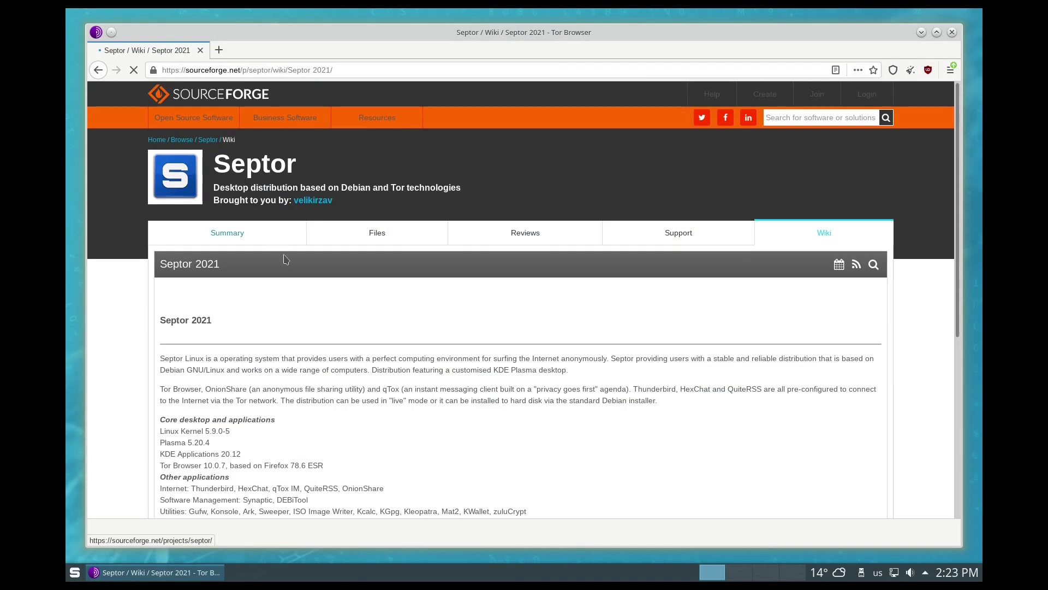
Step: Open Septor's download statistics from the '867 This Week' link on the project page
{"action": "scroll", "coordinate": [330, 315], "scroll_direction": "down", "scroll_amount": 2}
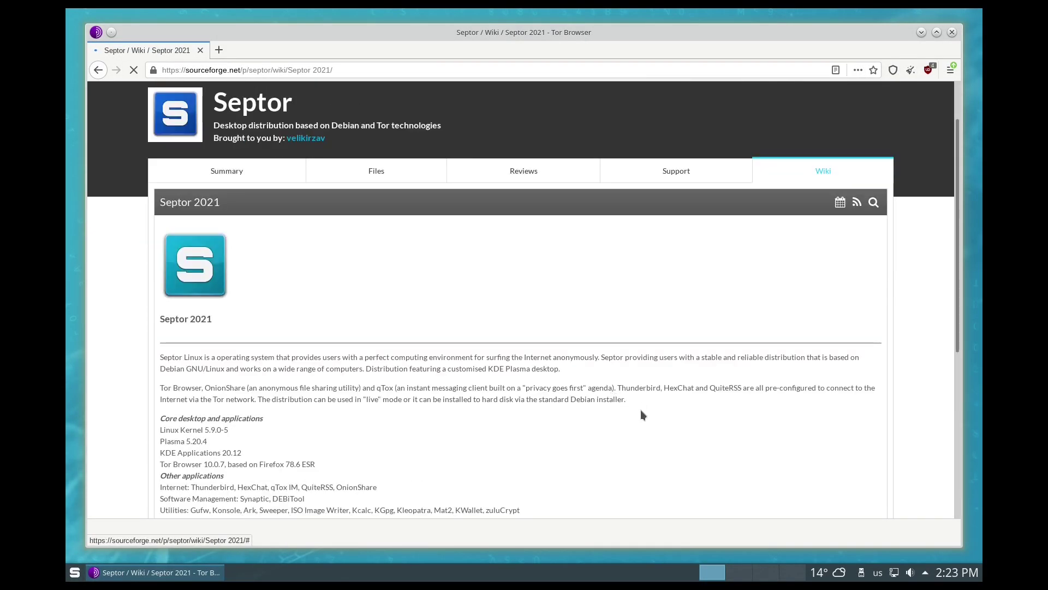
{"action": "scroll", "coordinate": [642, 415], "scroll_direction": "down", "scroll_amount": 4}
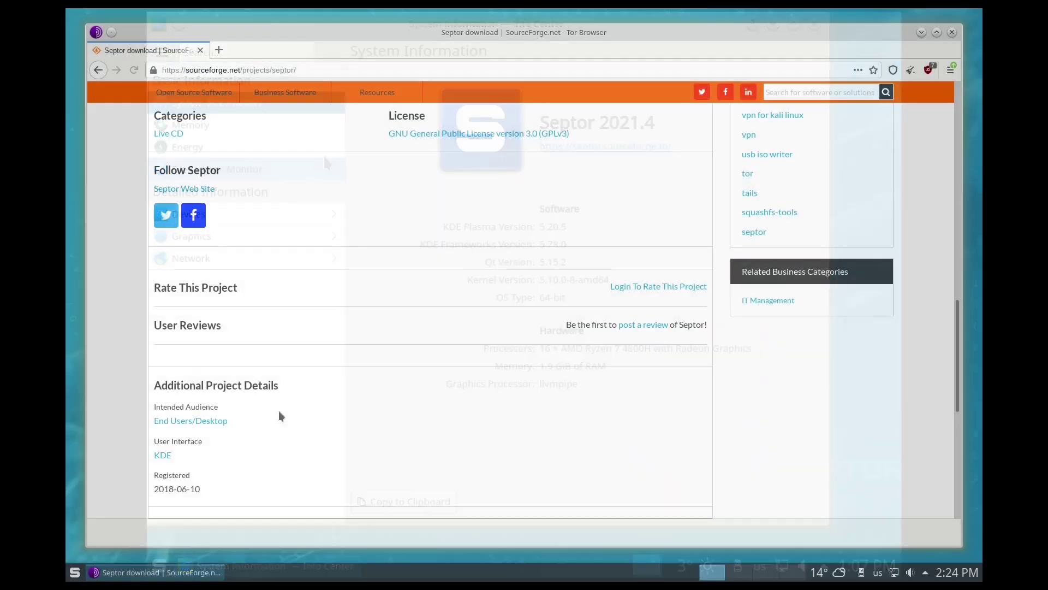
{"action": "scroll", "coordinate": [282, 405], "scroll_direction": "up", "scroll_amount": 9}
{"action": "scroll", "coordinate": [286, 405], "scroll_direction": "up", "scroll_amount": 15}
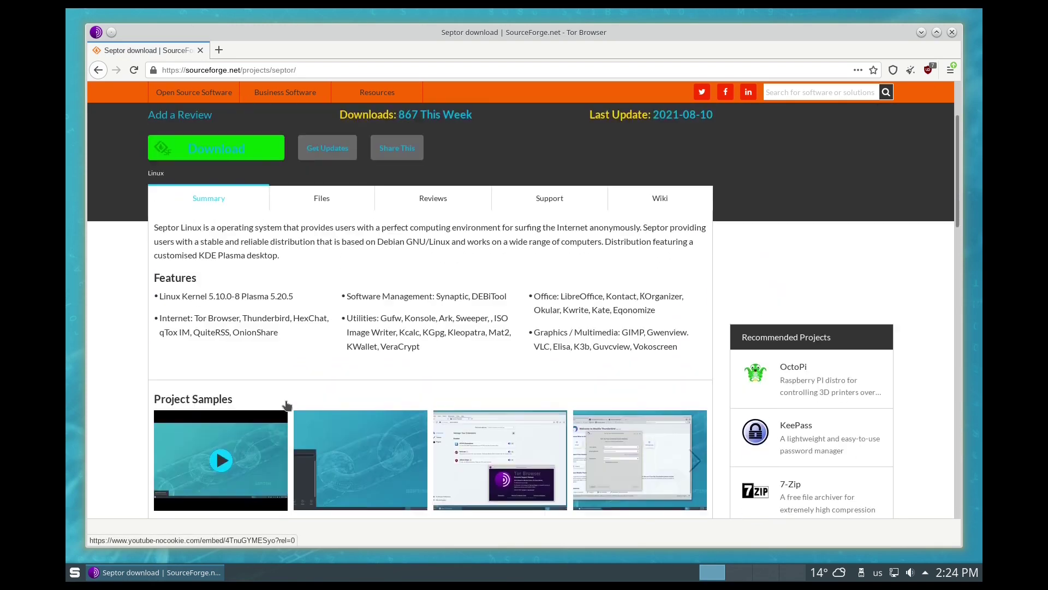
{"action": "scroll", "coordinate": [286, 401], "scroll_direction": "up", "scroll_amount": 1}
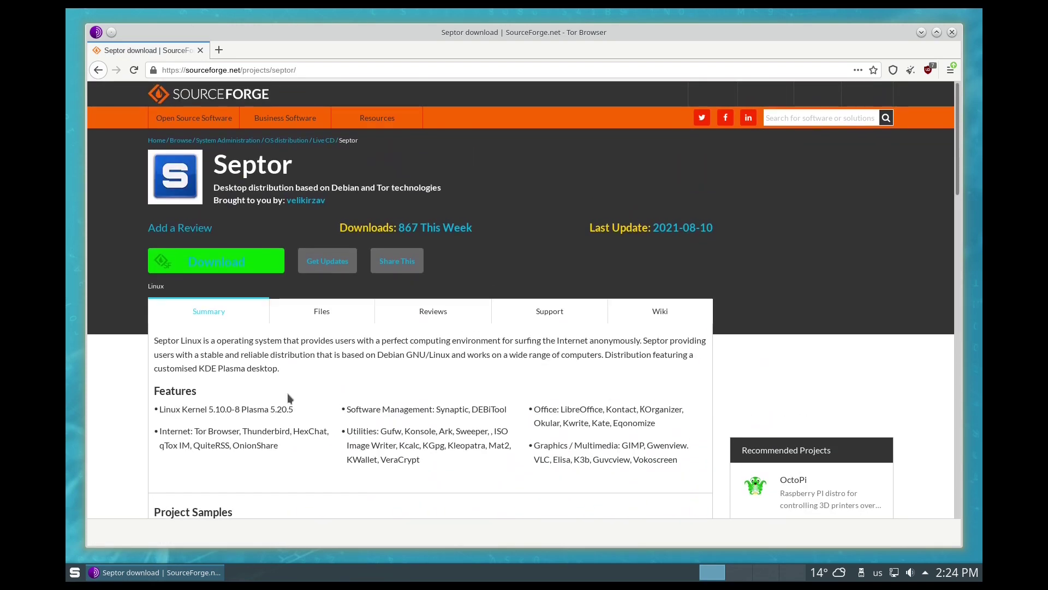
{"action": "left_click", "coordinate": [404, 227]}
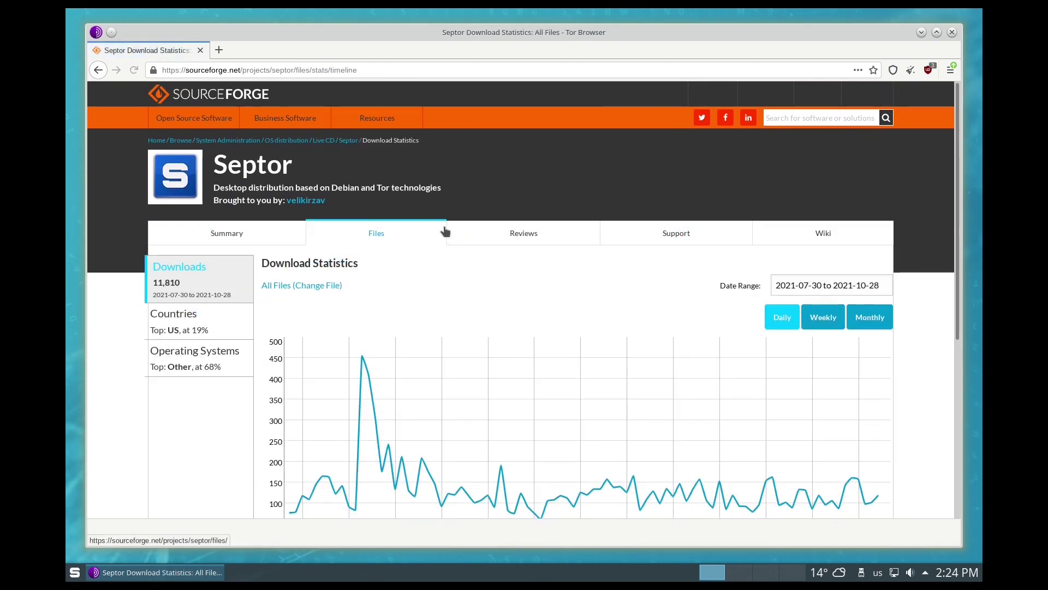
Step: Break the download statistics down by Countries to show the world map
{"action": "scroll", "coordinate": [445, 231], "scroll_direction": "down", "scroll_amount": 3}
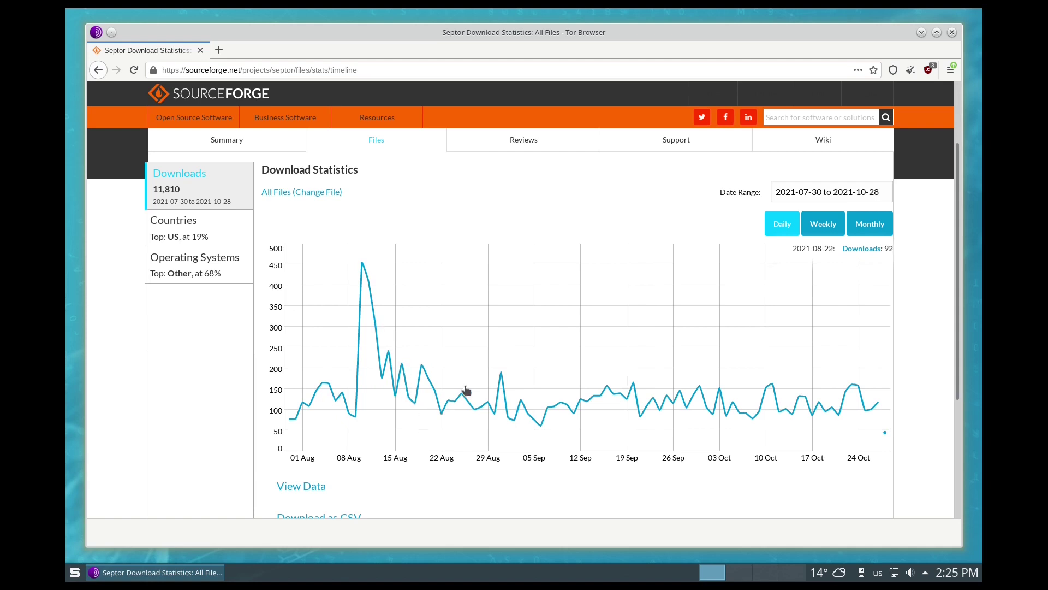
{"action": "scroll", "coordinate": [909, 415], "scroll_direction": "down", "scroll_amount": 4}
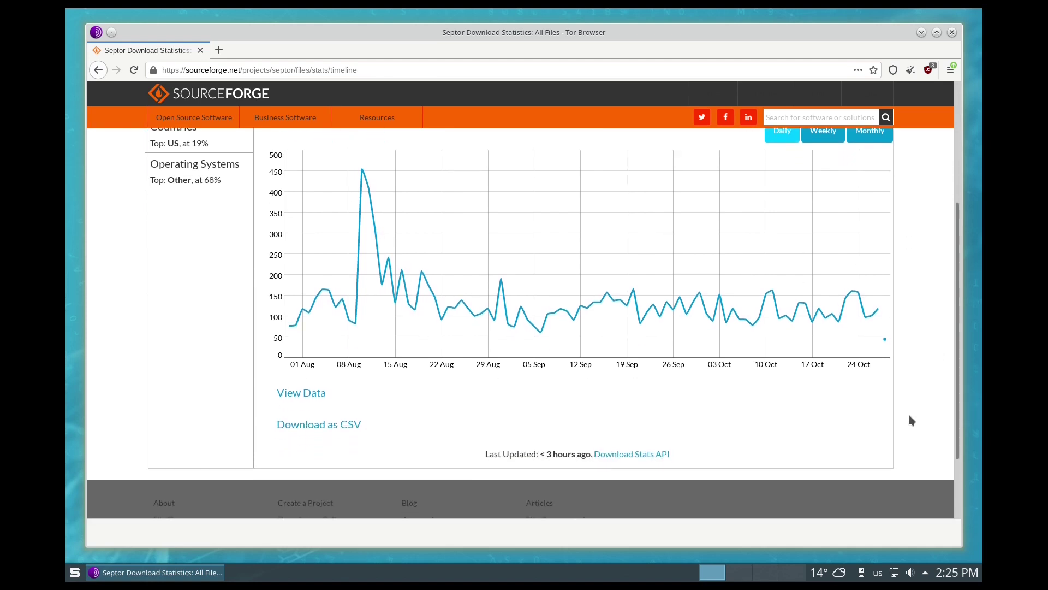
{"action": "scroll", "coordinate": [909, 415], "scroll_direction": "up", "scroll_amount": 5}
{"action": "left_click", "coordinate": [189, 256]}
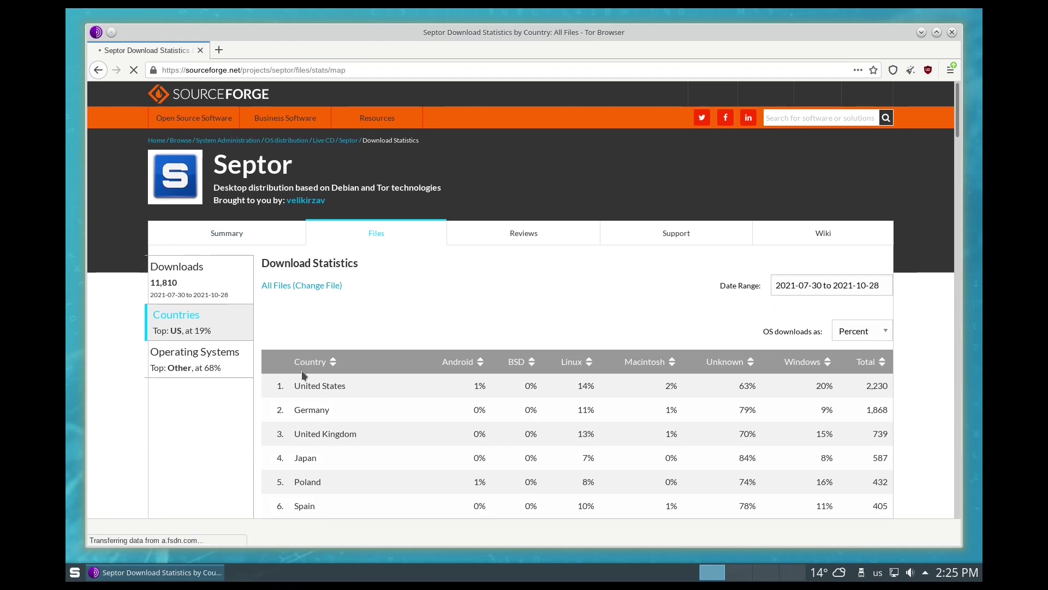
{"action": "scroll", "coordinate": [205, 457], "scroll_direction": "down", "scroll_amount": 1}
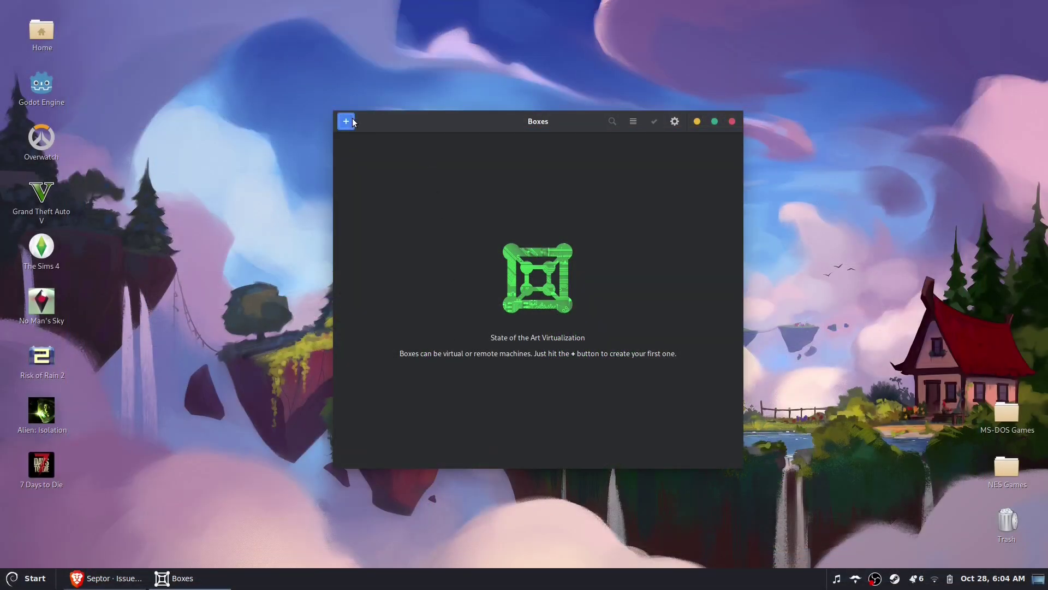
Step: Create a VM from the Septor-2021 image with the Debian testing template, boot it, and highlight Live
{"action": "left_click", "coordinate": [354, 122]}
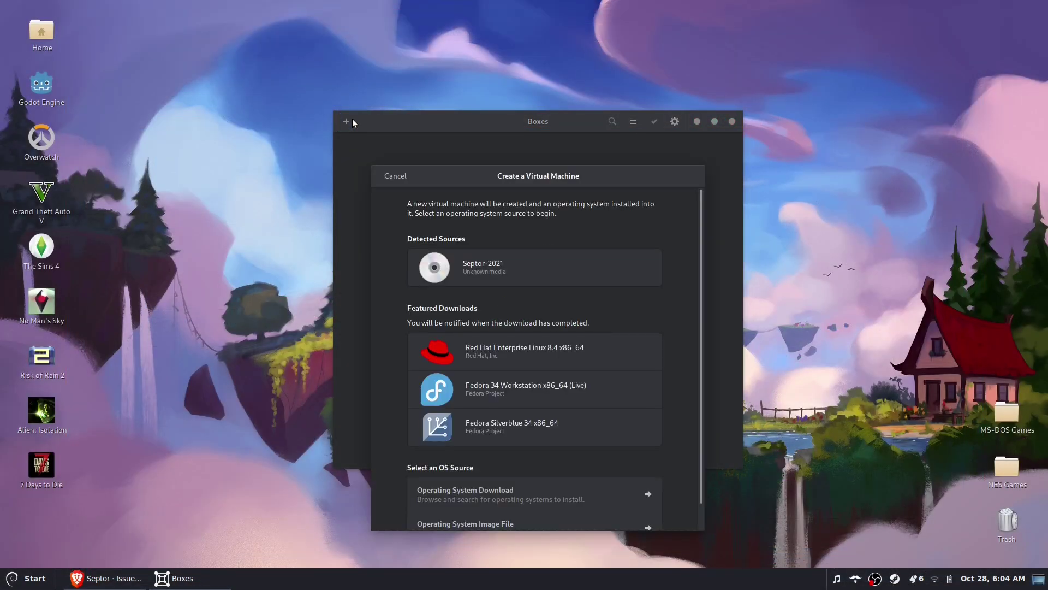
{"action": "left_click", "coordinate": [504, 268]}
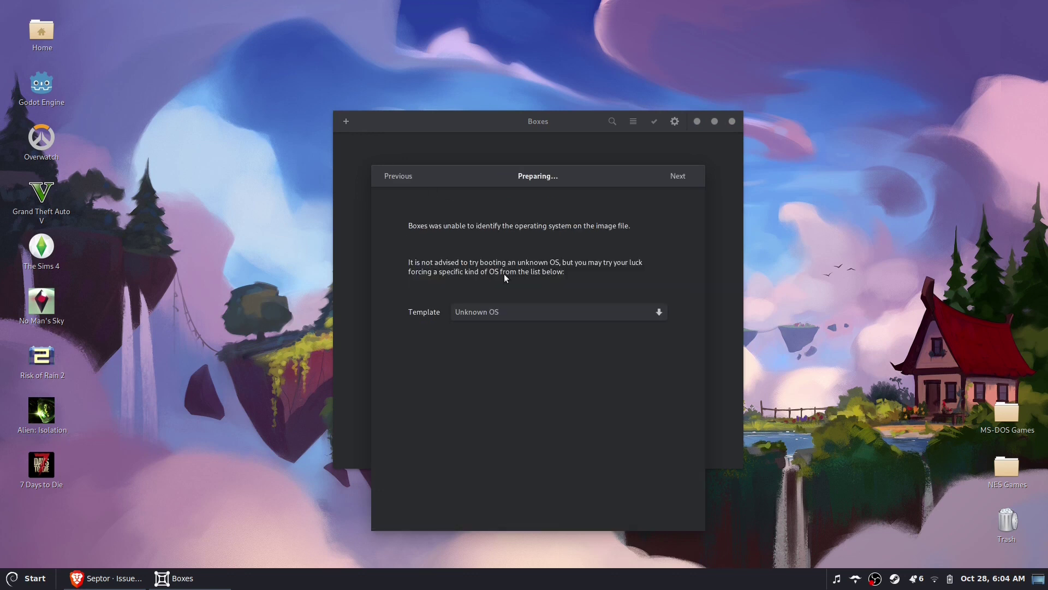
{"action": "left_click", "coordinate": [649, 311]}
{"action": "type", "text": "deb"}
{"action": "left_click", "coordinate": [518, 360]}
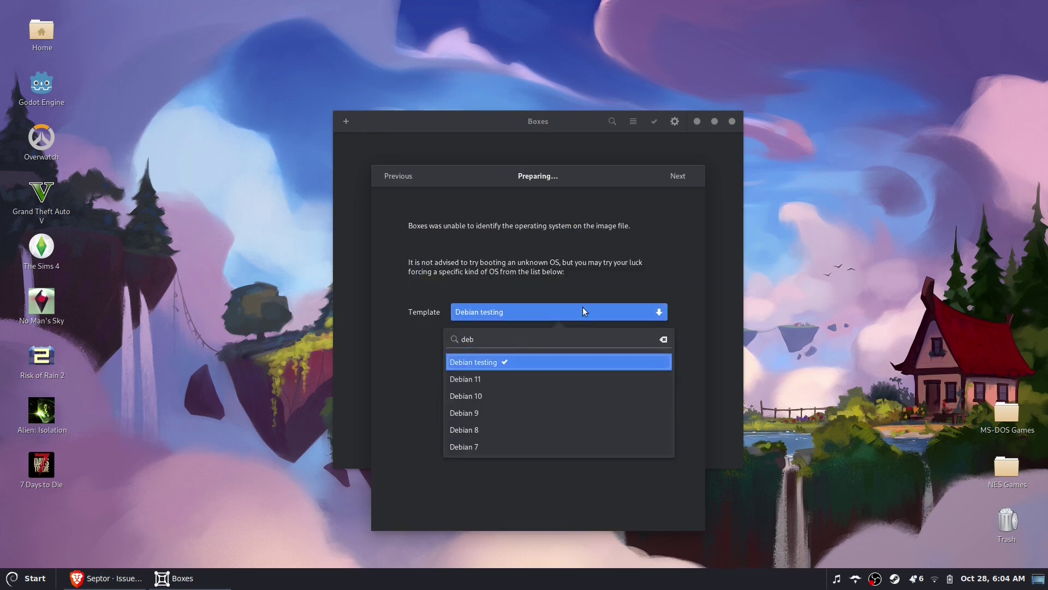
{"action": "left_click", "coordinate": [684, 181]}
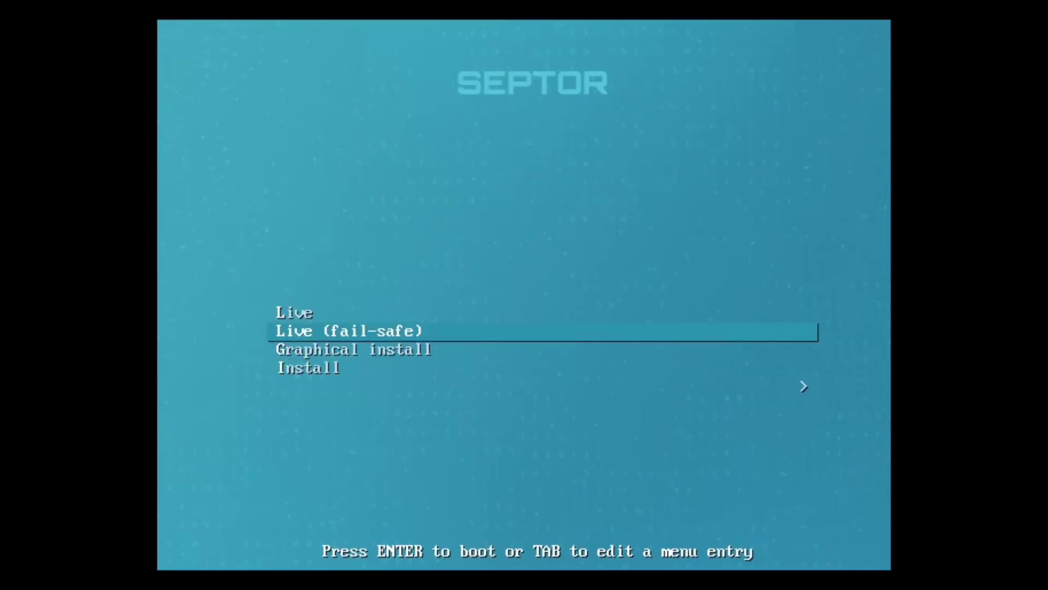
{"action": "key", "text": "Up"}
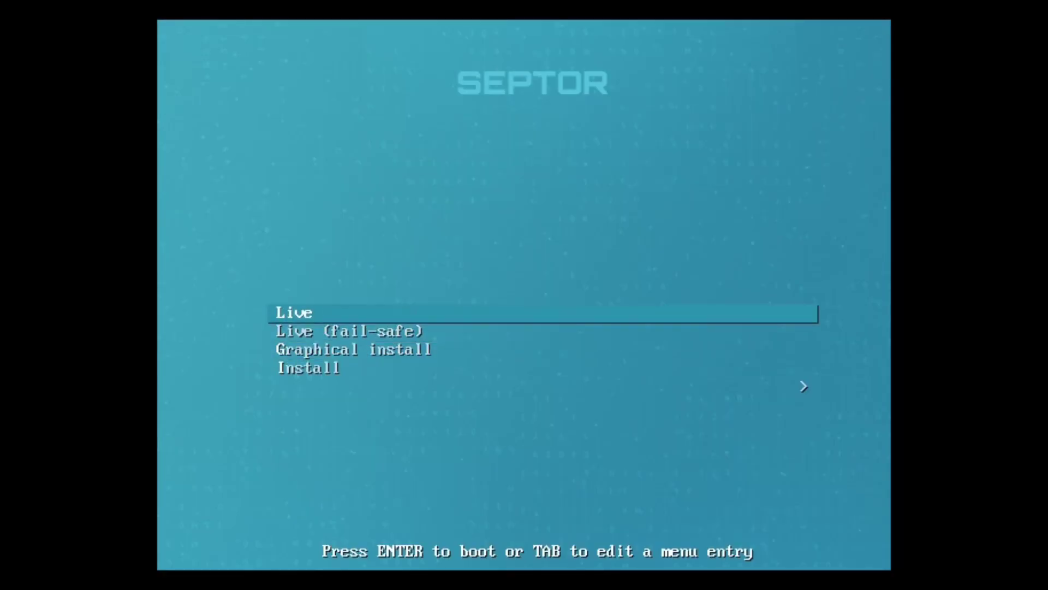
Step: Boot the Septor Live session, then switch to the second virtual desktop
{"action": "key", "text": "Return"}
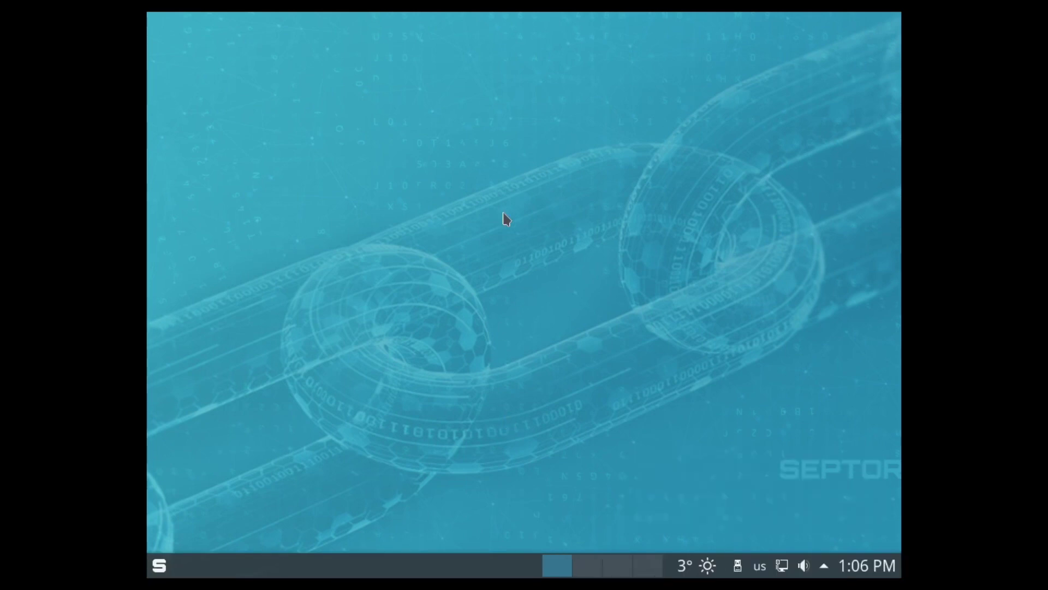
{"action": "left_click", "coordinate": [590, 568]}
Step: Move to the fourth virtual desktop, briefly checking the disks panel and calendar
{"action": "left_click", "coordinate": [620, 568]}
{"action": "left_click", "coordinate": [647, 569]}
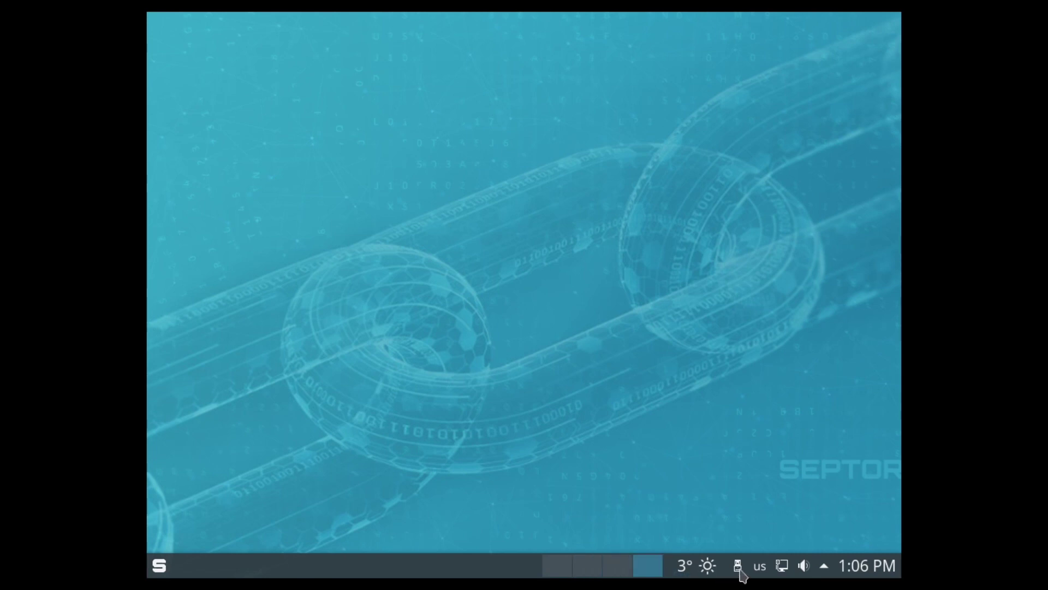
{"action": "left_click", "coordinate": [739, 570]}
{"action": "left_click", "coordinate": [739, 568]}
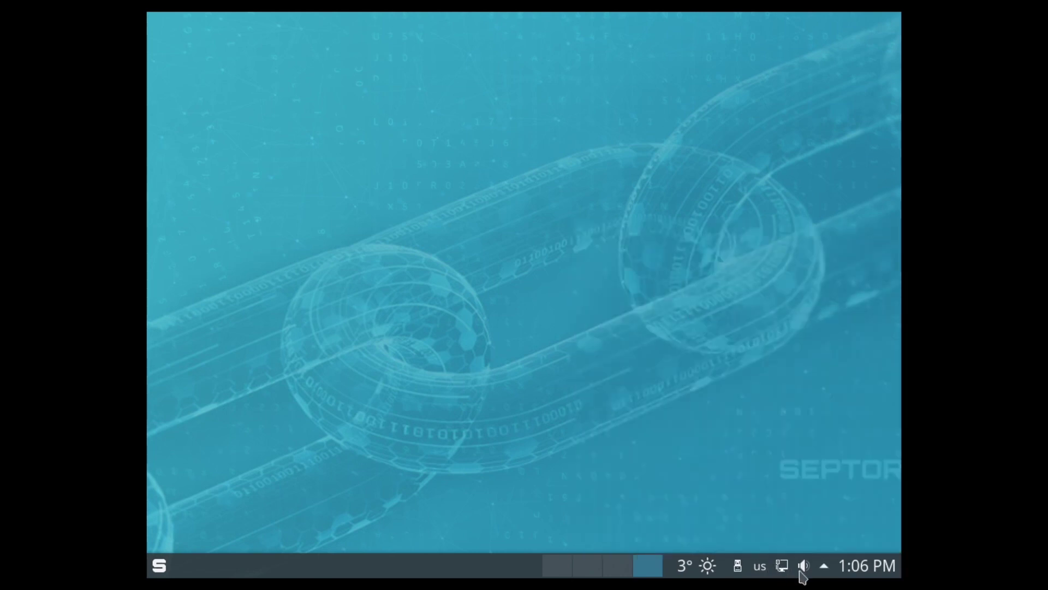
{"action": "left_click", "coordinate": [859, 579]}
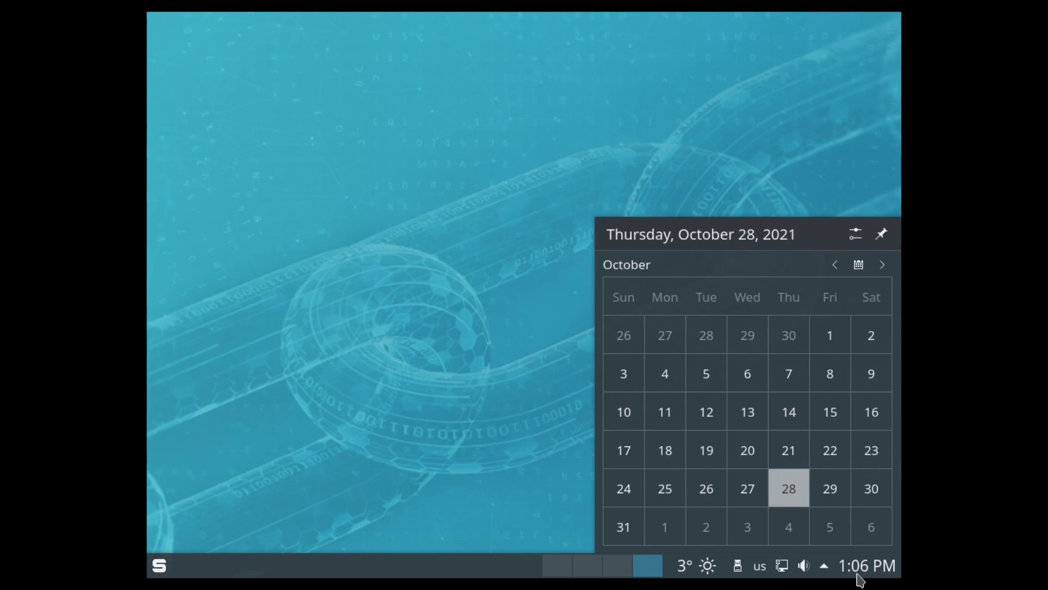
{"action": "left_click", "coordinate": [861, 578]}
Step: Open New York's full weather forecast and start adding a new yr.no place
{"action": "left_click", "coordinate": [161, 565]}
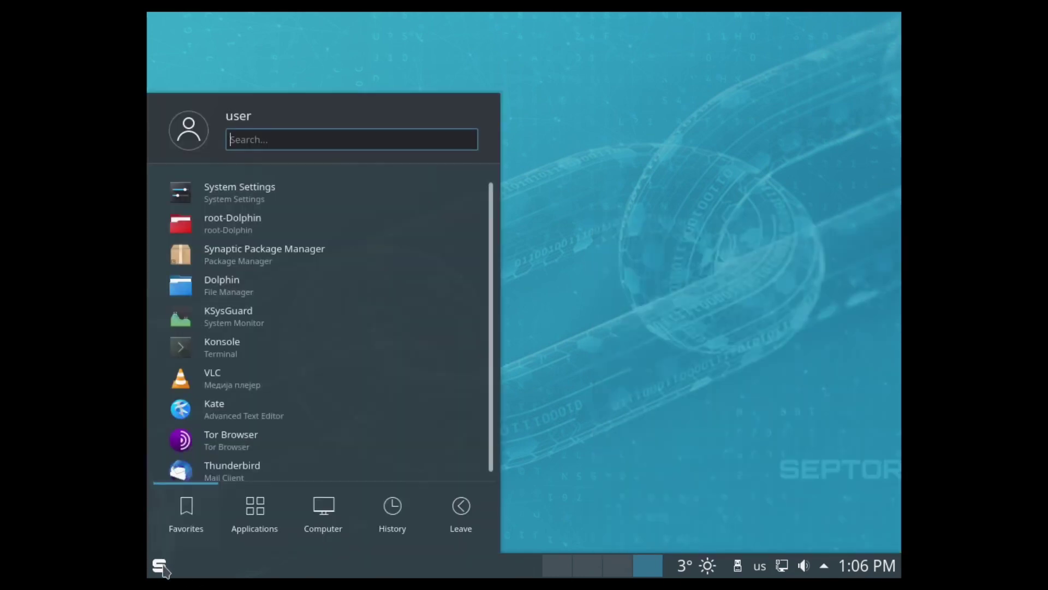
{"action": "left_click", "coordinate": [160, 566]}
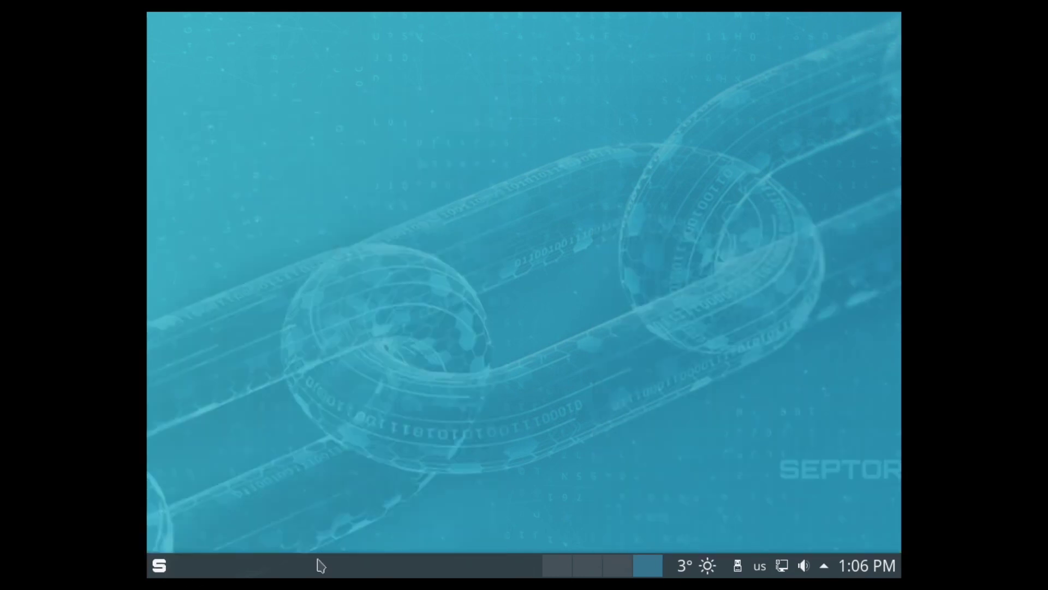
{"action": "left_click", "coordinate": [704, 570]}
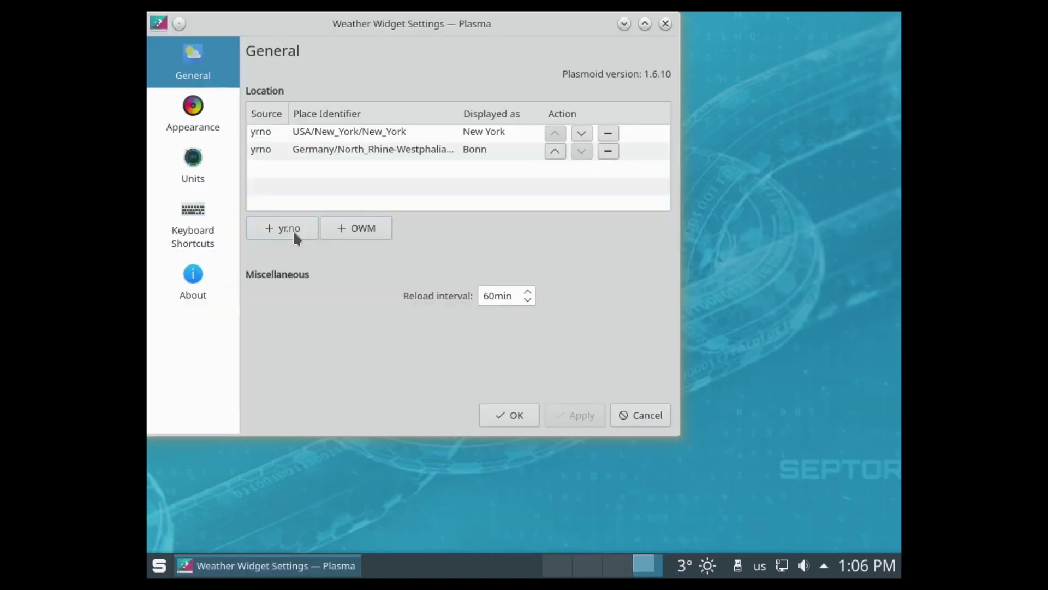
{"action": "left_click", "coordinate": [293, 230]}
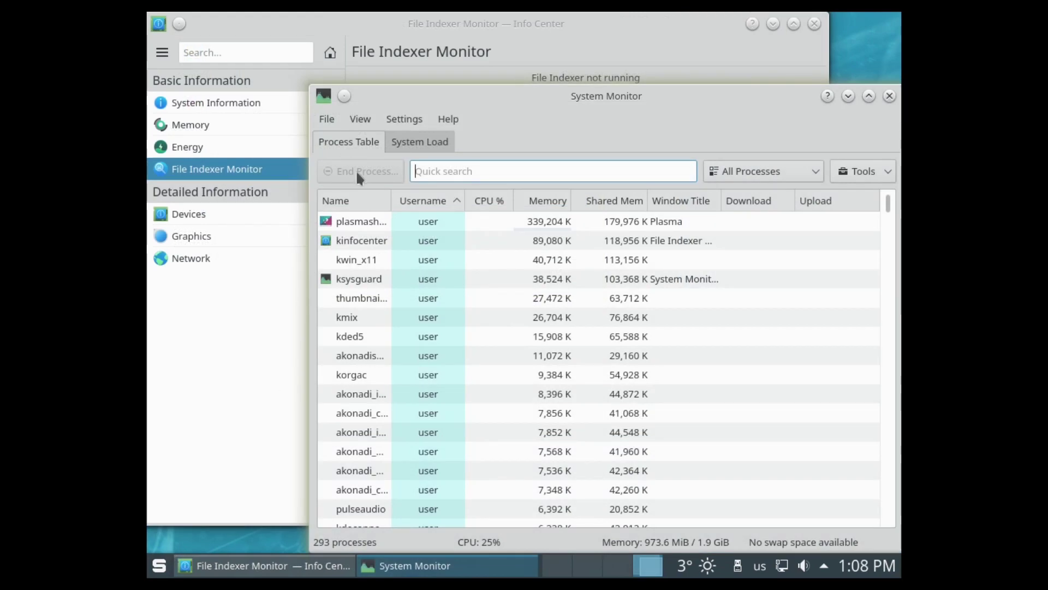
Step: Review System Monitor's load graphs and process table, then close it
{"action": "left_click", "coordinate": [389, 142]}
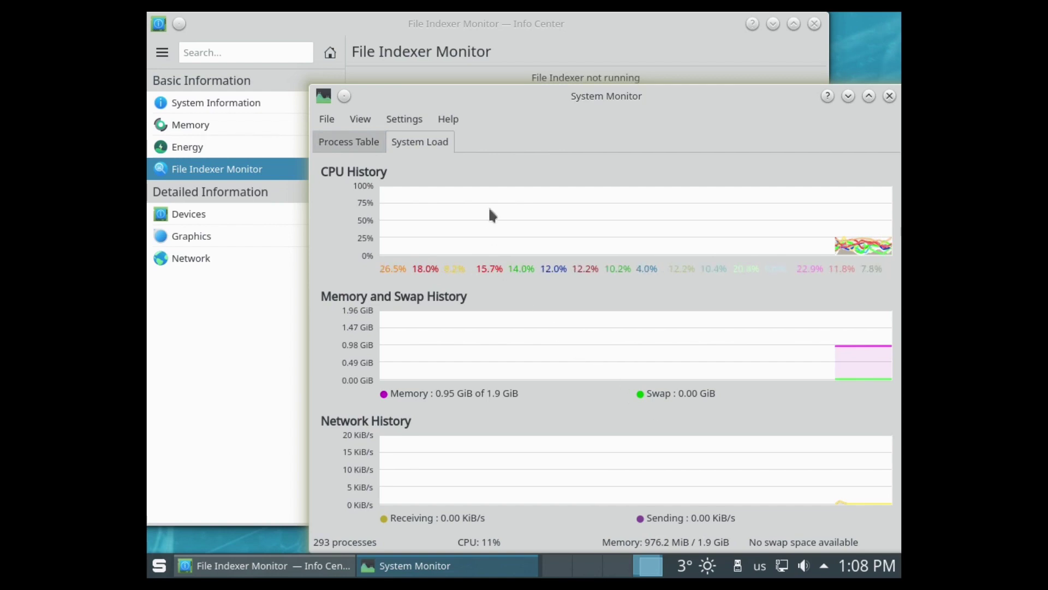
{"action": "left_click", "coordinate": [367, 142]}
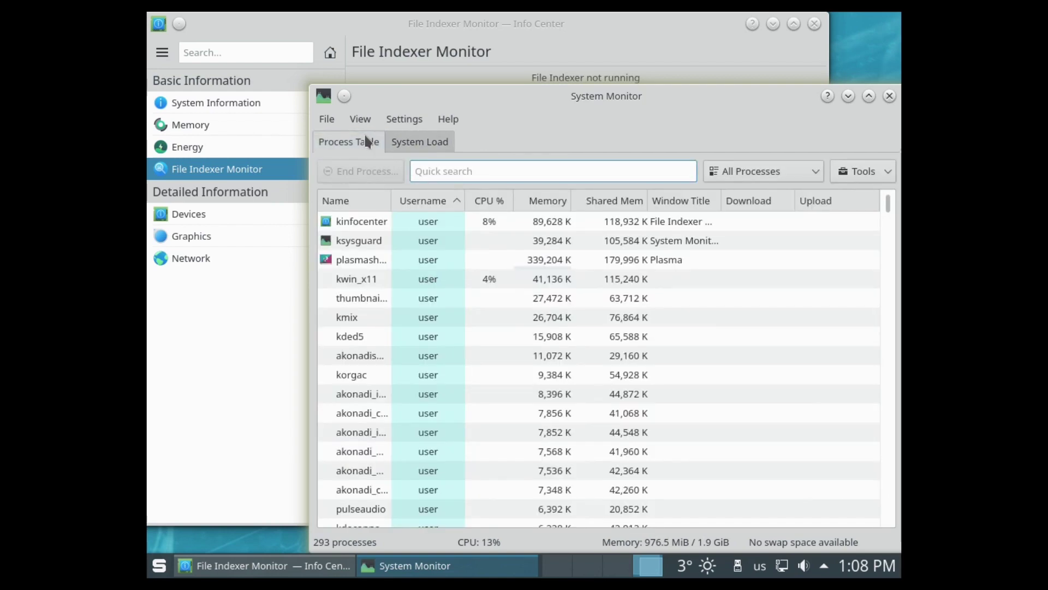
{"action": "left_click", "coordinate": [889, 96]}
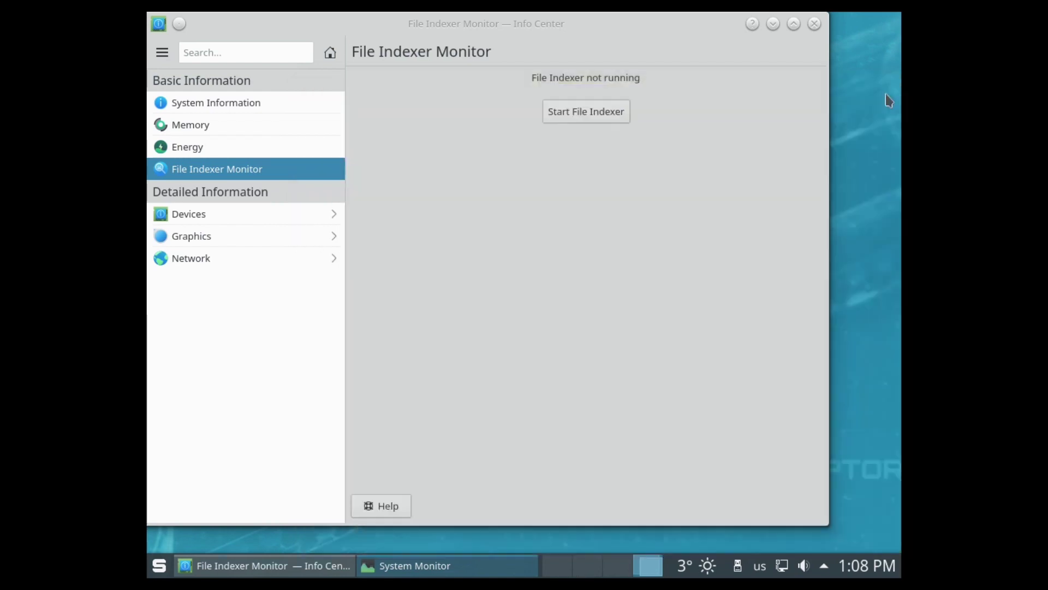
Step: Close Info Center and launch Tor Browser from the application launcher
{"action": "left_click", "coordinate": [815, 24]}
{"action": "left_click", "coordinate": [159, 565]}
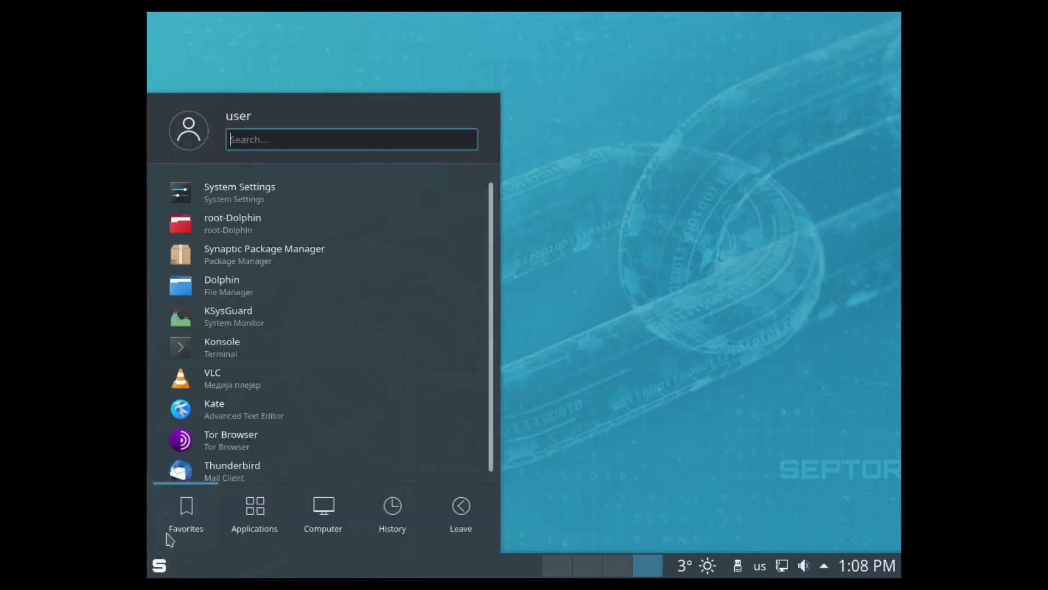
{"action": "left_click", "coordinate": [213, 439]}
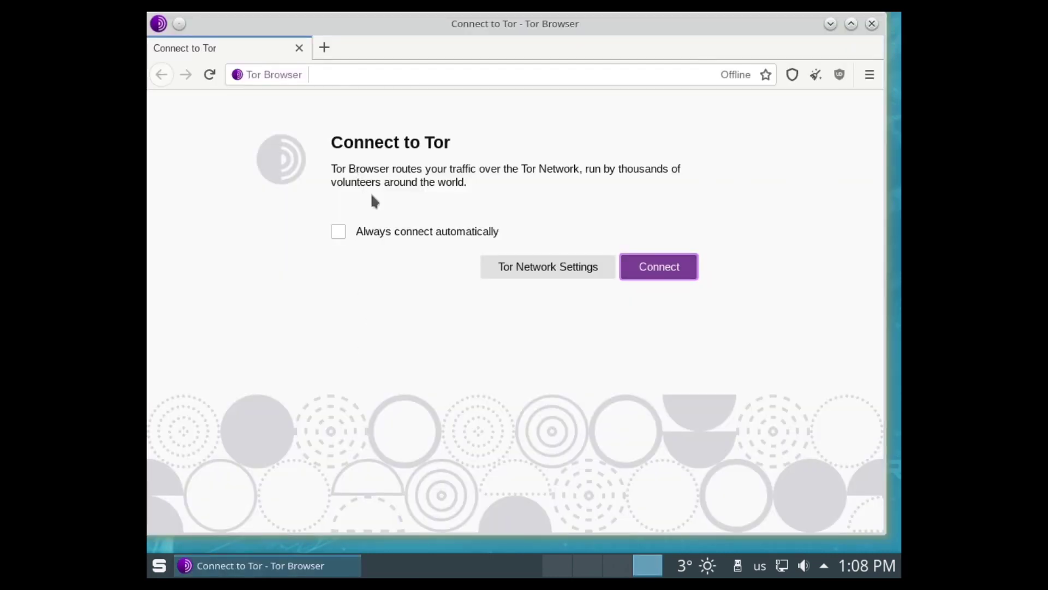
Step: Set Tor to always connect automatically, start connecting, and reposition the browser window
{"action": "left_click", "coordinate": [398, 234]}
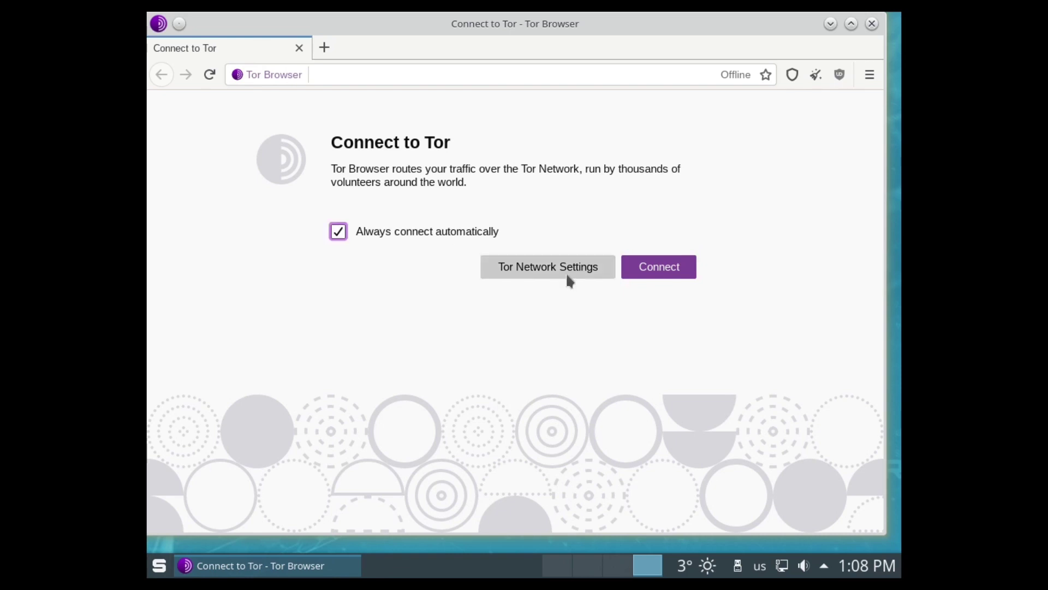
{"action": "left_click", "coordinate": [661, 267]}
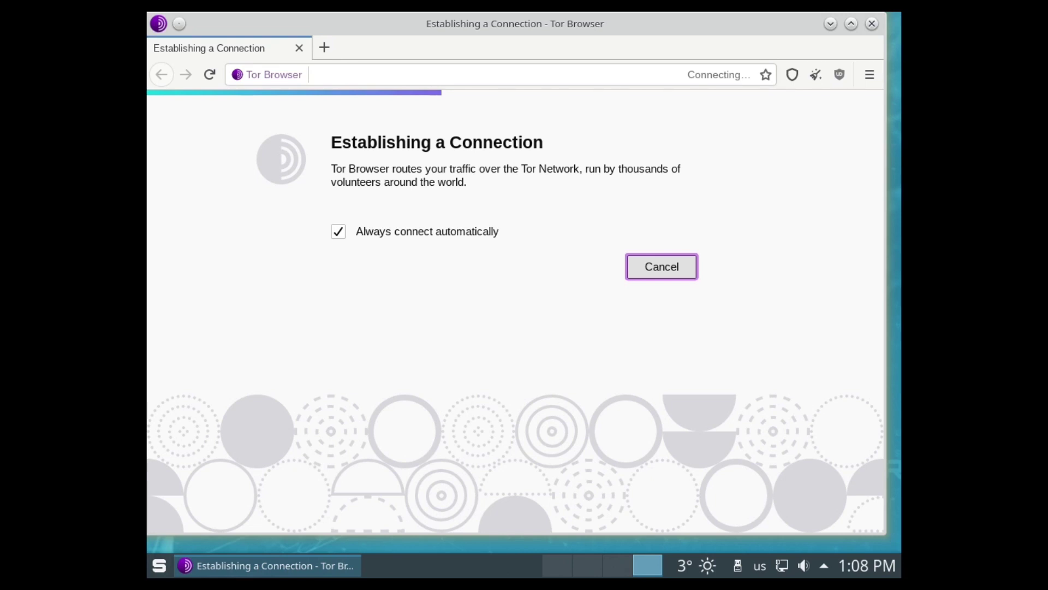
{"action": "key", "text": "alt"}
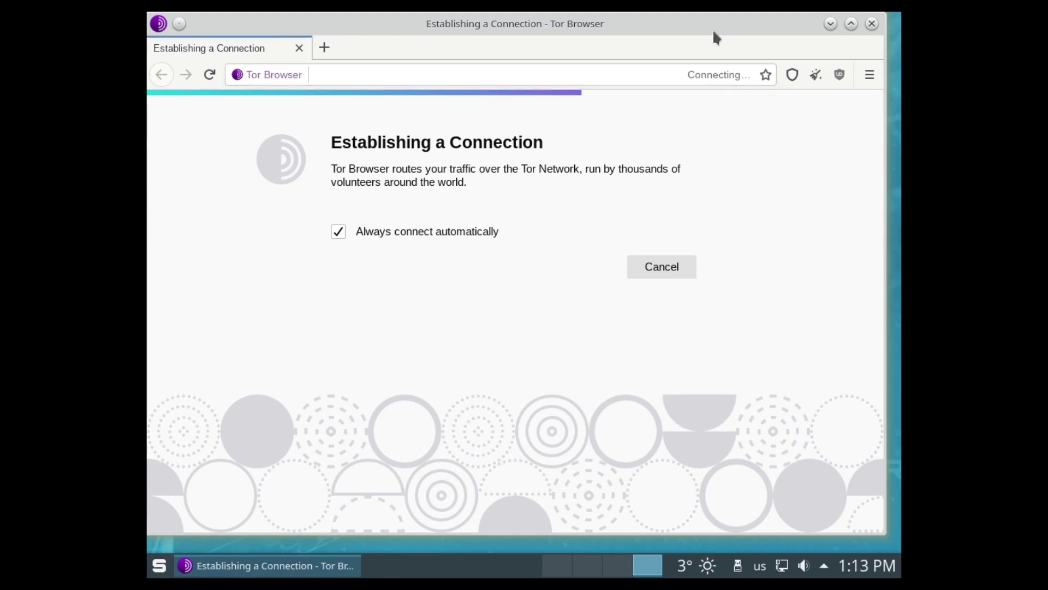
{"action": "left_click_drag", "start_coordinate": [713, 28], "coordinate": [698, 74]}
Step: Minimize Tor Browser and launch qTox from the Internet applications
{"action": "left_click", "coordinate": [817, 70]}
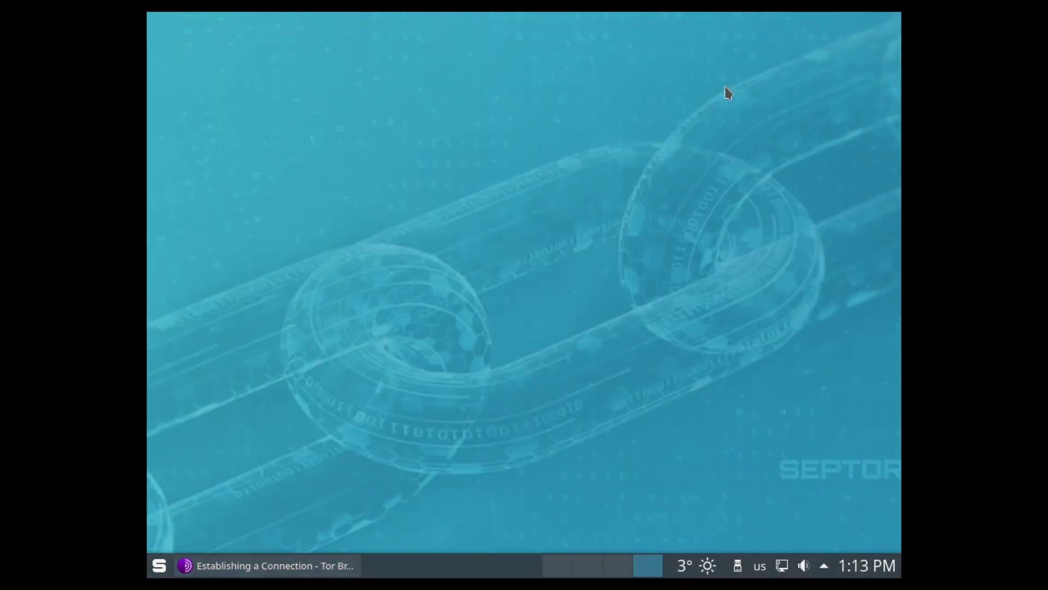
{"action": "left_click", "coordinate": [159, 568]}
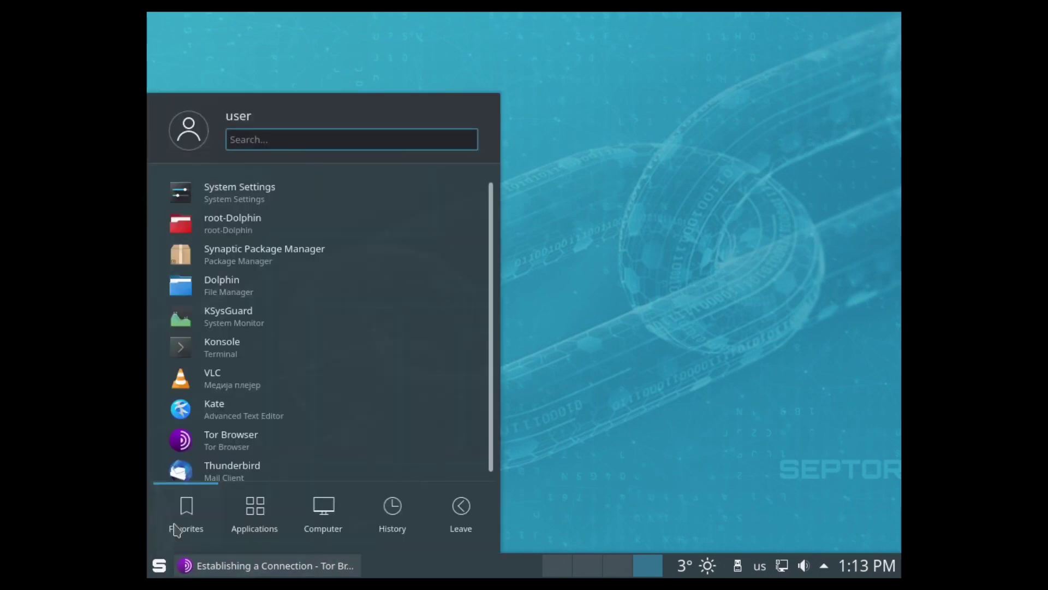
{"action": "mouse_move", "coordinate": [260, 527]}
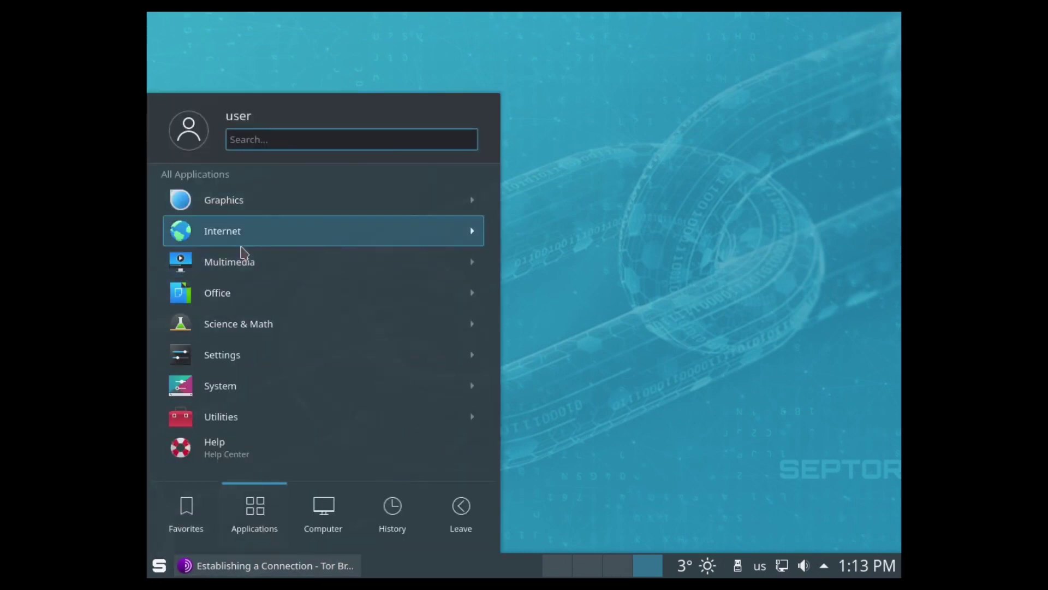
{"action": "left_click", "coordinate": [249, 242]}
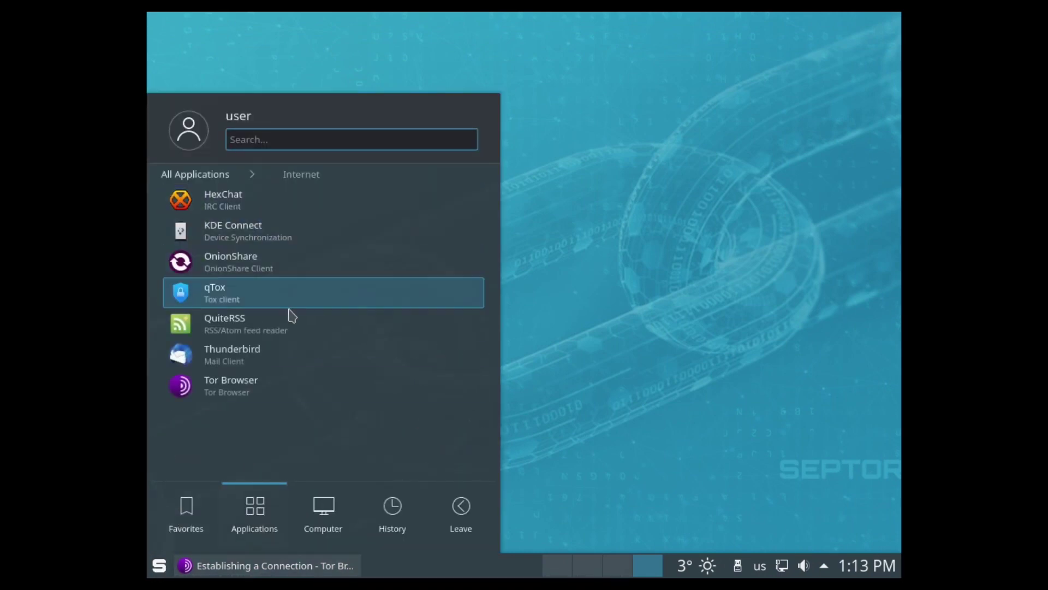
{"action": "left_click", "coordinate": [227, 305]}
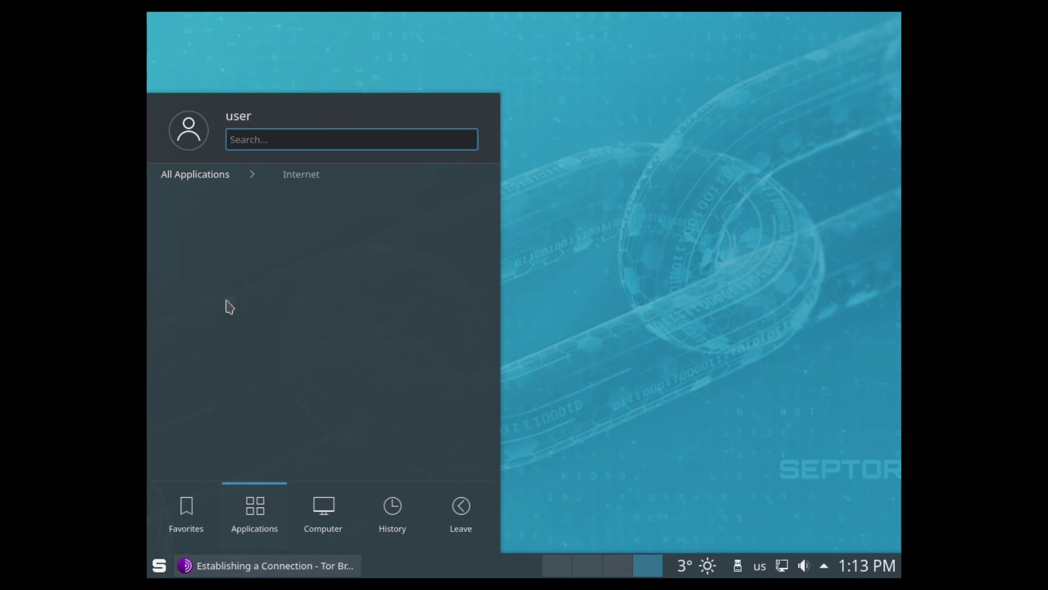
Step: Launch OnionShare from the Internet applications
{"action": "left_click", "coordinate": [160, 568]}
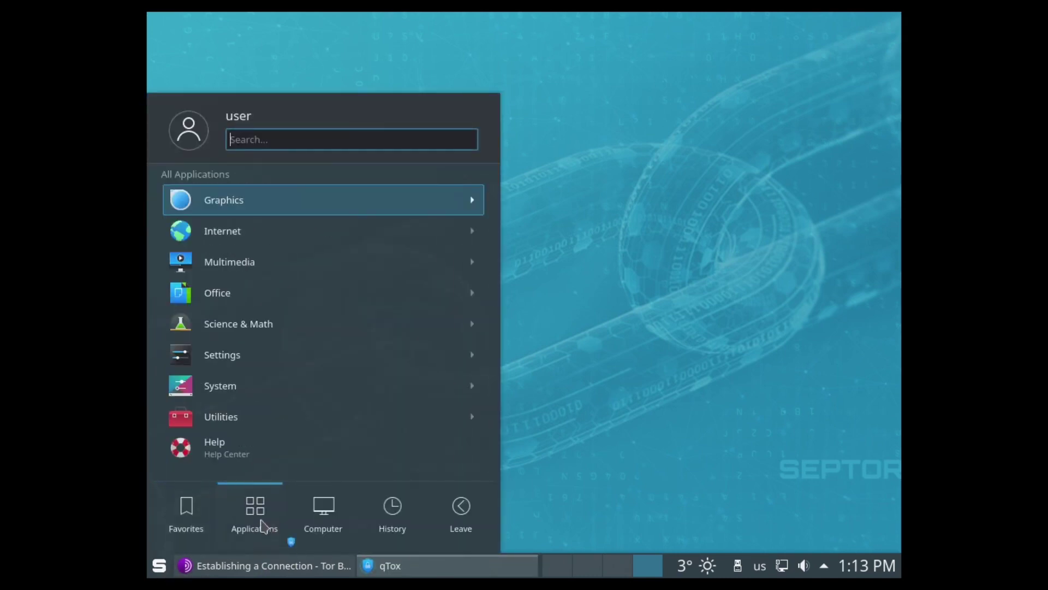
{"action": "left_click", "coordinate": [248, 238]}
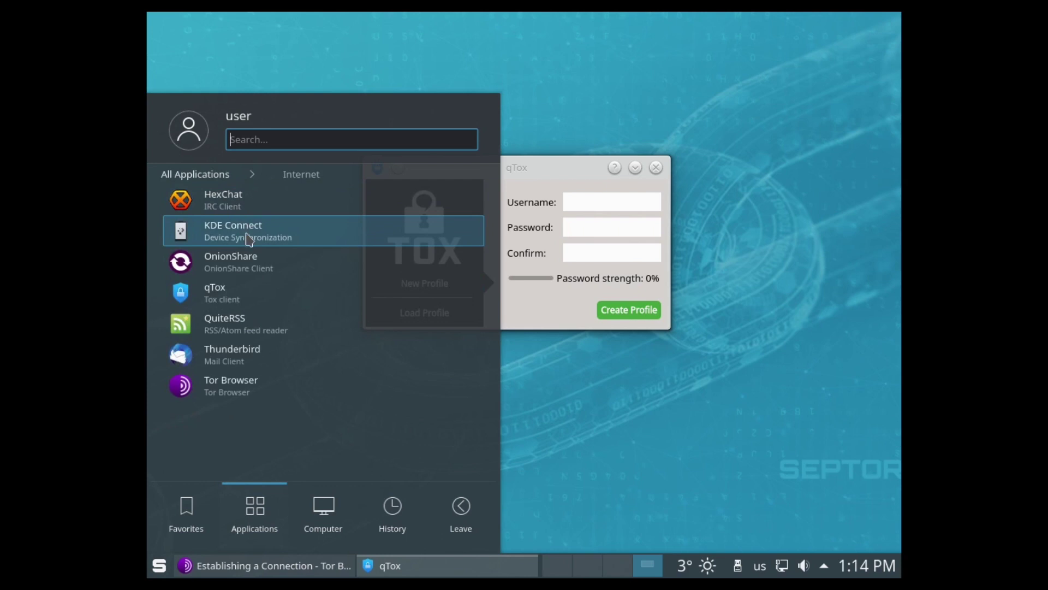
{"action": "left_click", "coordinate": [255, 266]}
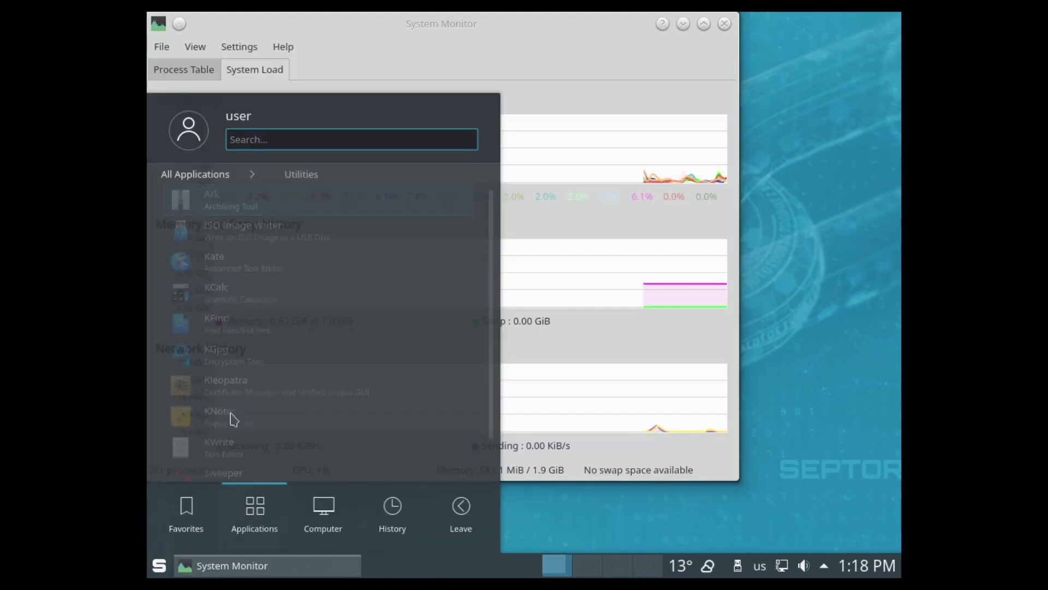
Step: Launch VeraCrypt and select the first volume slot
{"action": "scroll", "coordinate": [267, 280], "scroll_direction": "down", "scroll_amount": 2}
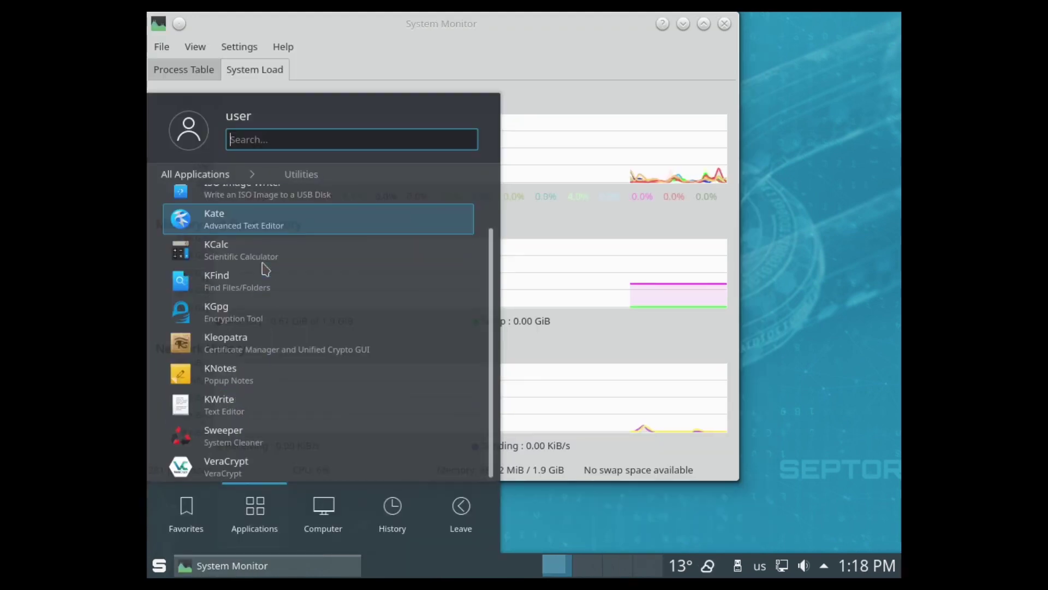
{"action": "left_click", "coordinate": [269, 469]}
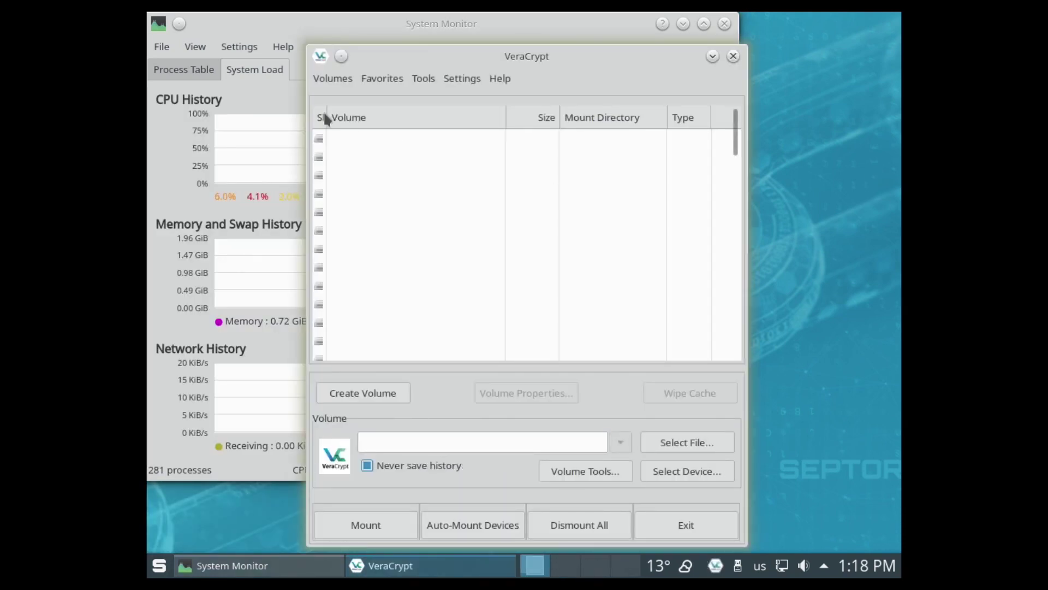
{"action": "left_click_drag", "start_coordinate": [327, 117], "coordinate": [345, 117]}
{"action": "left_click", "coordinate": [385, 145]}
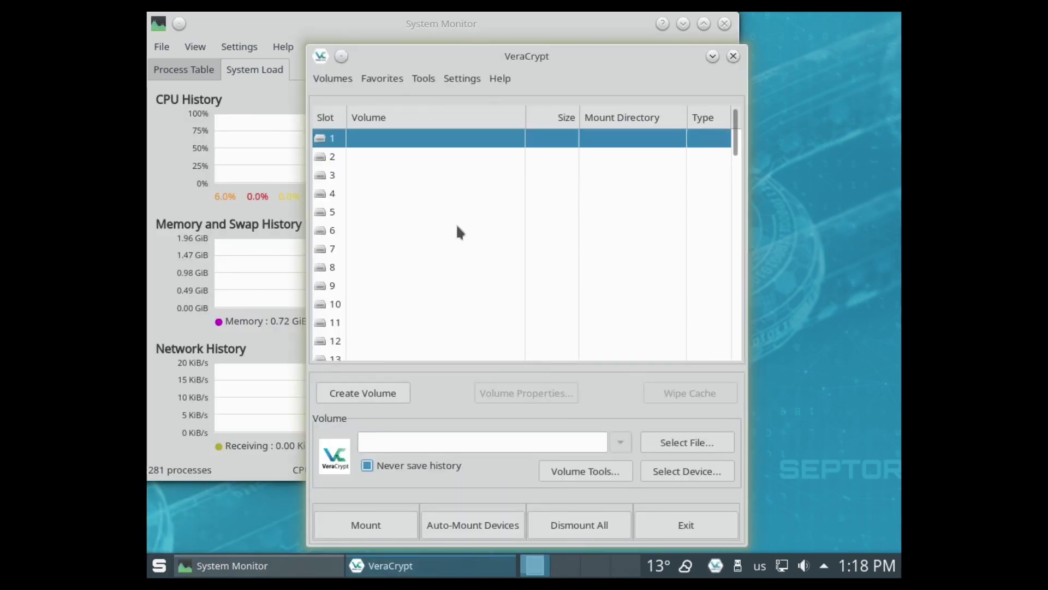
Step: Start a standard encrypted file container located at /home/user/test
{"action": "left_click", "coordinate": [380, 395]}
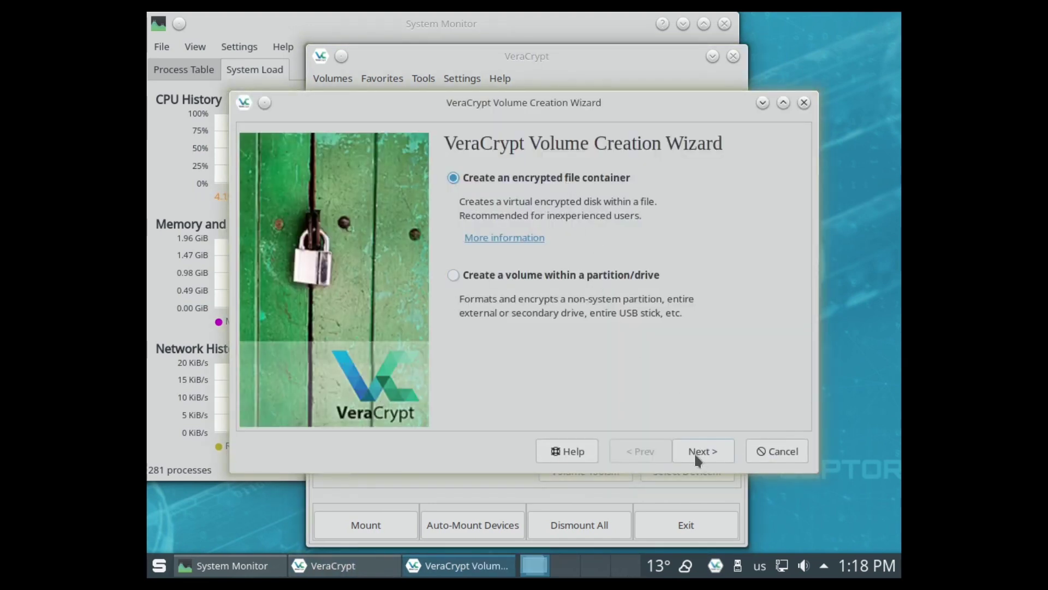
{"action": "left_click", "coordinate": [697, 460]}
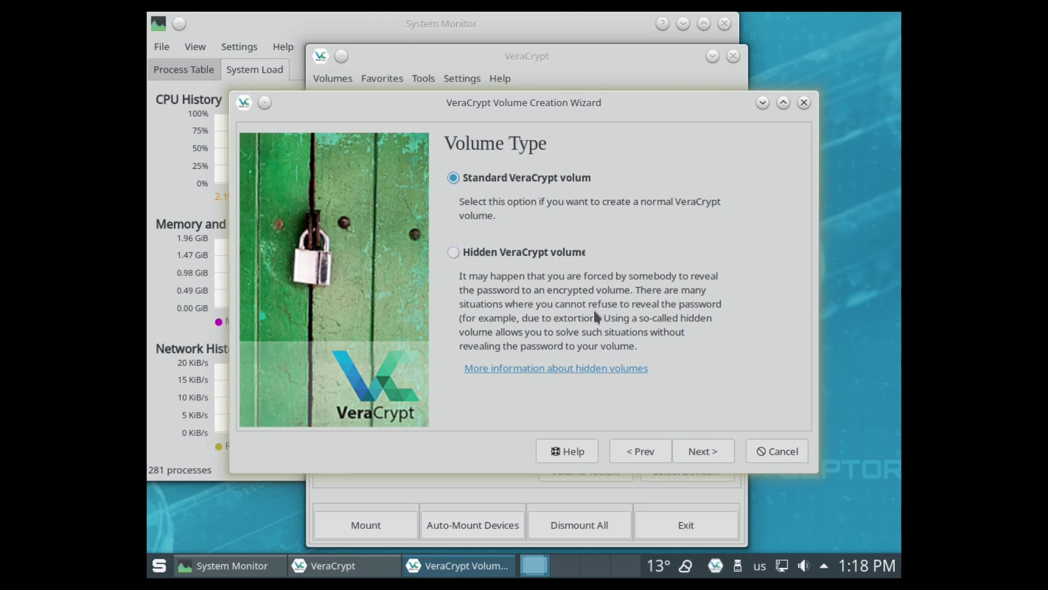
{"action": "left_click", "coordinate": [711, 454]}
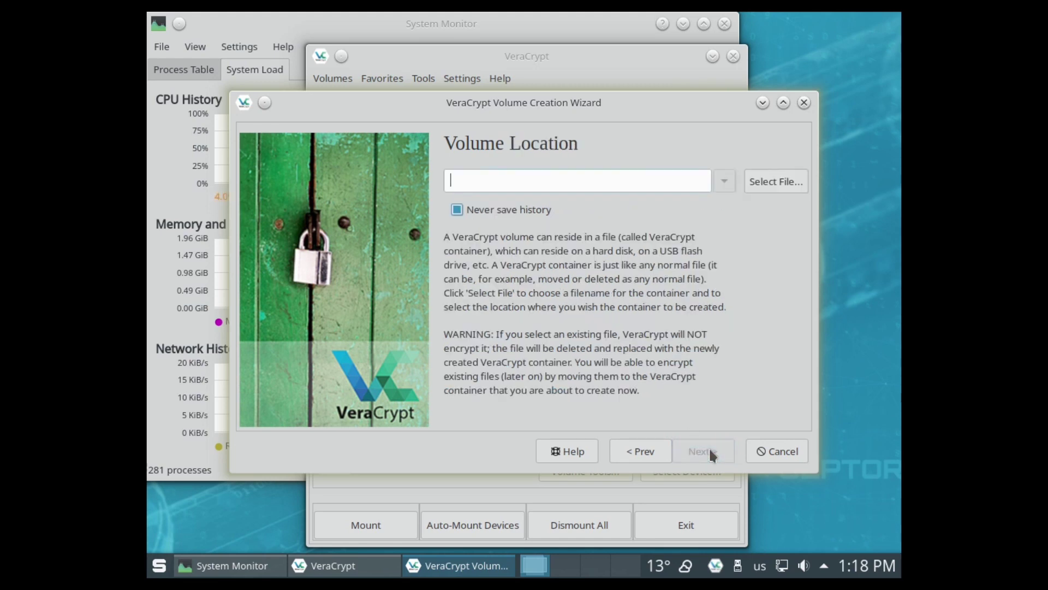
{"action": "type", "text": "/home/user/test"}
{"action": "left_click", "coordinate": [713, 451]}
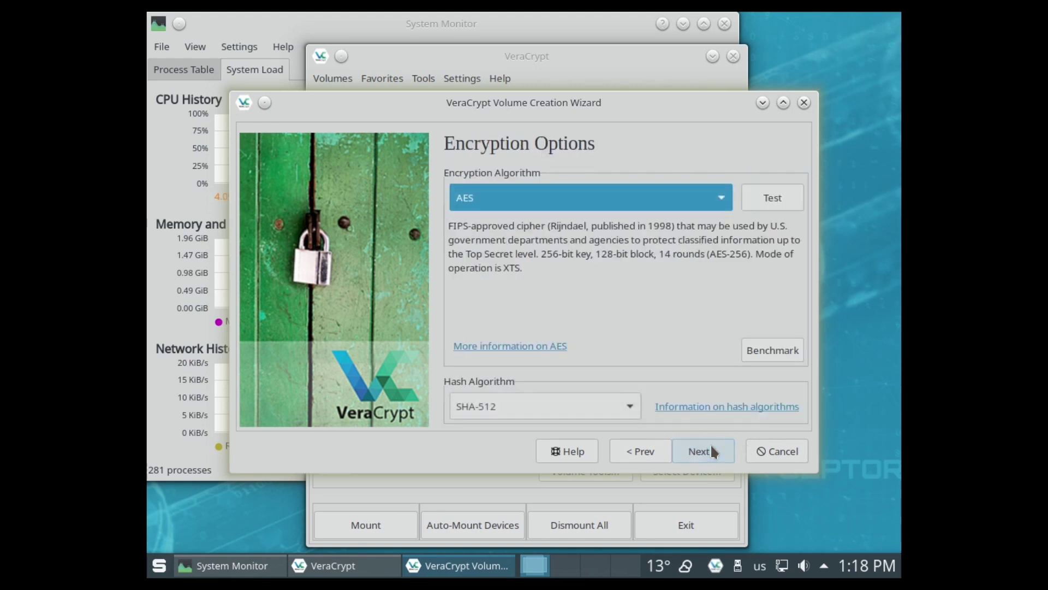
Step: Keep AES as the encryption algorithm and SHA-512 as the hash
{"action": "left_click", "coordinate": [692, 196]}
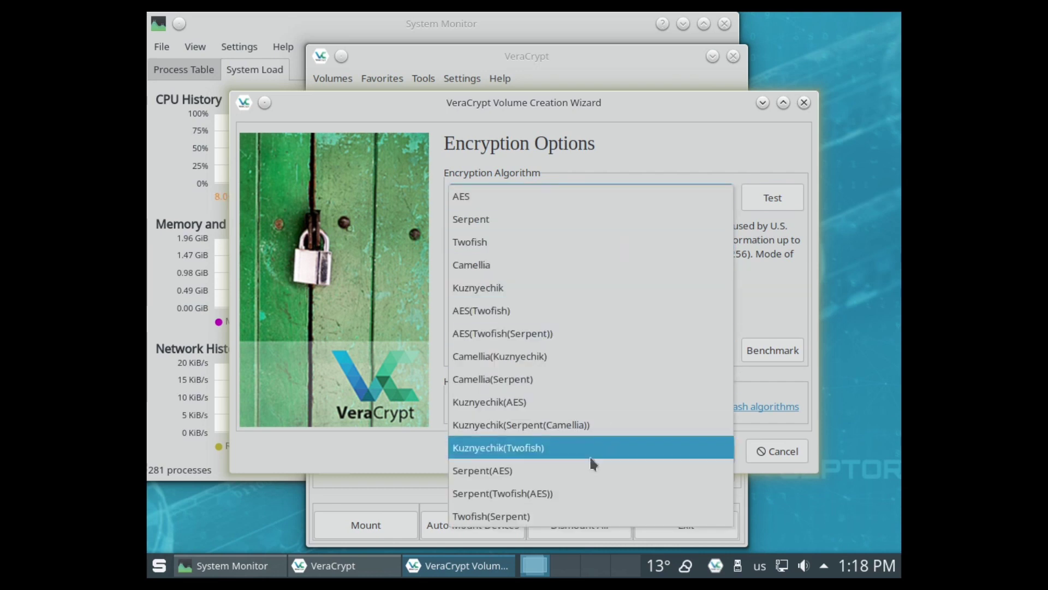
{"action": "left_click", "coordinate": [461, 196]}
{"action": "left_click", "coordinate": [584, 405]}
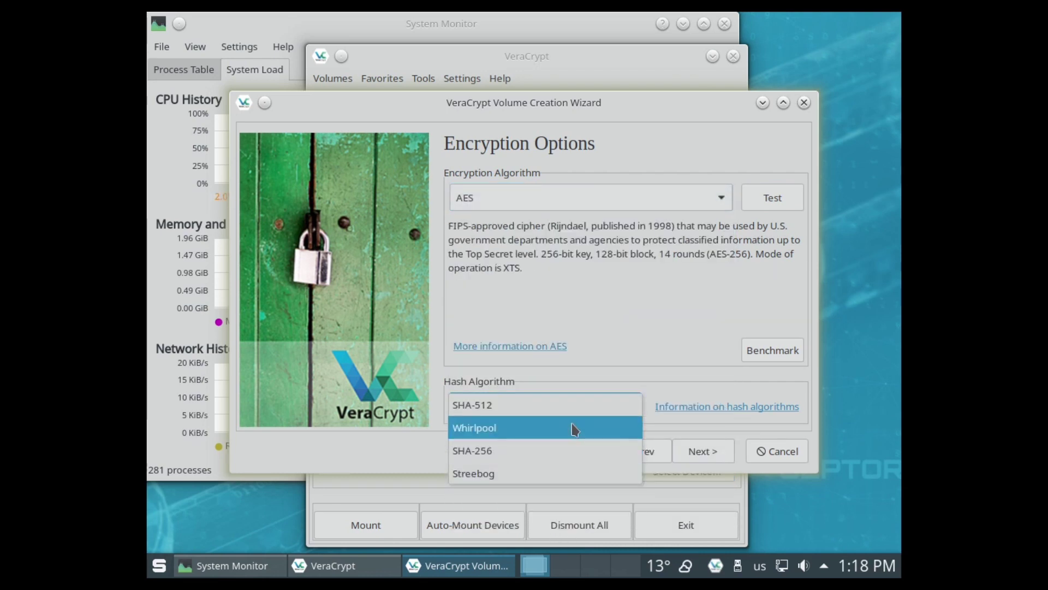
{"action": "left_click", "coordinate": [572, 411]}
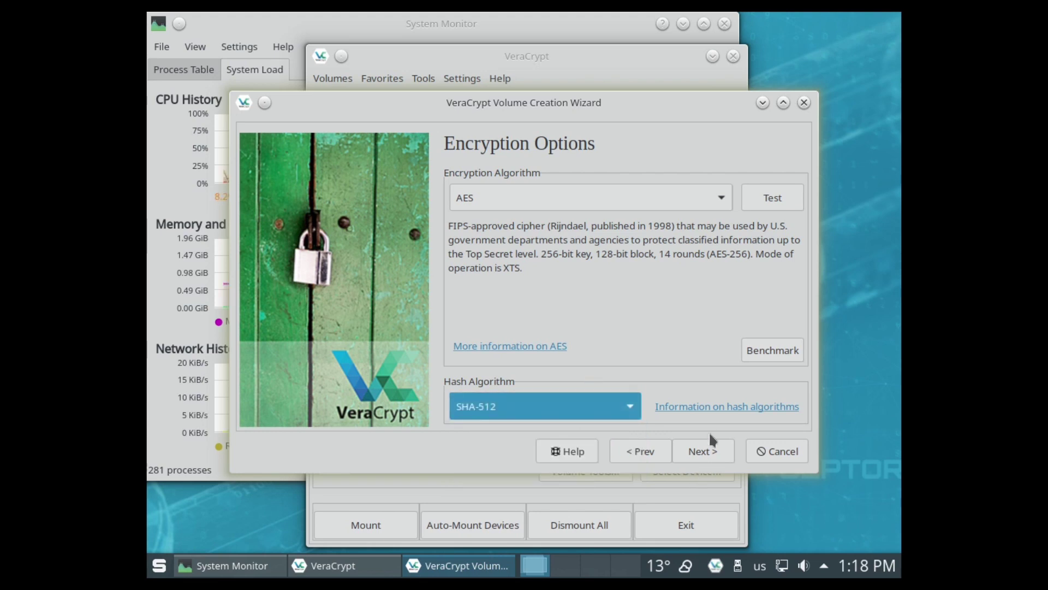
{"action": "left_click", "coordinate": [713, 448]}
Step: Size the volume at 50 MiB, accept the short-password warning, and format Linux Ext4 for Linux only
{"action": "type", "text": "50"}
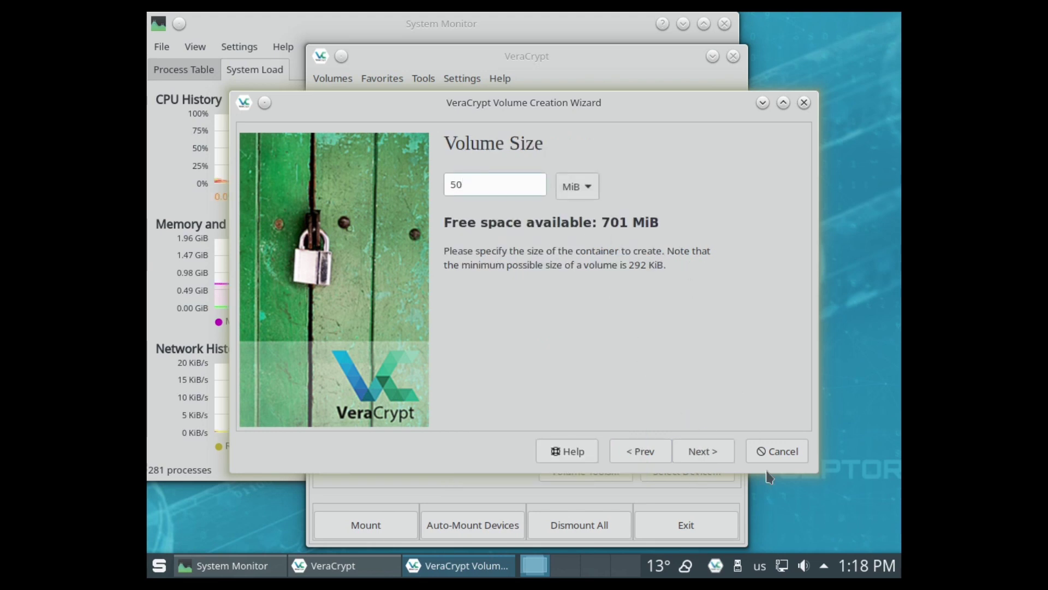
{"action": "left_click", "coordinate": [699, 449]}
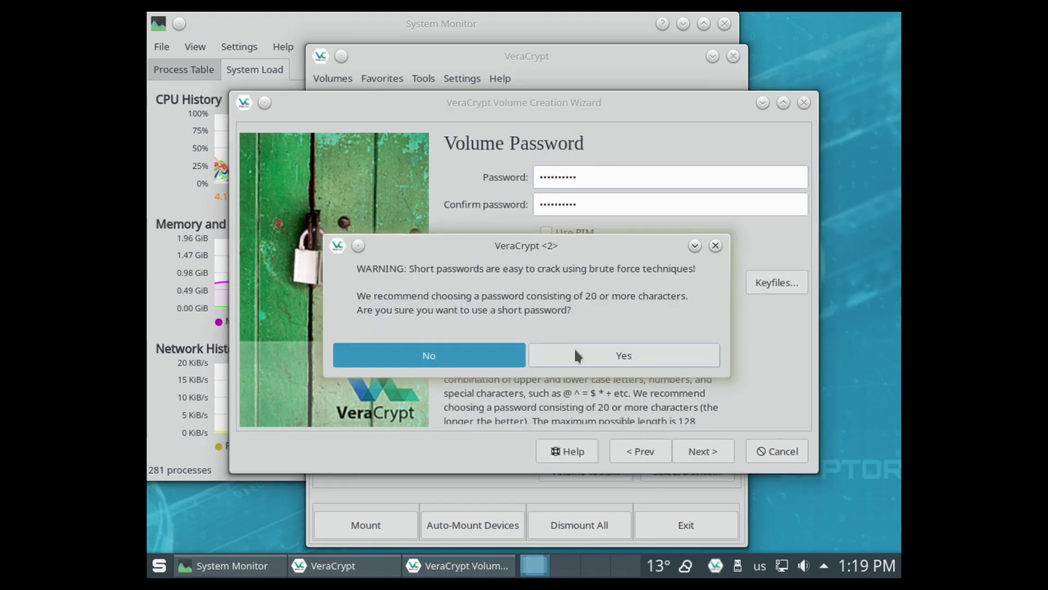
{"action": "left_click", "coordinate": [622, 355]}
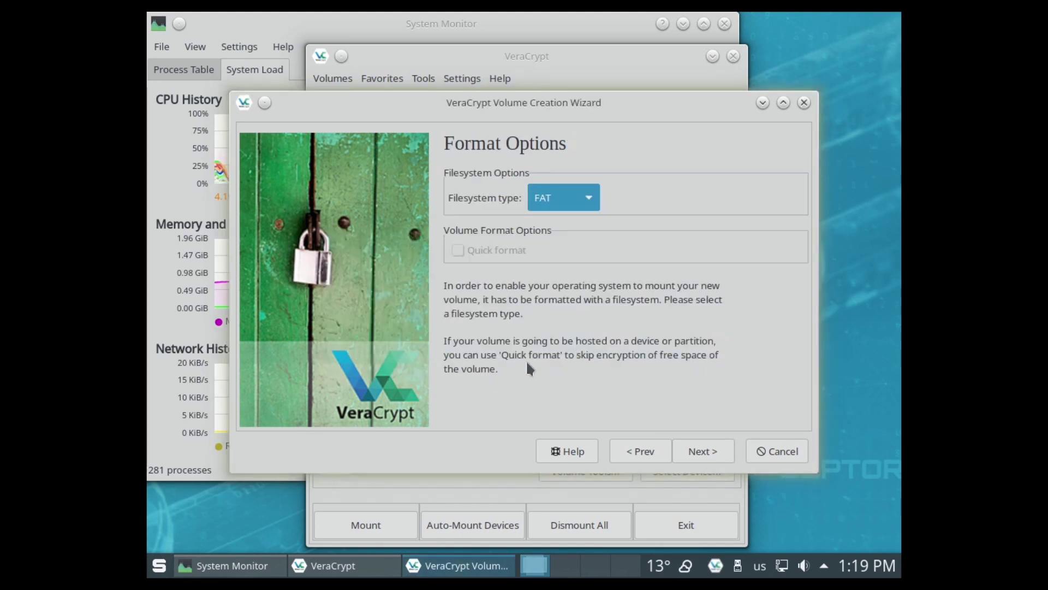
{"action": "left_click", "coordinate": [566, 196]}
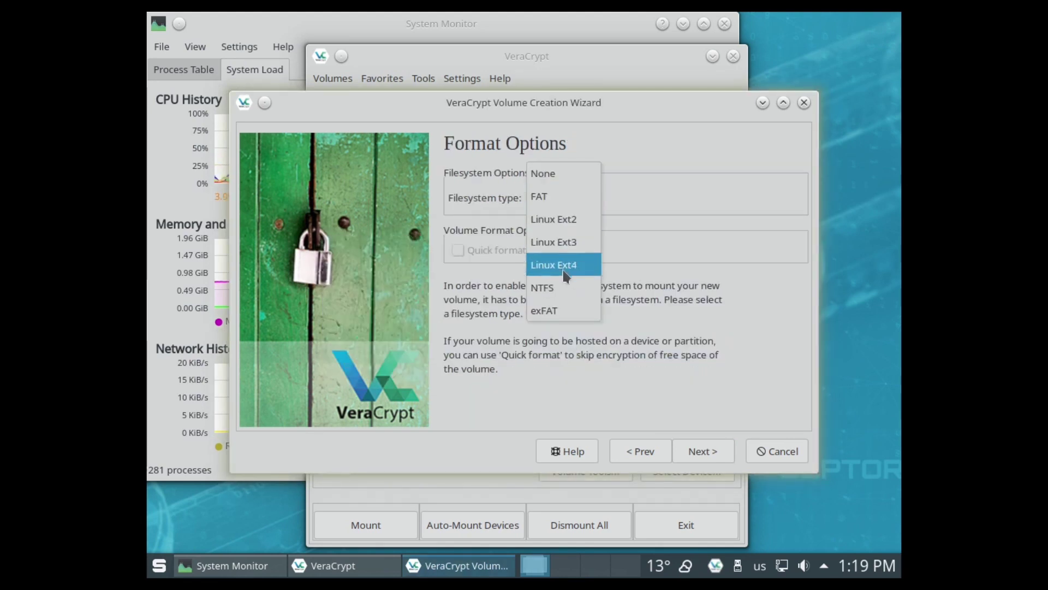
{"action": "left_click", "coordinate": [564, 265]}
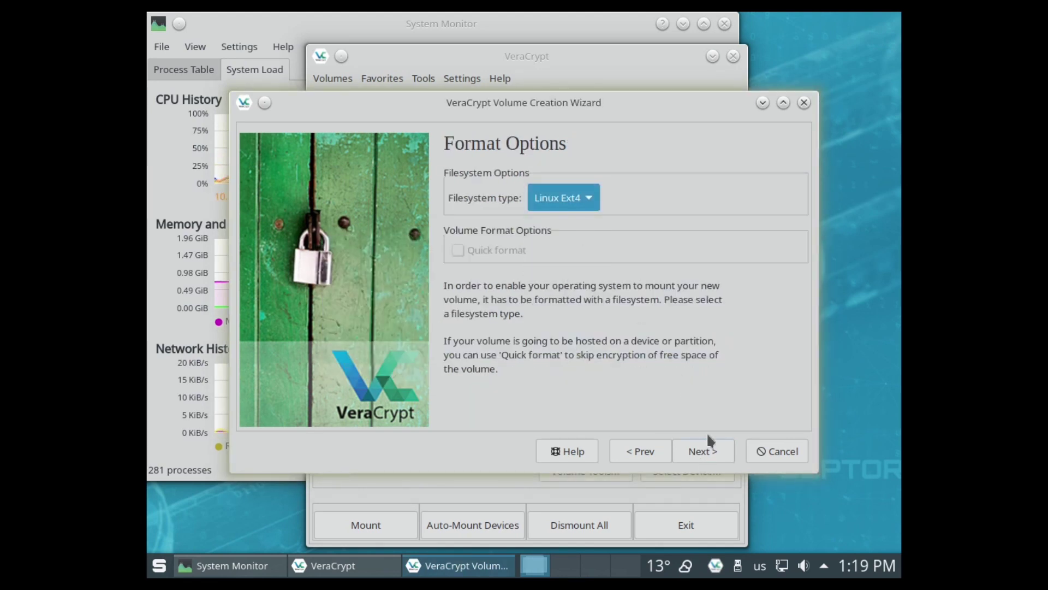
{"action": "left_click", "coordinate": [707, 451]}
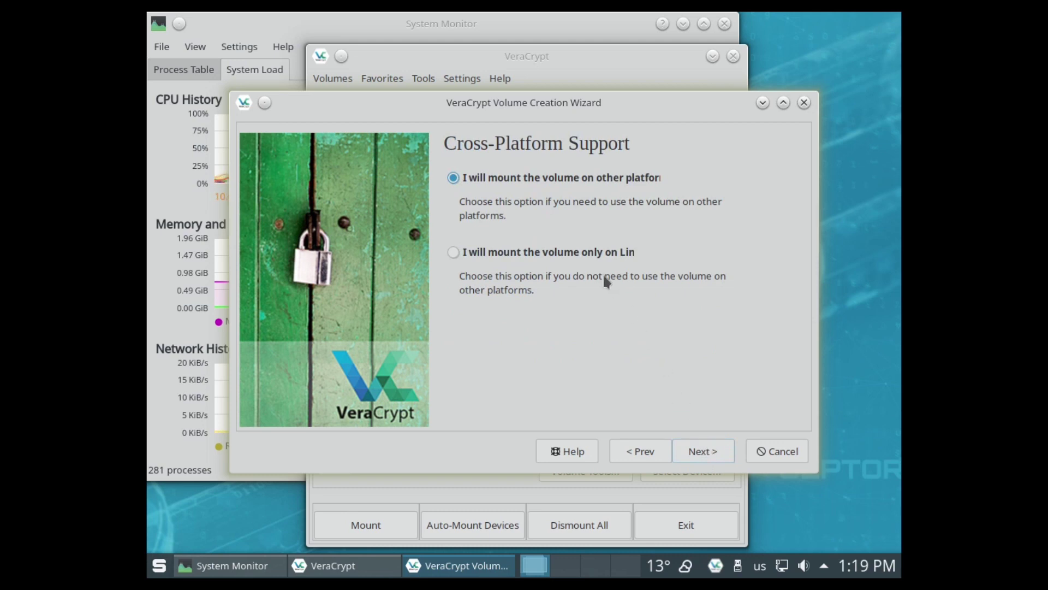
{"action": "left_click", "coordinate": [605, 252]}
{"action": "left_click", "coordinate": [707, 452]}
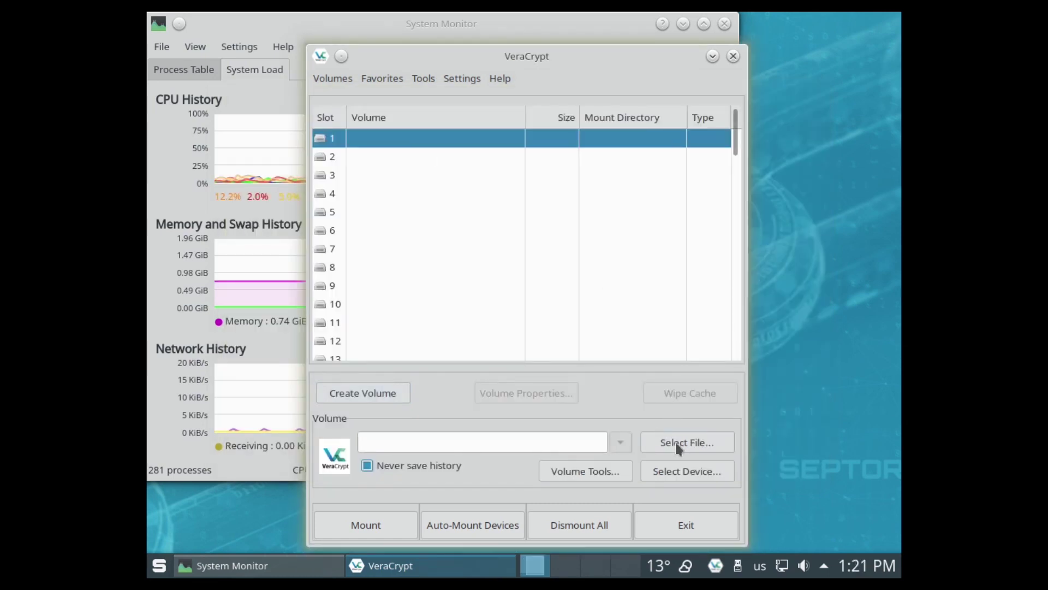
Step: Mount the test container from the home folder with its password and open the 49.8 MiB volume
{"action": "left_click", "coordinate": [677, 444]}
{"action": "double_click", "coordinate": [318, 249]}
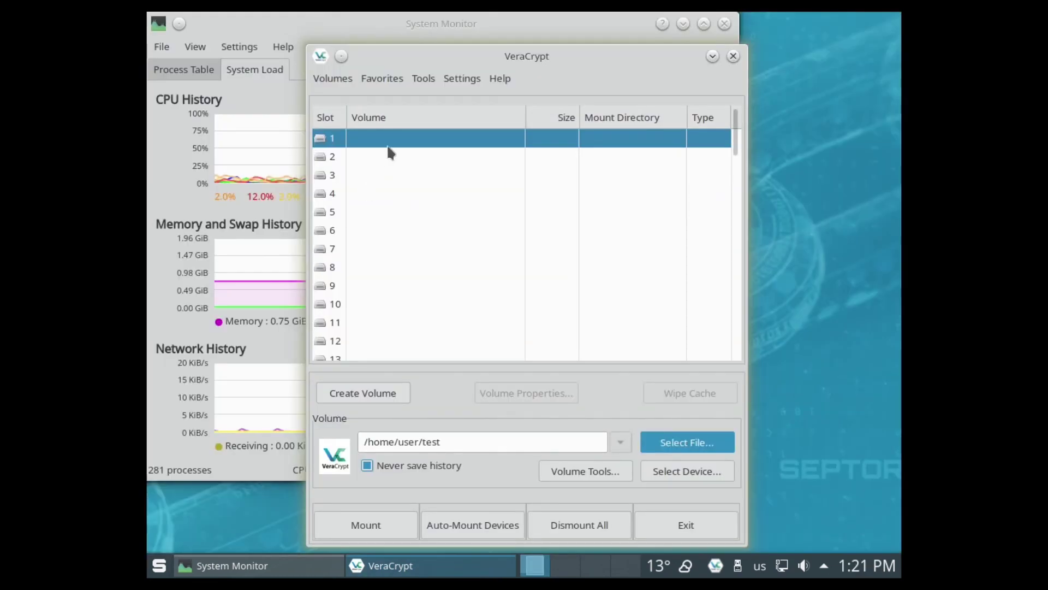
{"action": "left_click", "coordinate": [381, 533]}
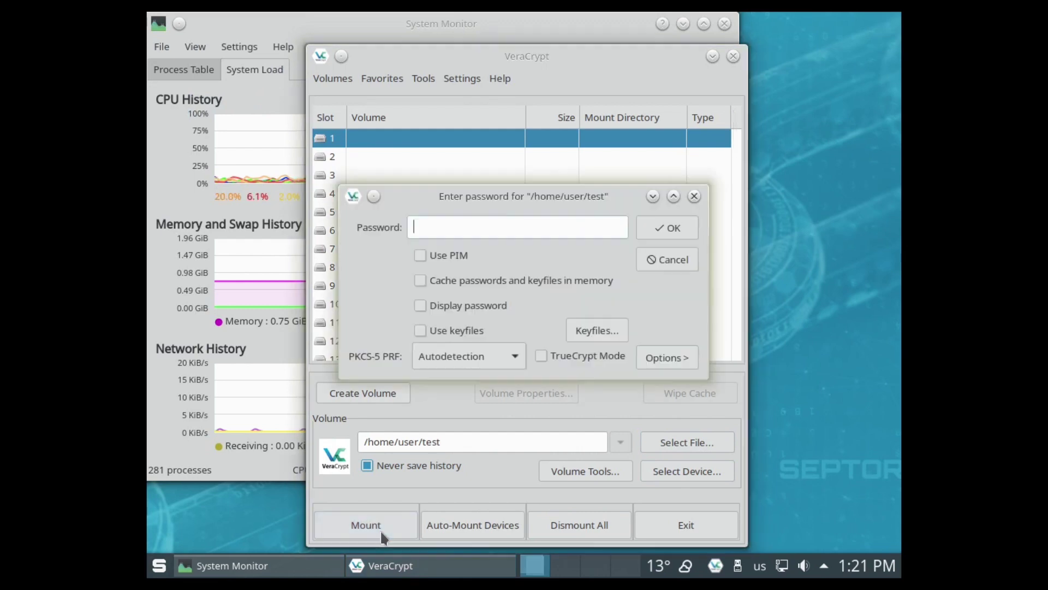
{"action": "key", "text": "Return"}
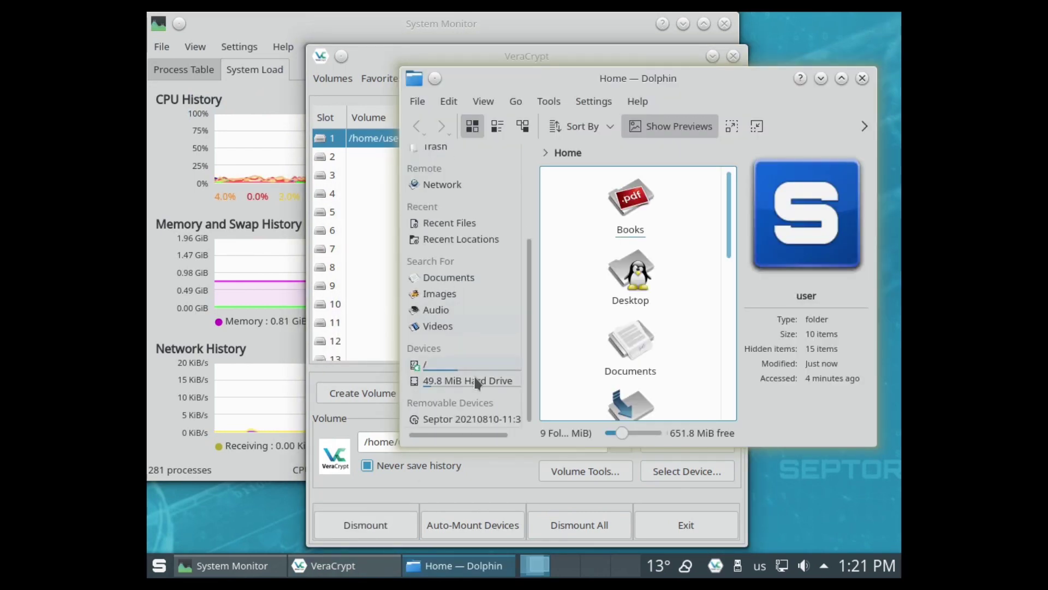
{"action": "left_click", "coordinate": [476, 381]}
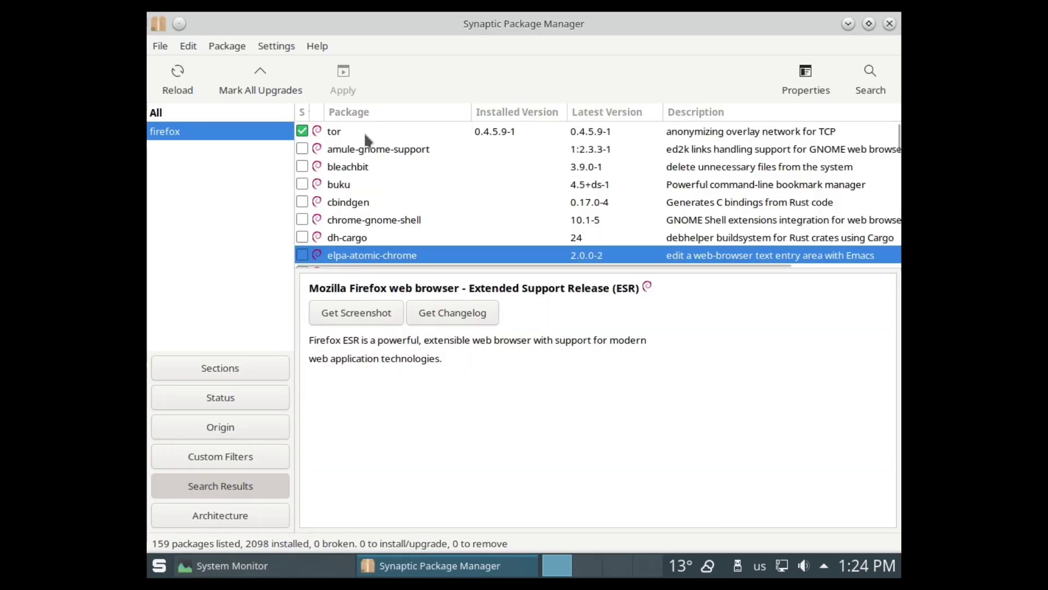
Step: View the tor and amule-gnome-support package details, then search packages for 'audio'
{"action": "left_click", "coordinate": [367, 136]}
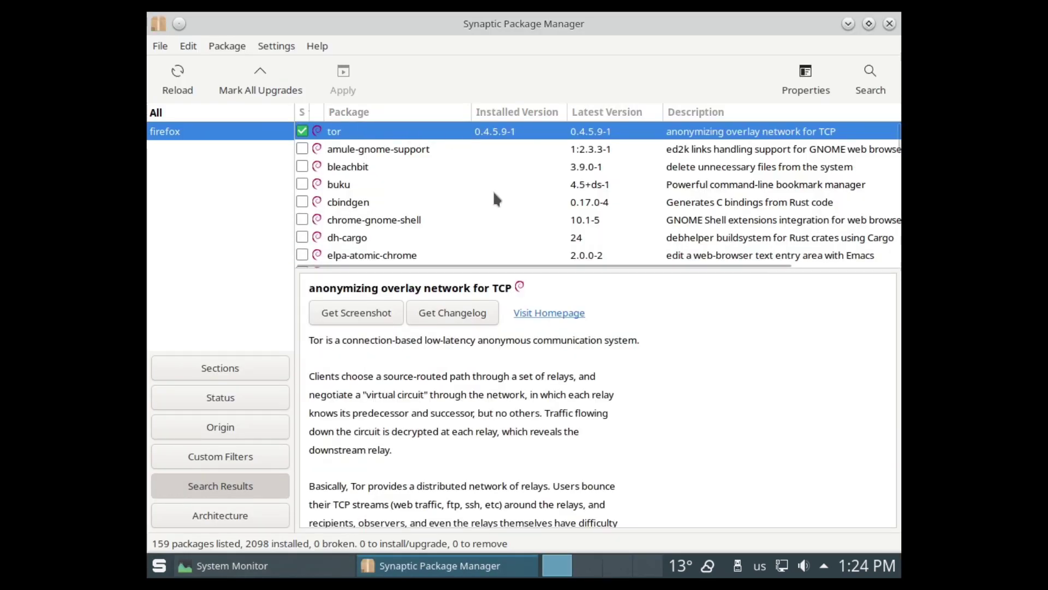
{"action": "left_click", "coordinate": [416, 149]}
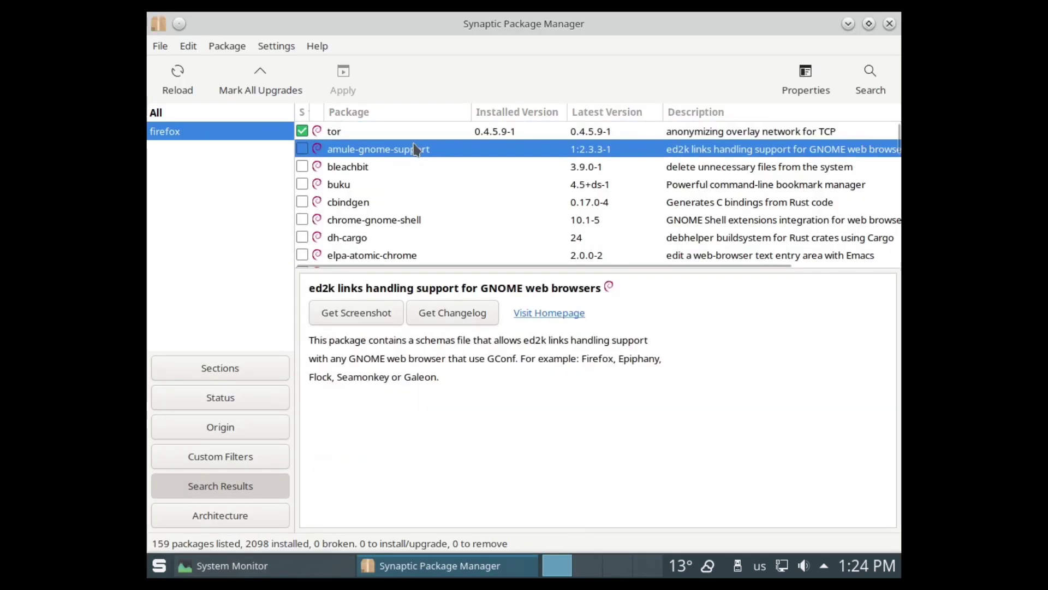
{"action": "left_click", "coordinate": [855, 82]}
{"action": "type", "text": "audio"}
{"action": "key", "text": "Return"}
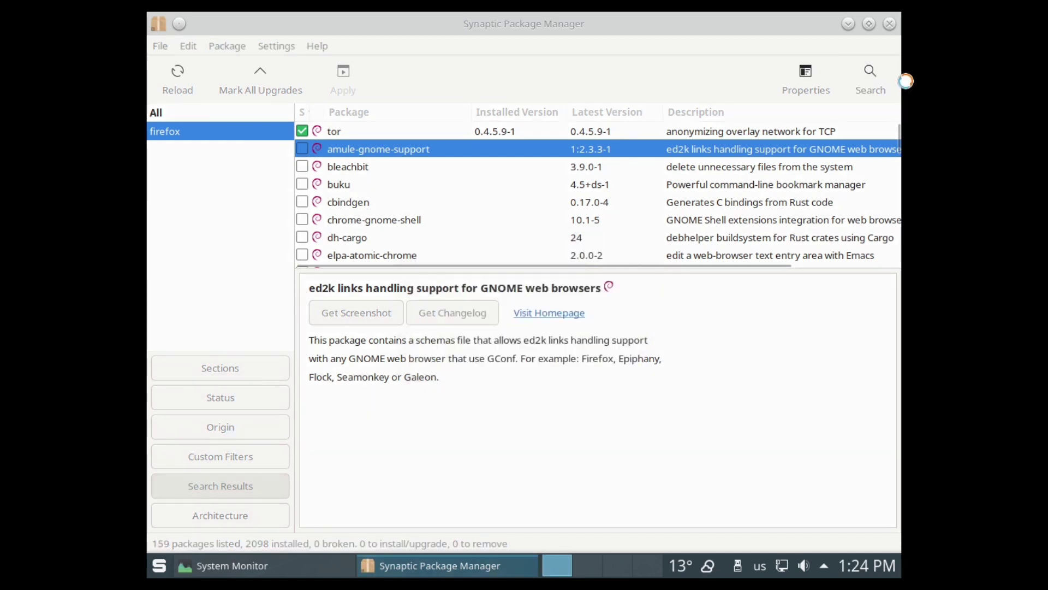
Step: Inspect the Septor entry in Settings > Repositories, cancel, then switch the list to Custom Filters
{"action": "left_click", "coordinate": [269, 47]}
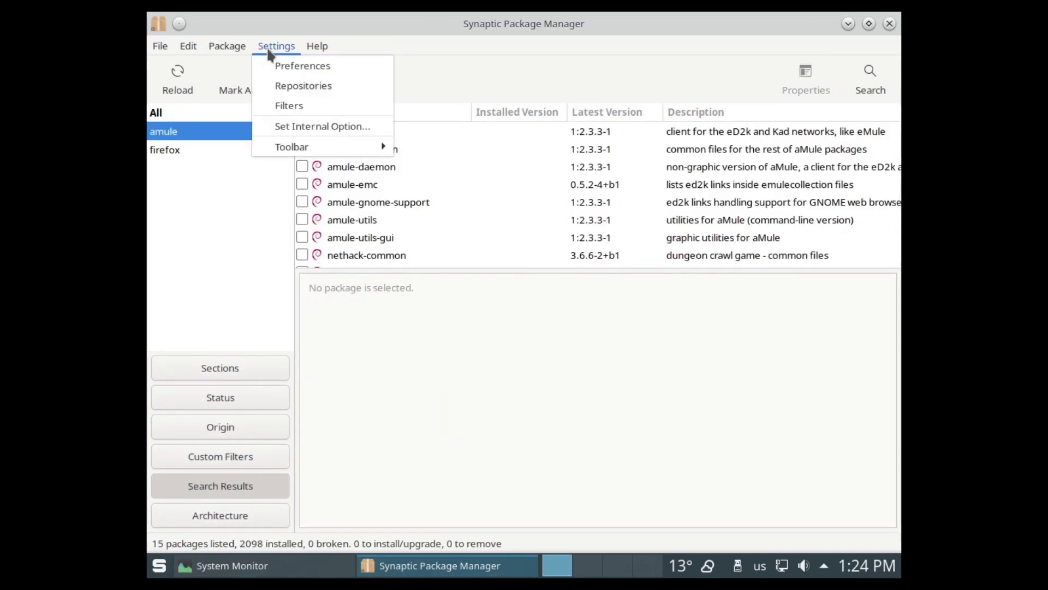
{"action": "left_click", "coordinate": [309, 85]}
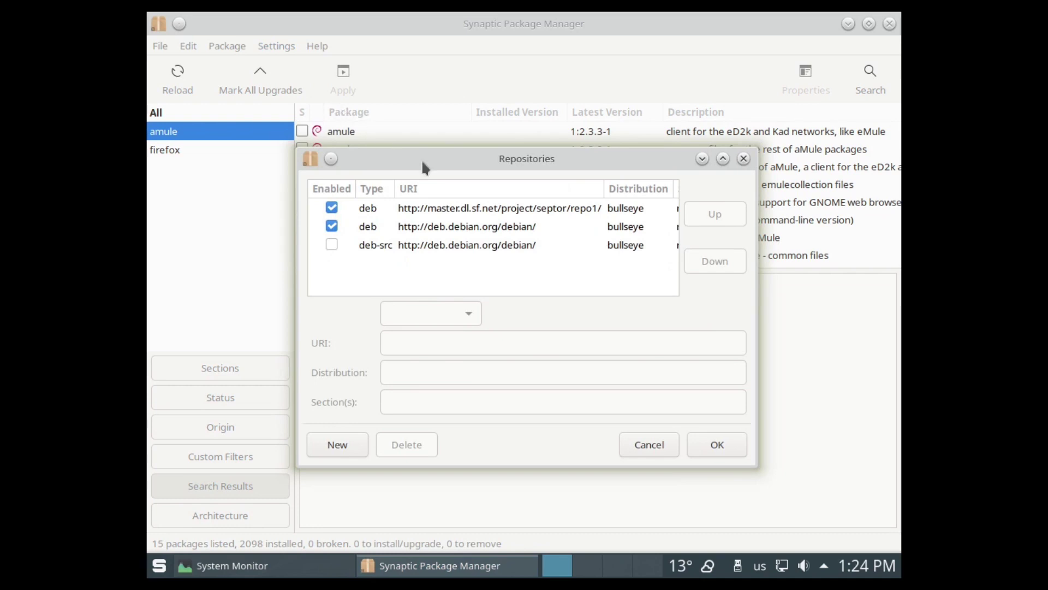
{"action": "left_click", "coordinate": [522, 213]}
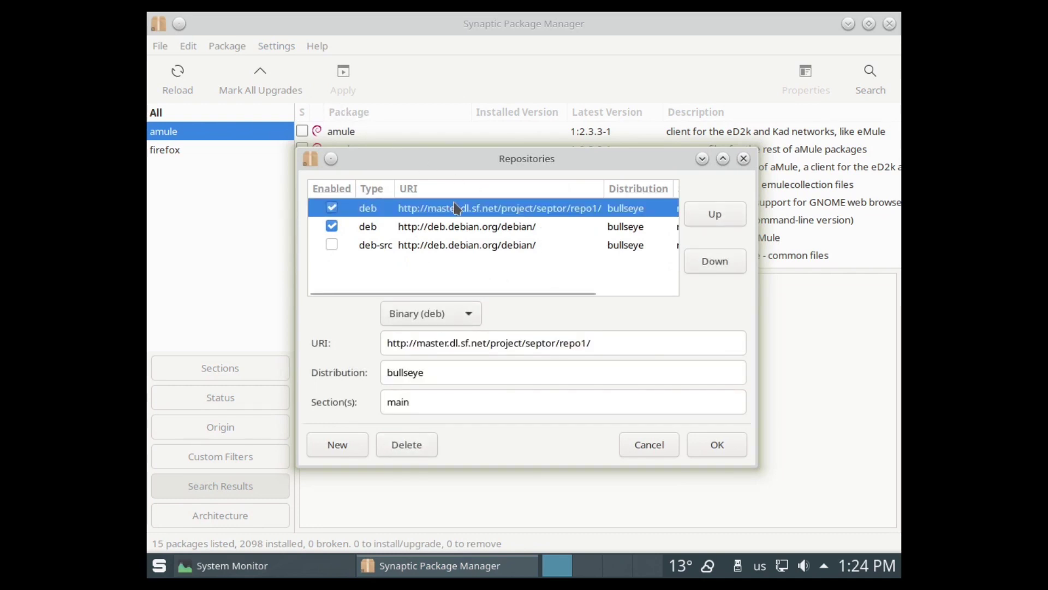
{"action": "left_click", "coordinate": [661, 450]}
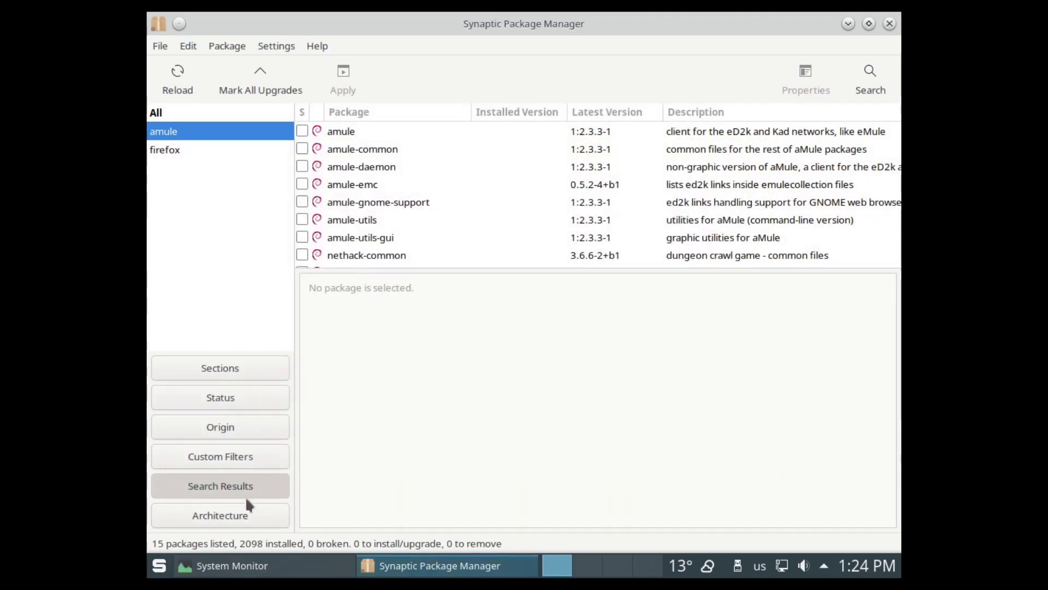
{"action": "left_click", "coordinate": [216, 456]}
Step: Filter Synaptic by origin to stable/main (master.dl.sf.net) and select sparky-xterm and sparky-remsu
{"action": "left_click", "coordinate": [222, 430]}
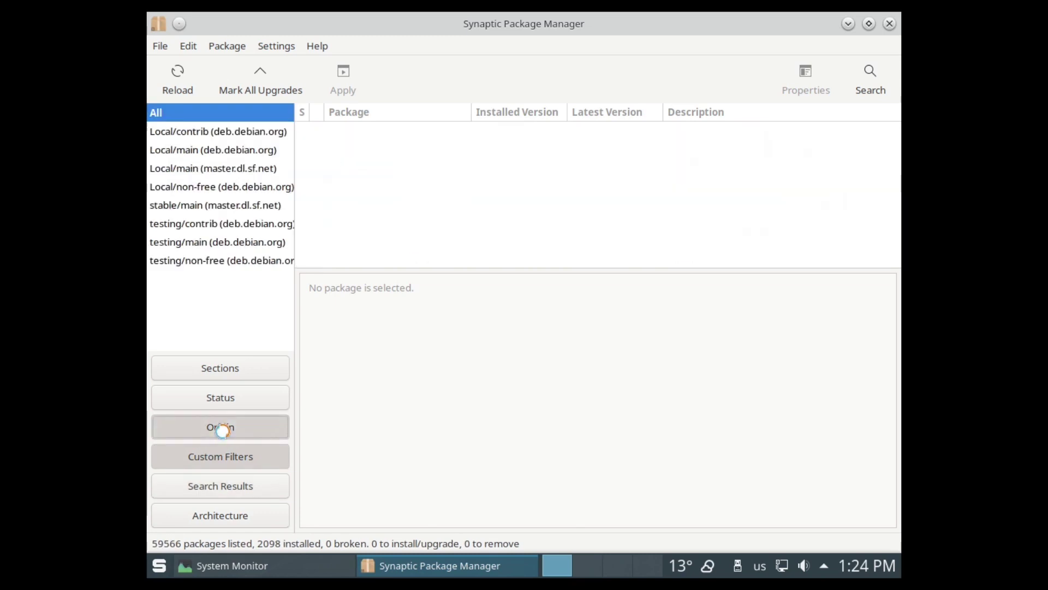
{"action": "left_click", "coordinate": [254, 208]}
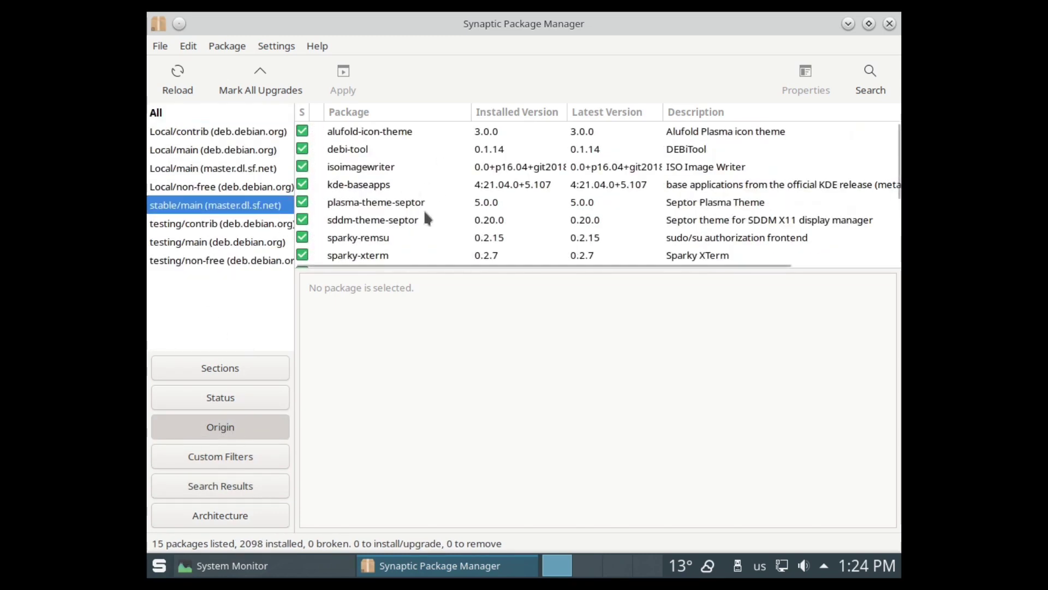
{"action": "left_click", "coordinate": [382, 255]}
{"action": "left_click", "coordinate": [387, 238], "text": "shift"}
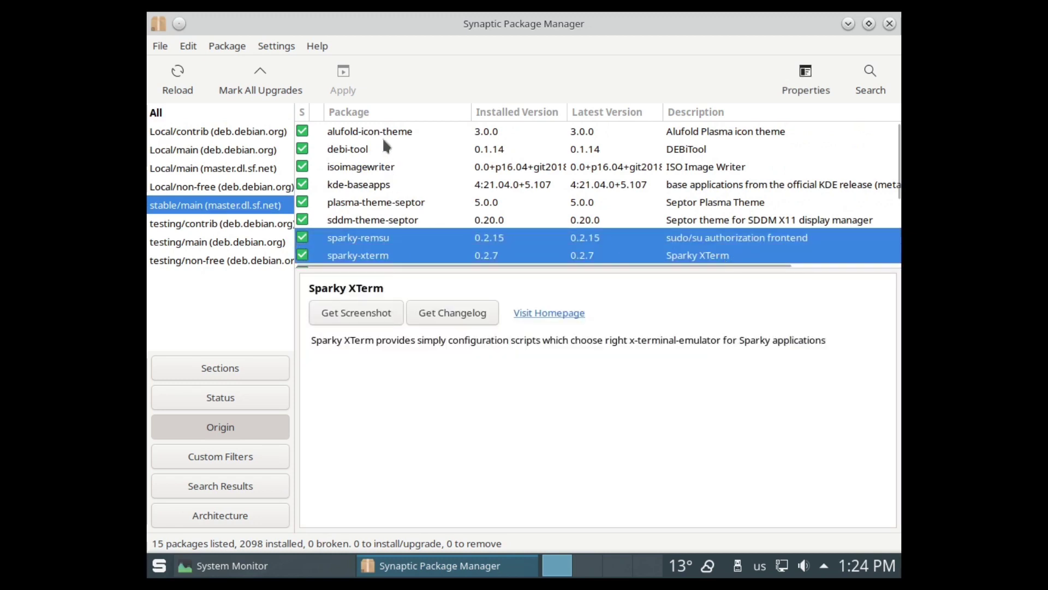
Step: Look over the alufold-icon-theme and veracrypt details, then drag the divider down for more package rows
{"action": "left_click", "coordinate": [403, 132]}
{"action": "scroll", "coordinate": [431, 171], "scroll_direction": "down", "scroll_amount": 3}
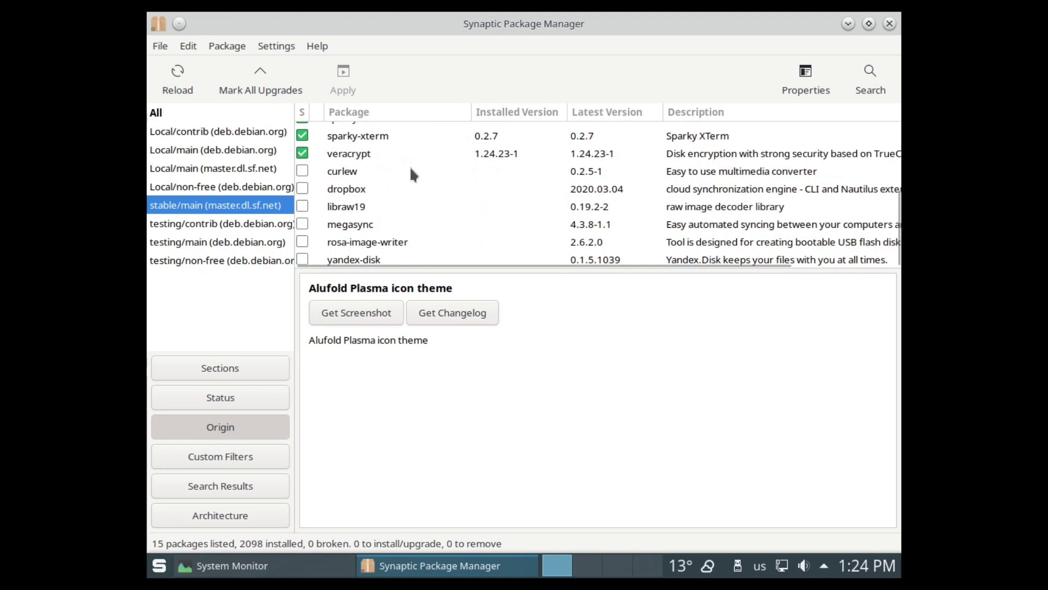
{"action": "left_click", "coordinate": [408, 152]}
{"action": "scroll", "coordinate": [407, 225], "scroll_direction": "up", "scroll_amount": 2}
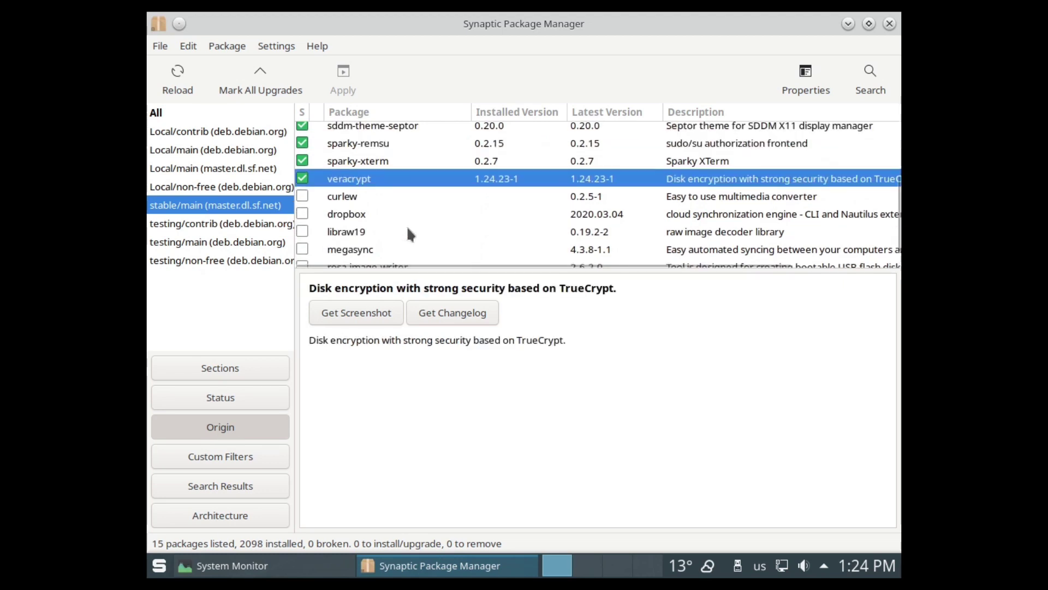
{"action": "scroll", "coordinate": [407, 229], "scroll_direction": "up", "scroll_amount": 1}
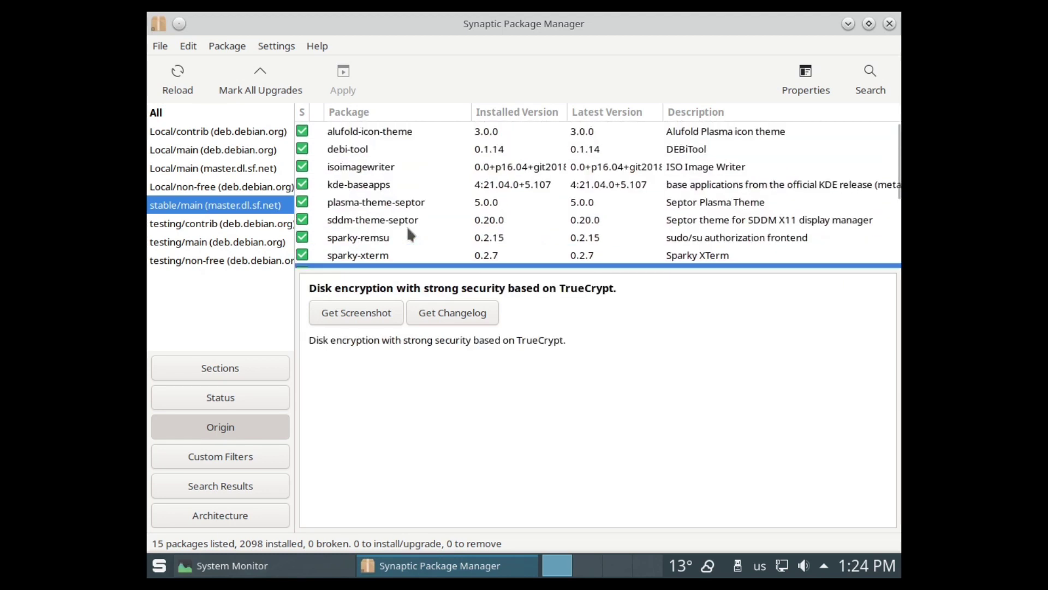
{"action": "left_click_drag", "start_coordinate": [381, 267], "coordinate": [385, 383]}
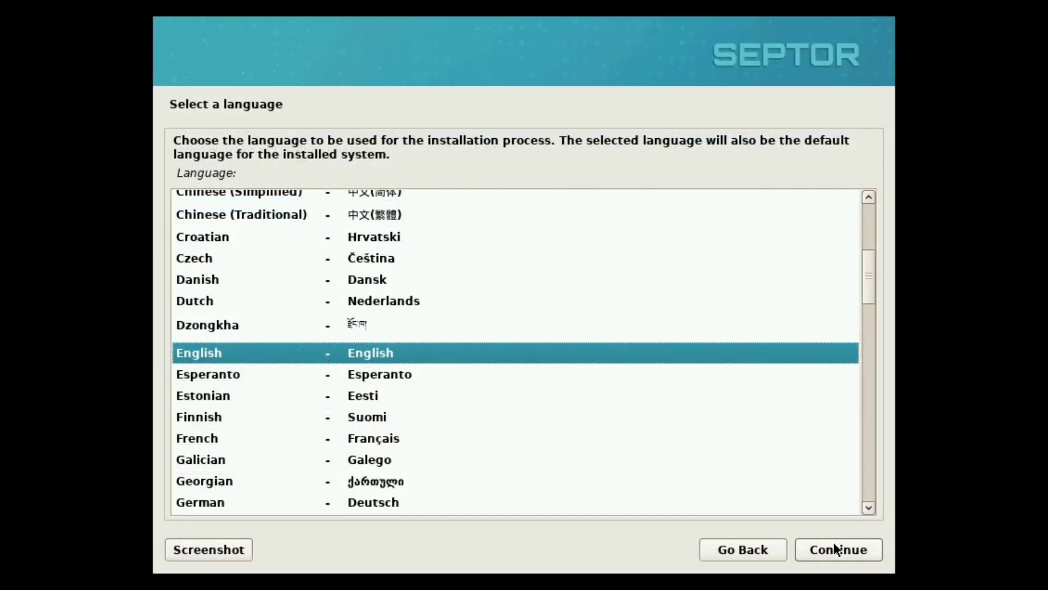
Step: Accept English, the default location and keyboard, then enter the root password in both fields
{"action": "left_click", "coordinate": [834, 543]}
{"action": "left_click", "coordinate": [835, 544]}
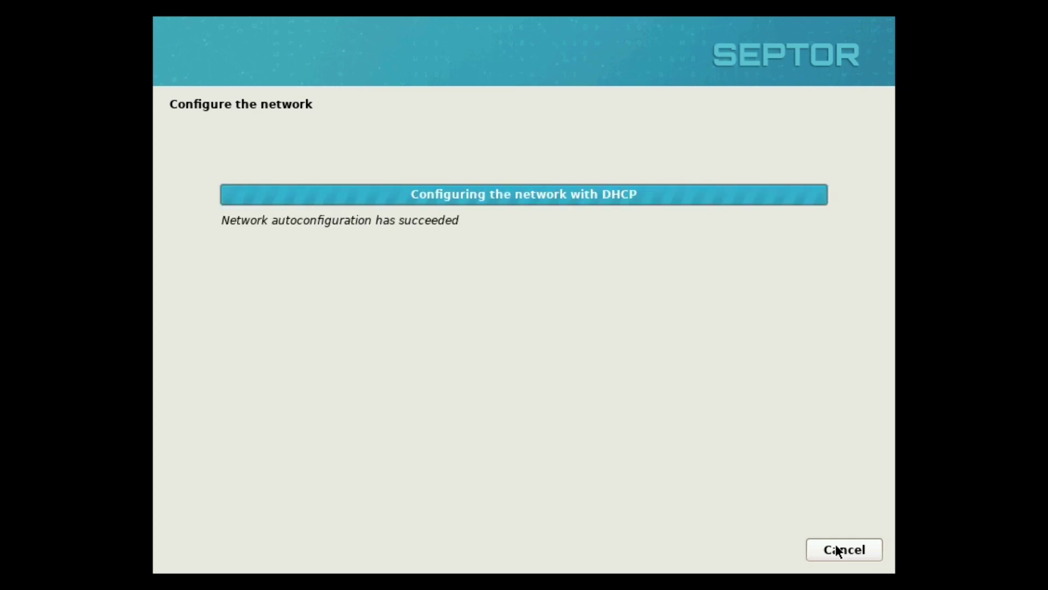
{"action": "key", "text": "Tab"}
{"action": "key", "text": "Tab"}
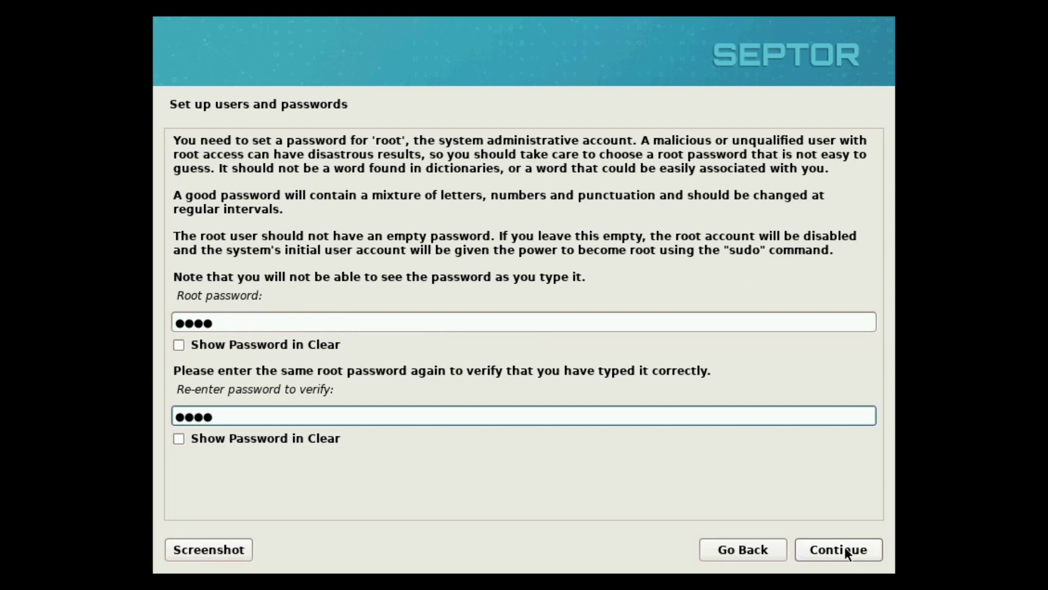
Step: Confirm the root password, enter the new user's full name, accept the username, and set the user password
{"action": "left_click", "coordinate": [844, 549]}
{"action": "type", "text": "egel"}
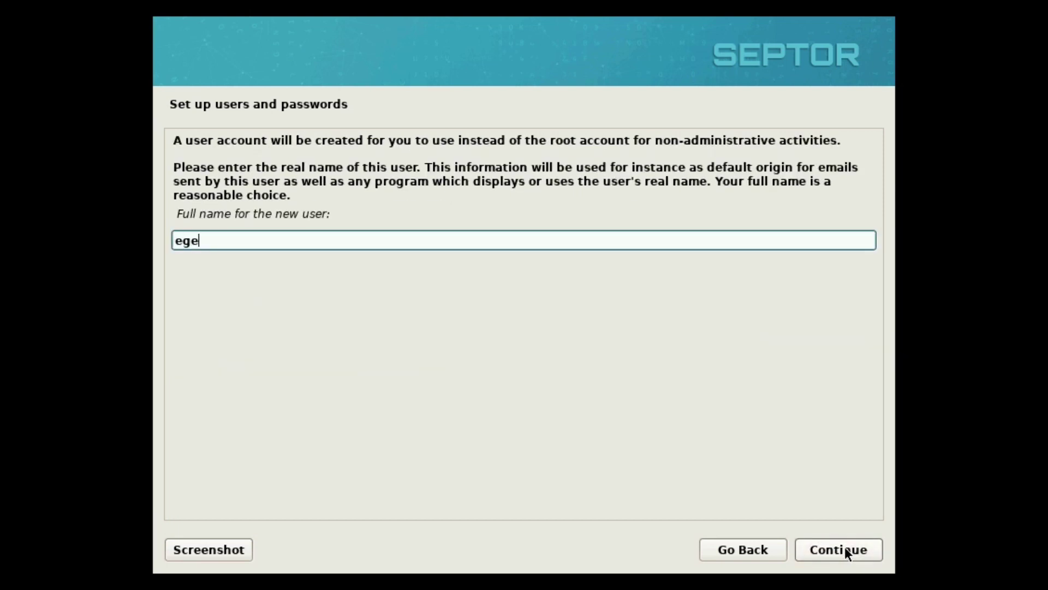
{"action": "left_click", "coordinate": [844, 546]}
{"action": "left_click", "coordinate": [844, 546]}
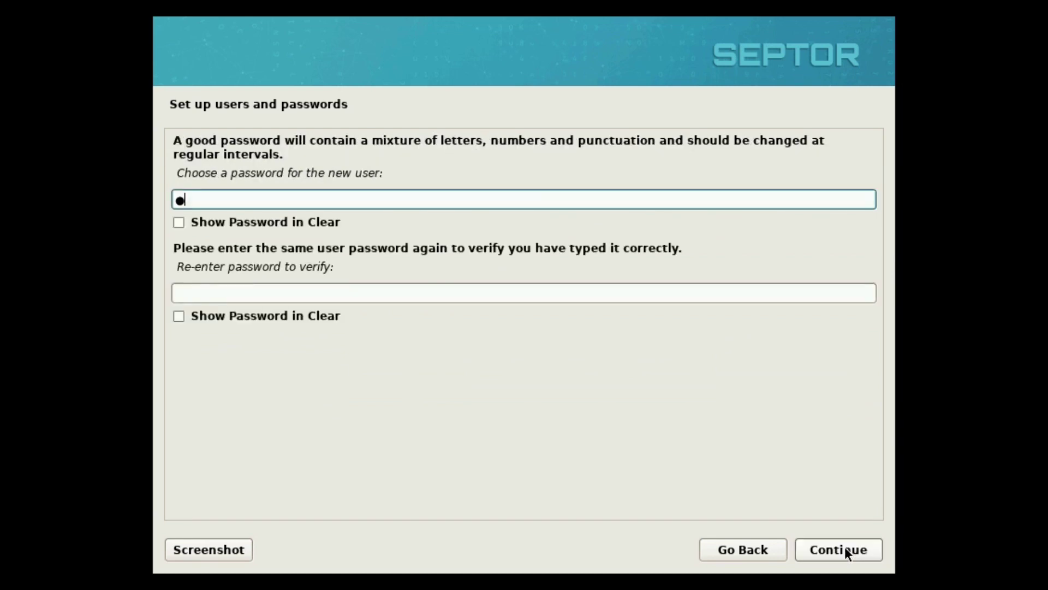
{"action": "key", "text": "Tab"}
{"action": "key", "text": "Tab"}
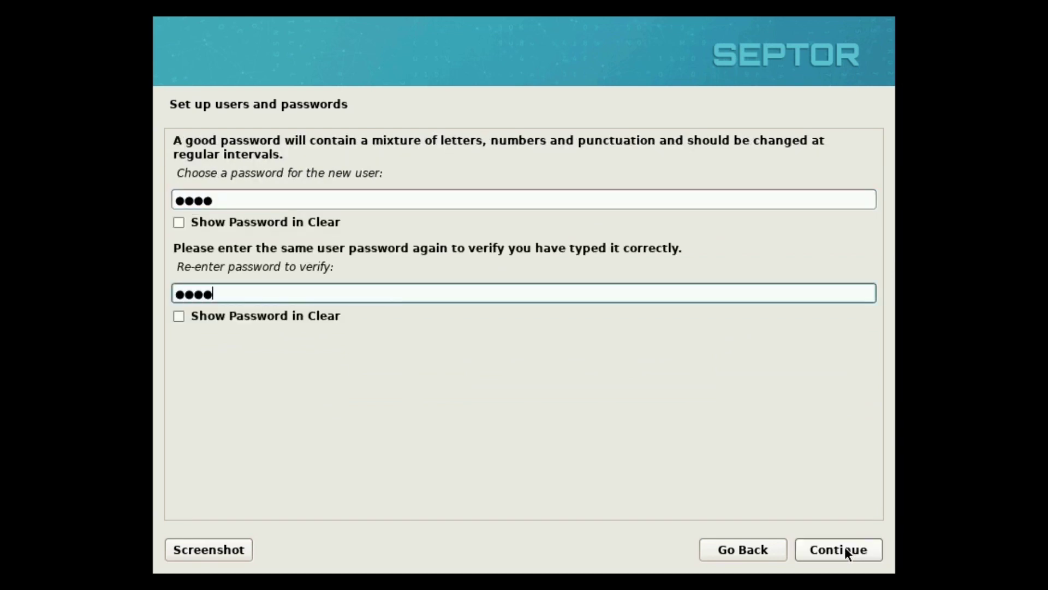
{"action": "left_click", "coordinate": [844, 546]}
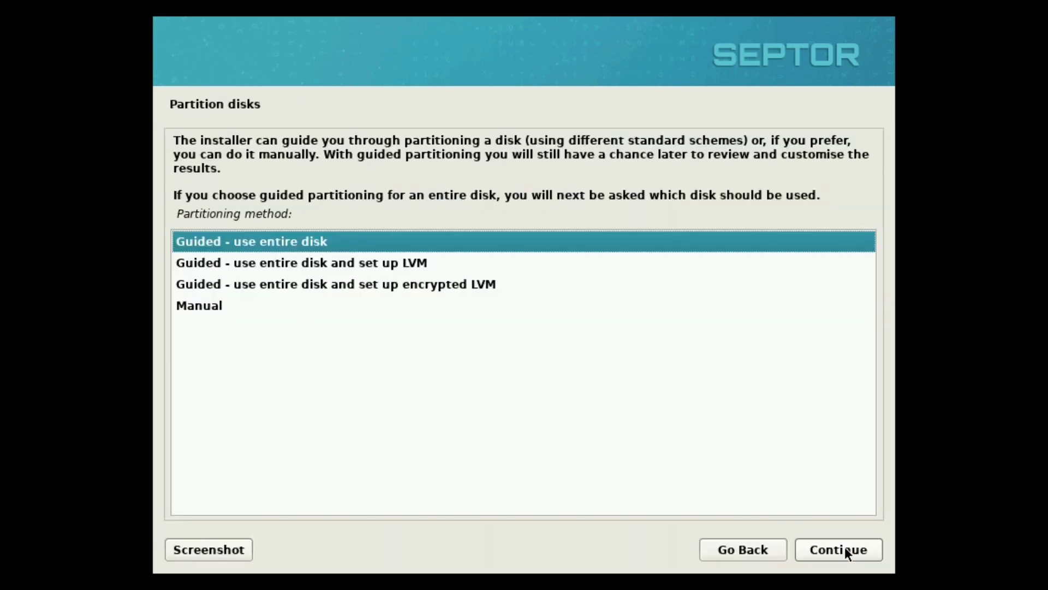
Step: Guided-partition Virtual disk 1 (vda) with the suggested scheme and confirm writing the changes to disk
{"action": "left_click", "coordinate": [845, 549]}
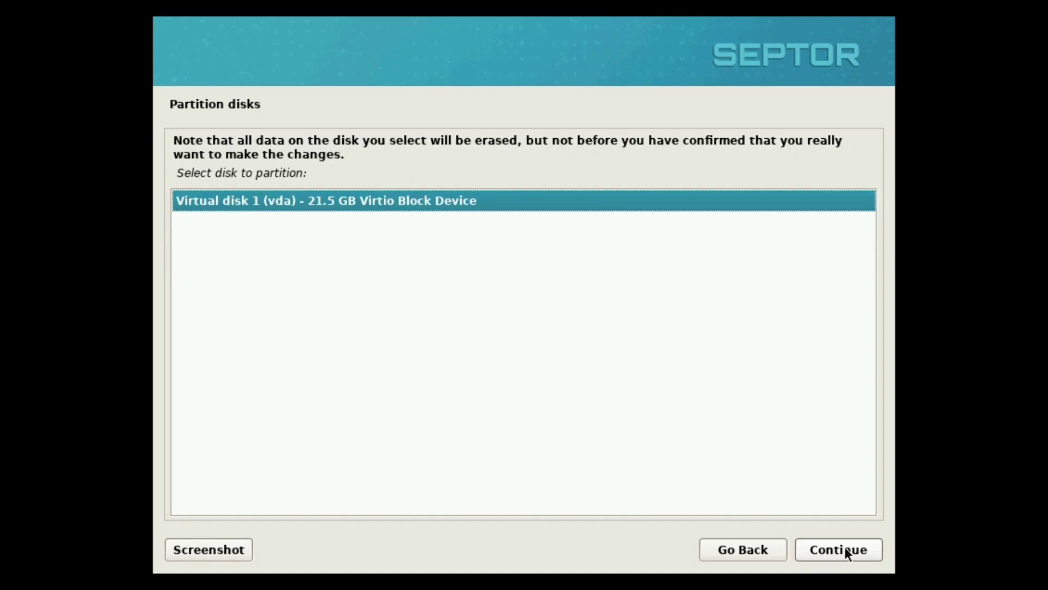
{"action": "left_click", "coordinate": [846, 549]}
{"action": "left_click", "coordinate": [844, 549]}
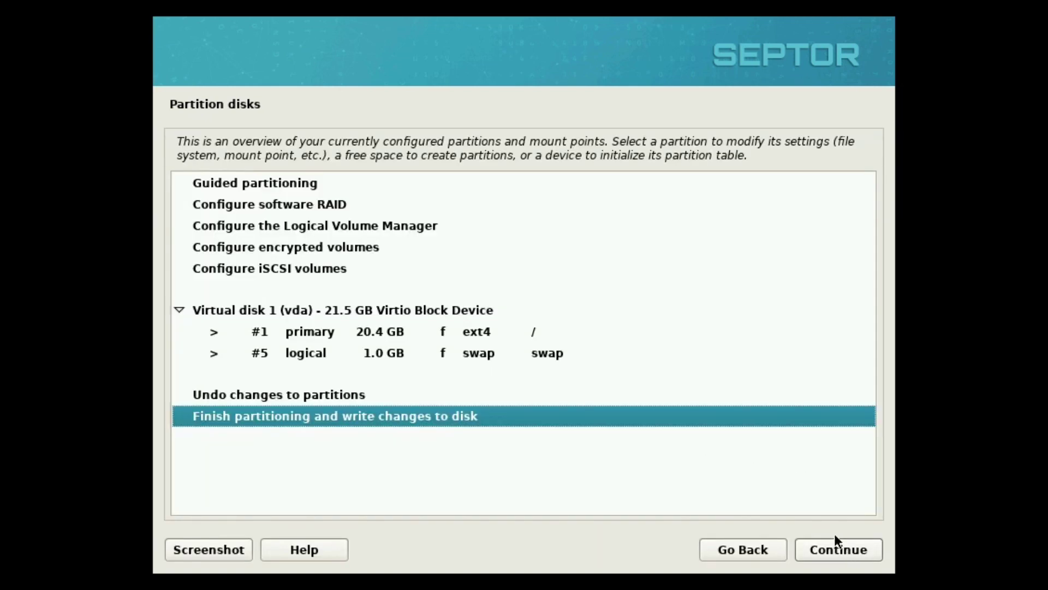
{"action": "left_click", "coordinate": [830, 552]}
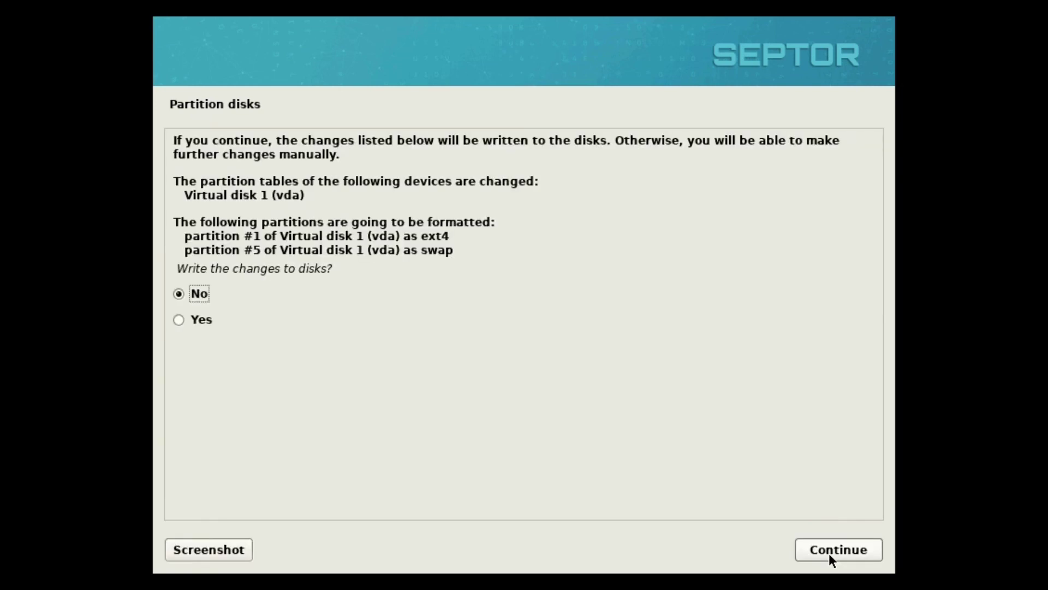
{"action": "left_click", "coordinate": [199, 322]}
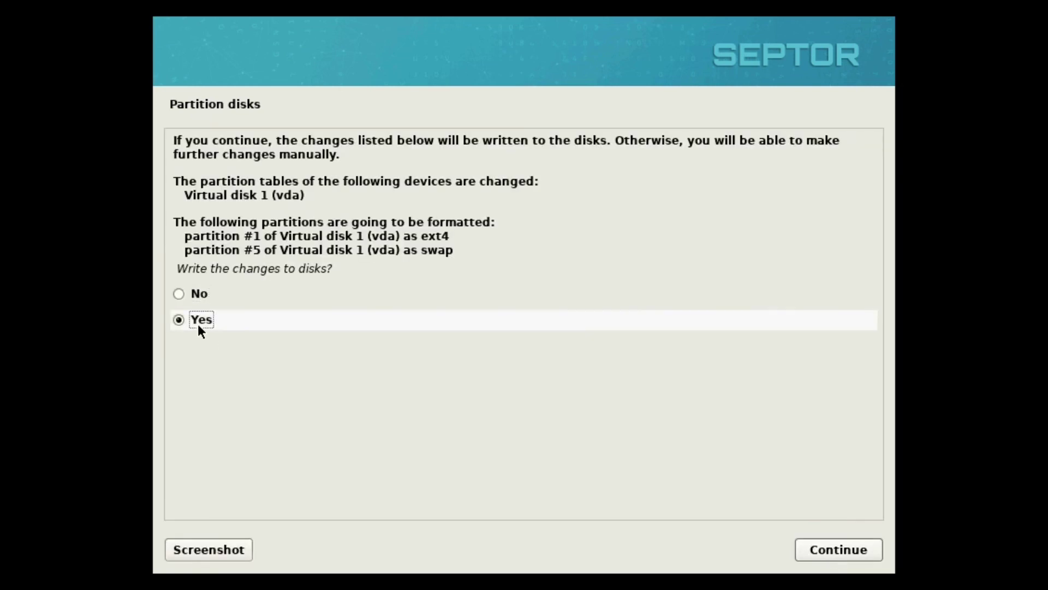
{"action": "left_click", "coordinate": [831, 556]}
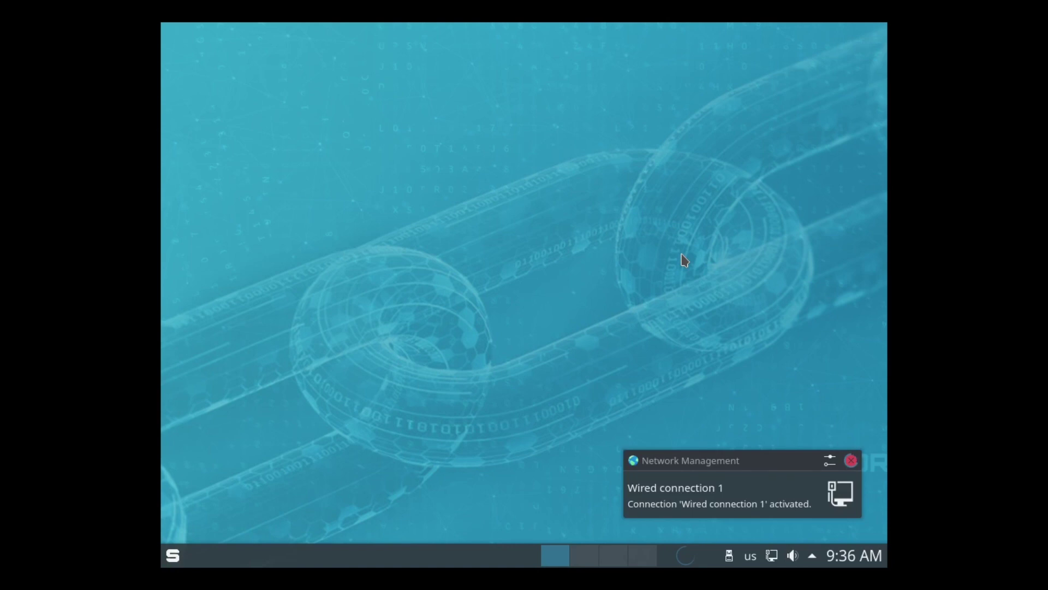
Step: Open Display Configuration and apply 1440x900, then 1680x1050 screen resolution
{"action": "left_click", "coordinate": [174, 556]}
{"action": "type", "text": "display"}
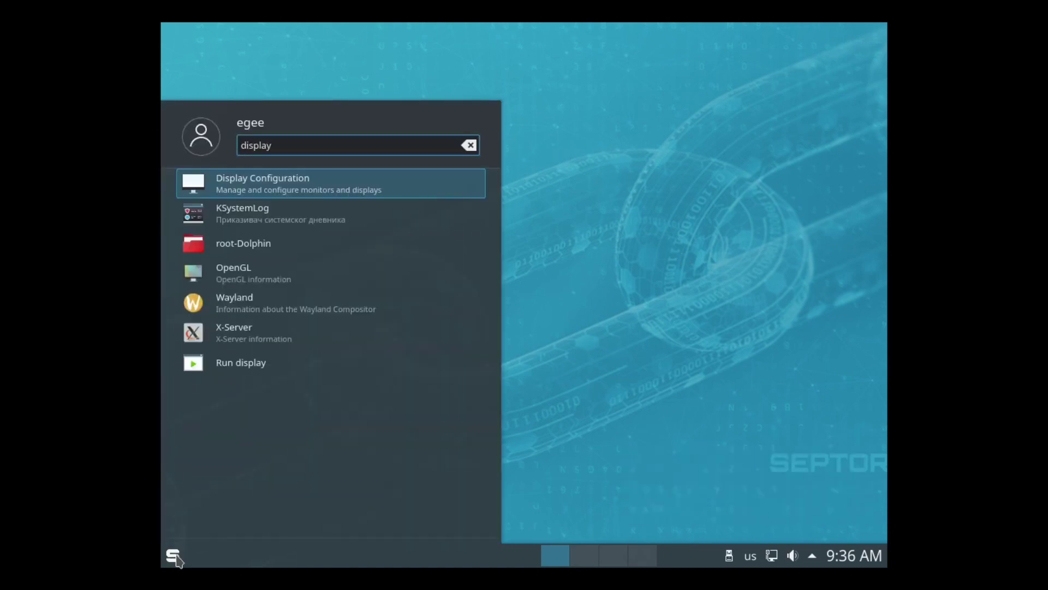
{"action": "key", "text": "Return"}
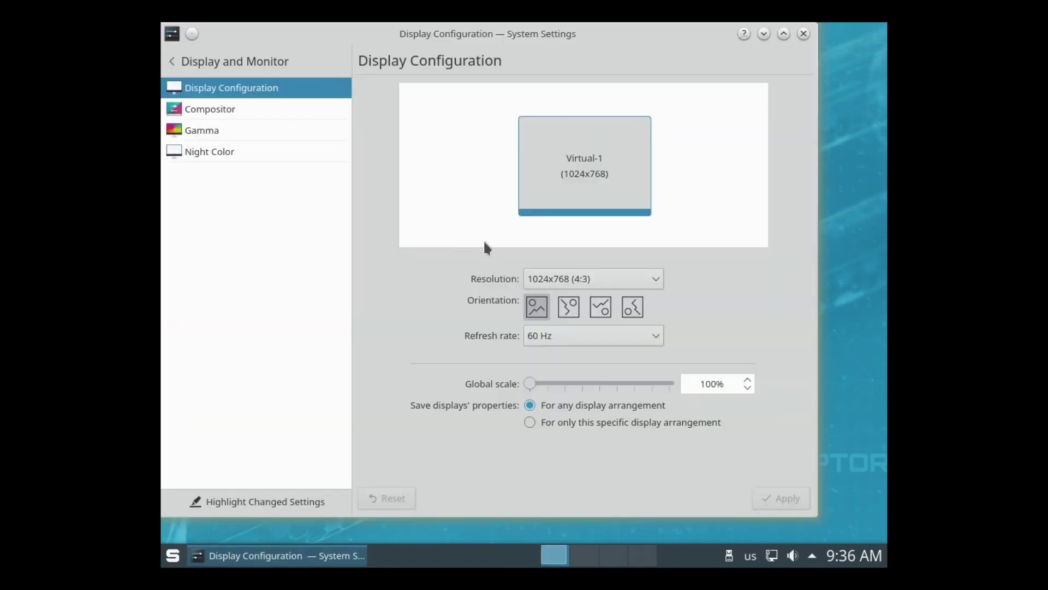
{"action": "left_click", "coordinate": [616, 279]}
{"action": "left_click", "coordinate": [606, 191]}
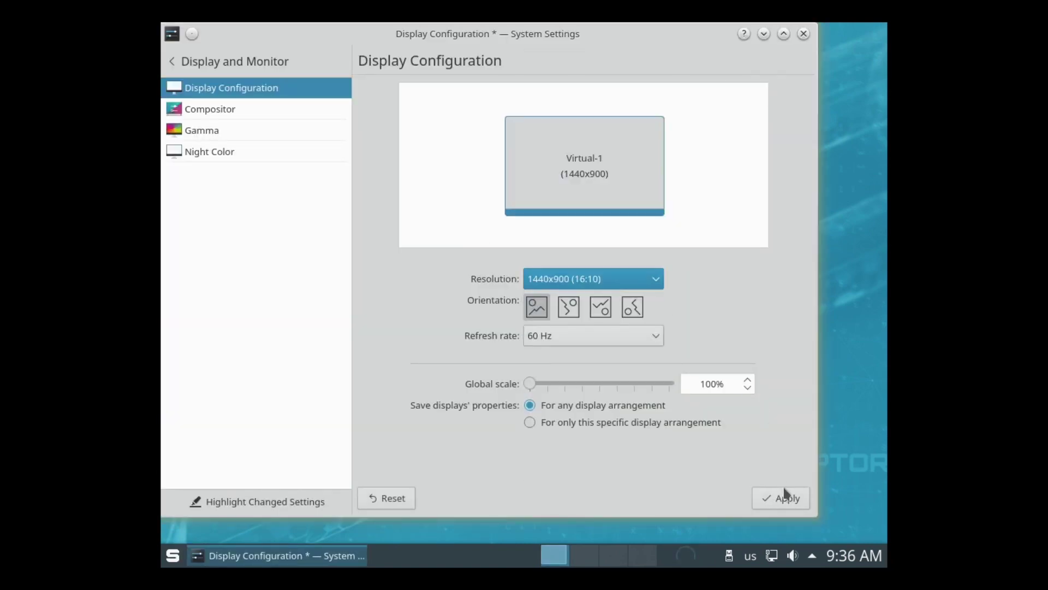
{"action": "left_click", "coordinate": [781, 497]}
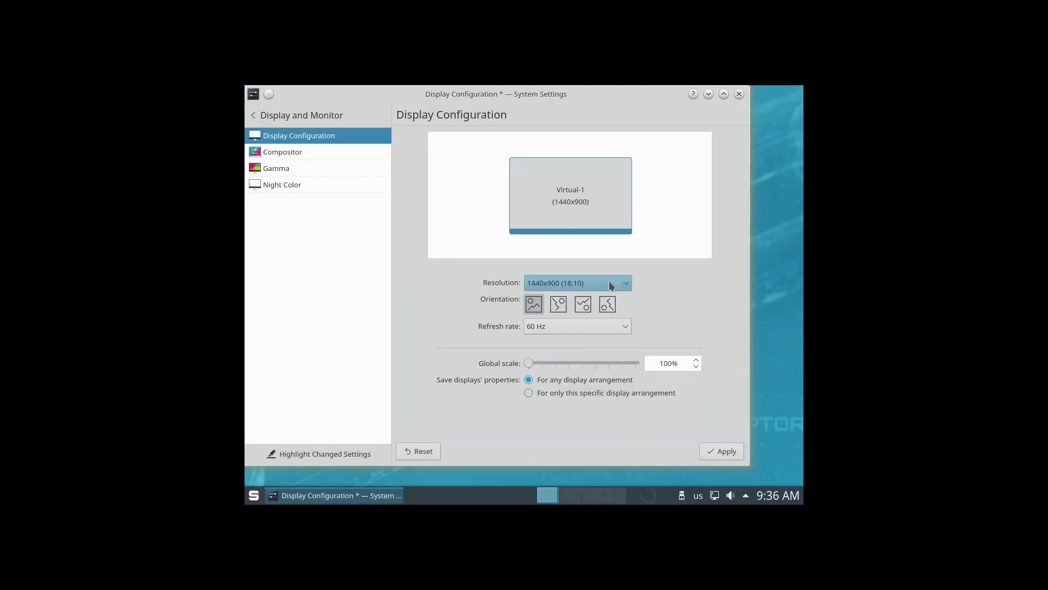
{"action": "left_click", "coordinate": [608, 282]}
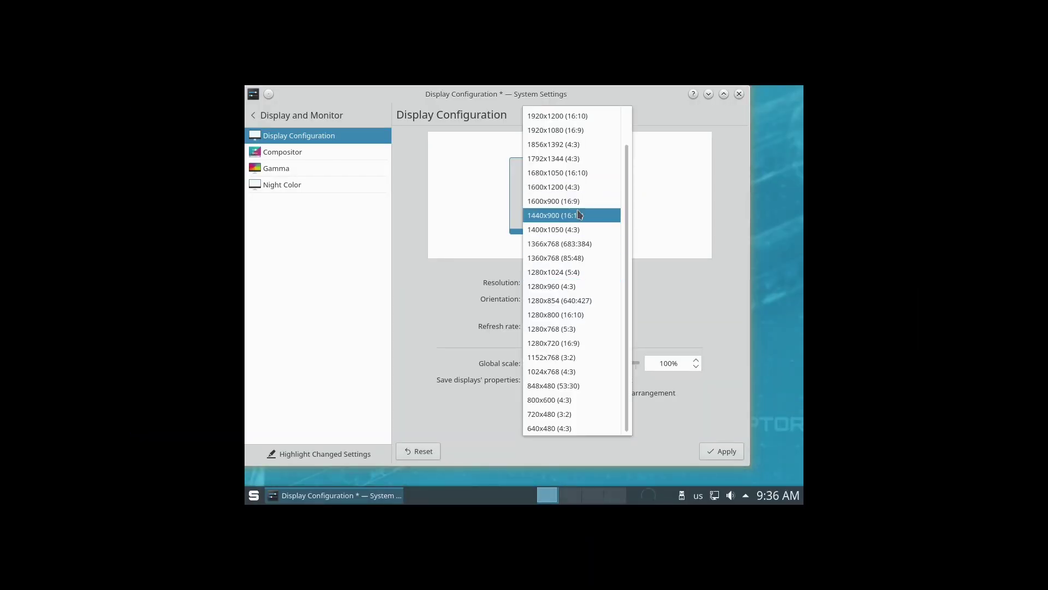
{"action": "left_click", "coordinate": [578, 173]}
{"action": "left_click", "coordinate": [732, 456]}
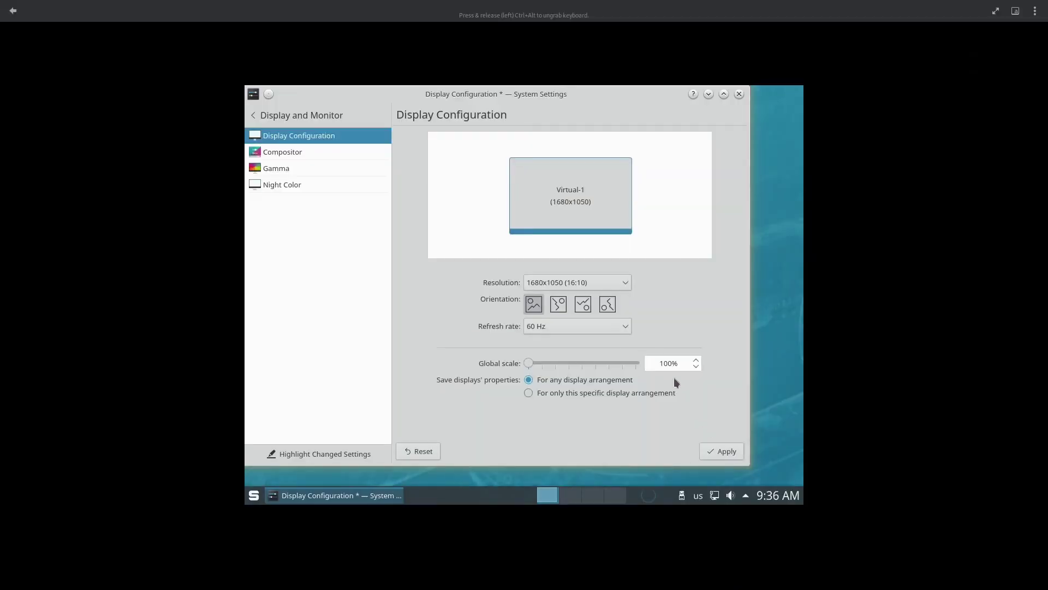
Step: Find Background Services via 'service' and stop KScreen 2, disabling it at startup
{"action": "left_click", "coordinate": [253, 115]}
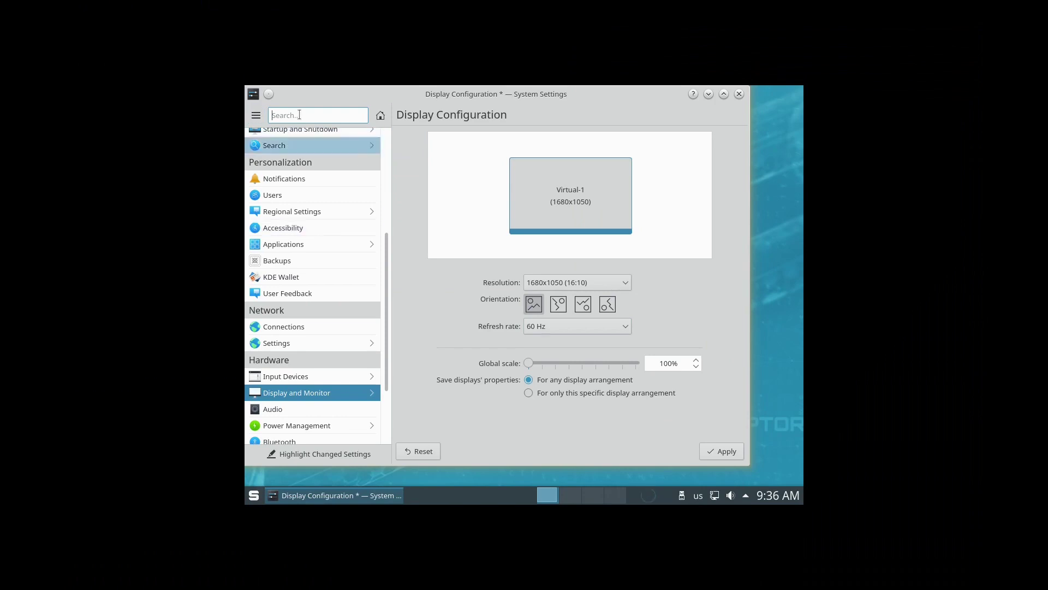
{"action": "type", "text": "service"}
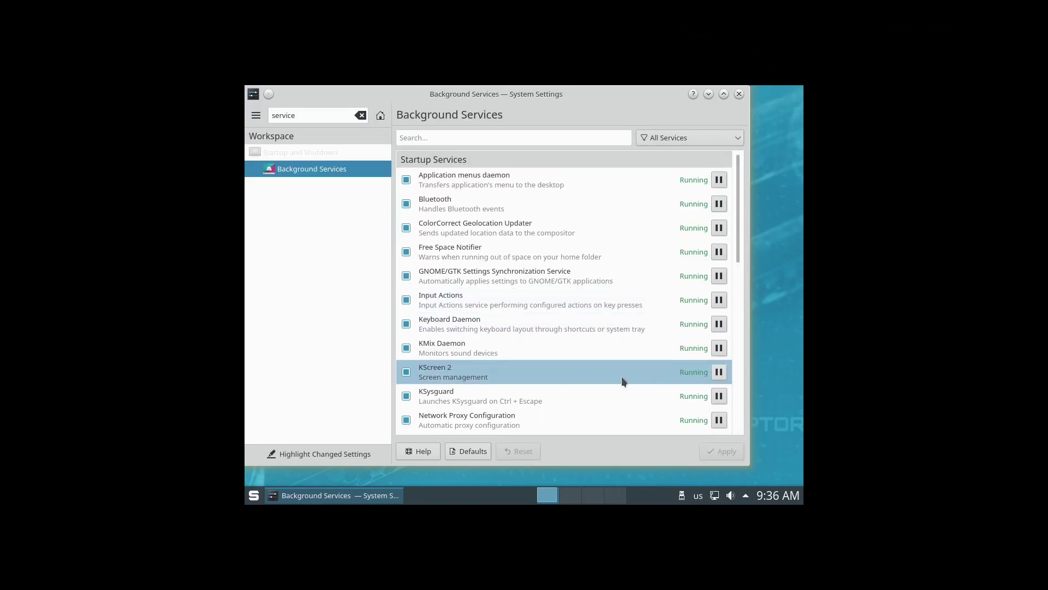
{"action": "left_click", "coordinate": [719, 372]}
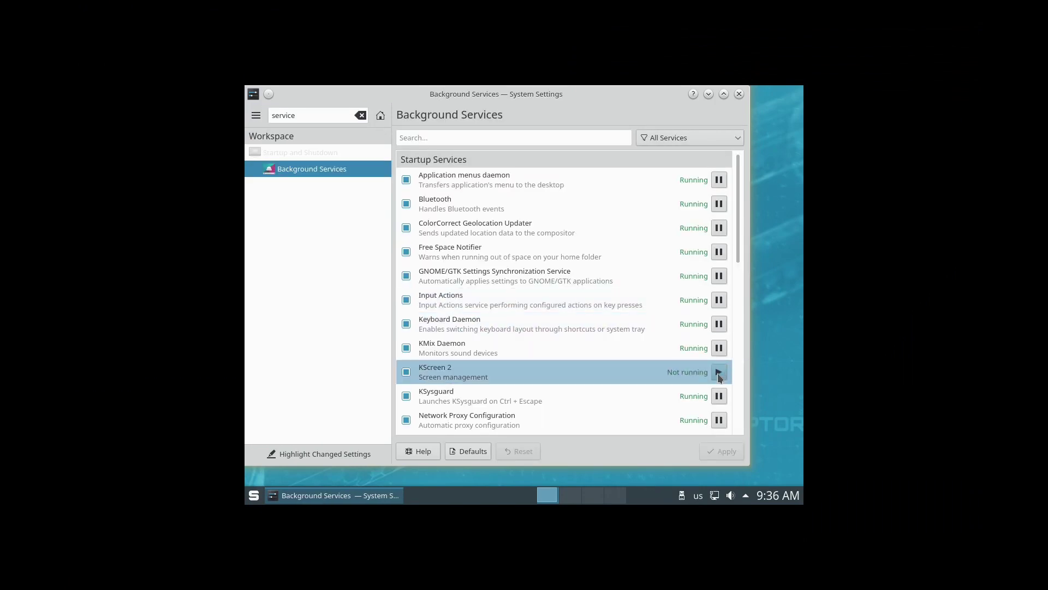
{"action": "left_click", "coordinate": [407, 372]}
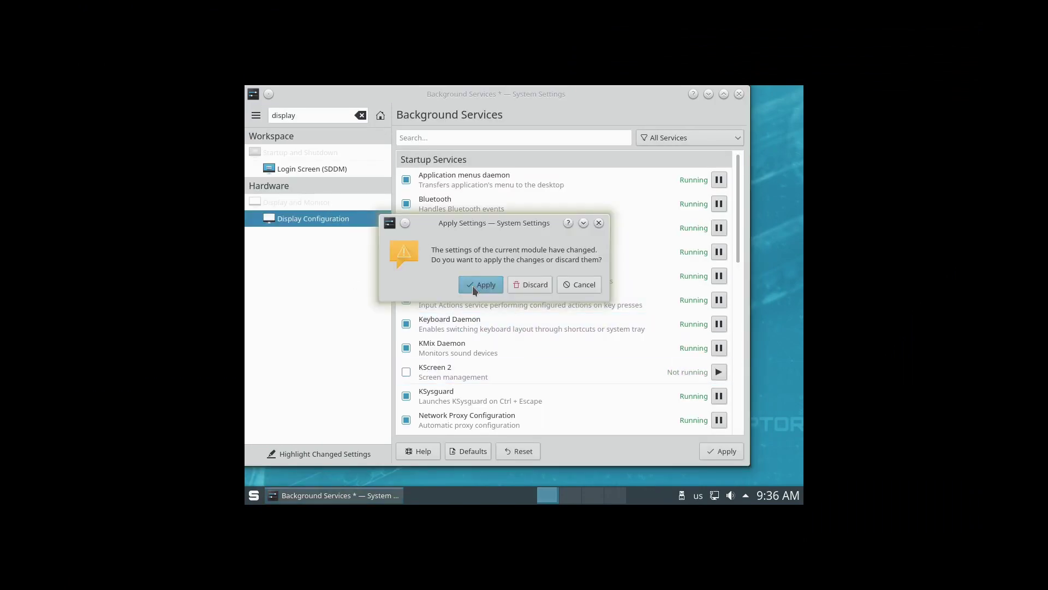
Step: Apply the pending change, set the resolution to 1680x1050 (16:10), apply it, and close System Settings
{"action": "left_click", "coordinate": [477, 284]}
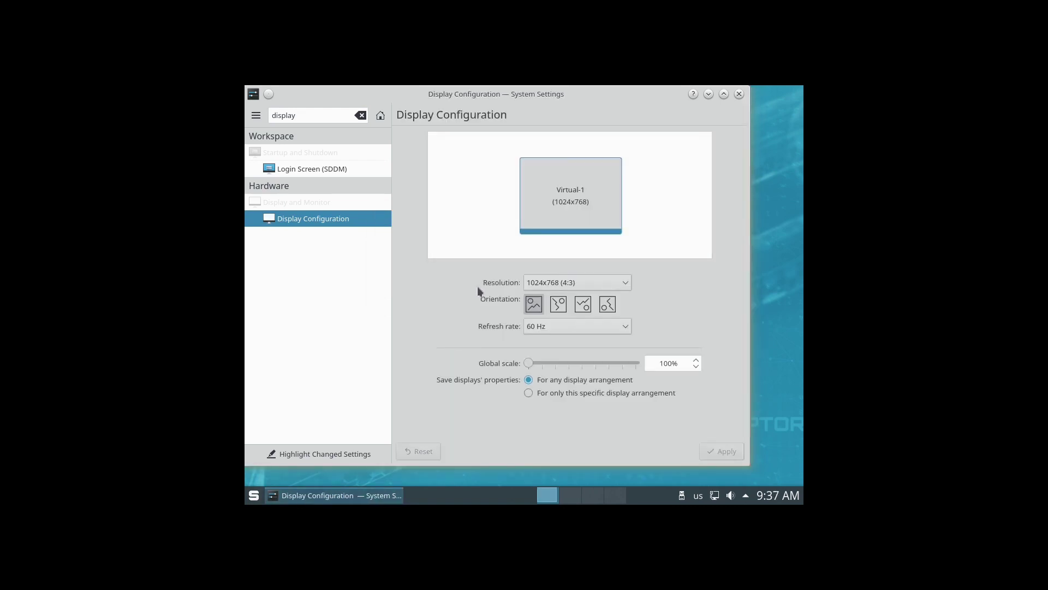
{"action": "left_click", "coordinate": [542, 284]}
{"action": "left_click", "coordinate": [566, 176]}
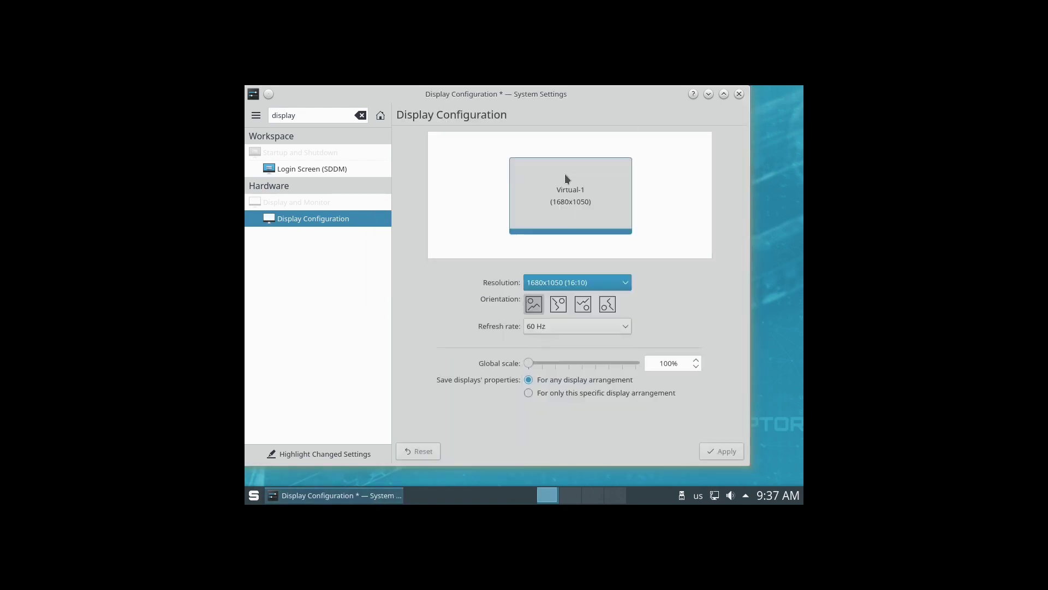
{"action": "left_click", "coordinate": [720, 452]}
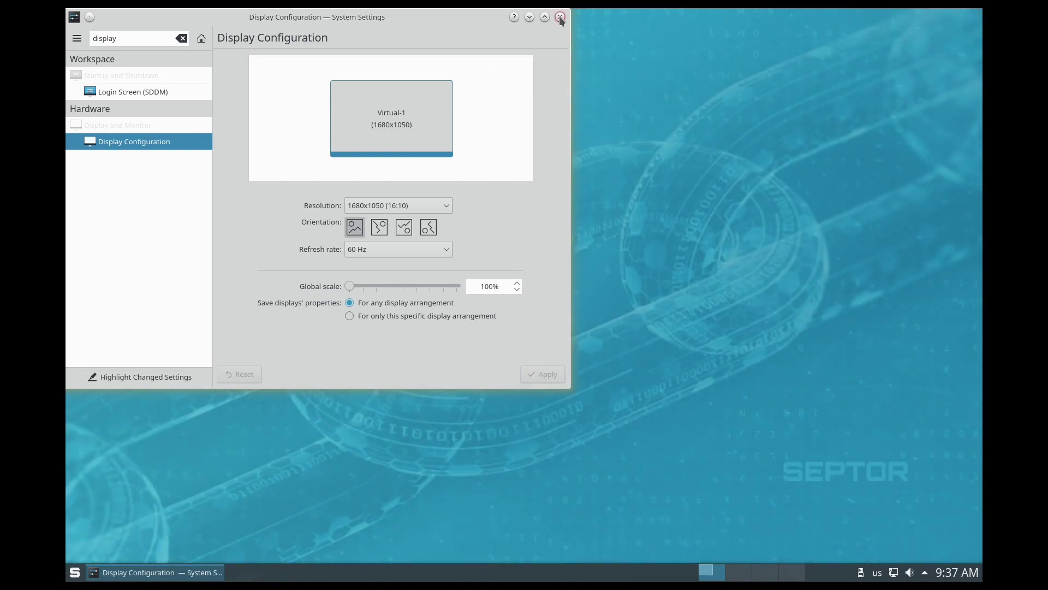
{"action": "left_click", "coordinate": [560, 17]}
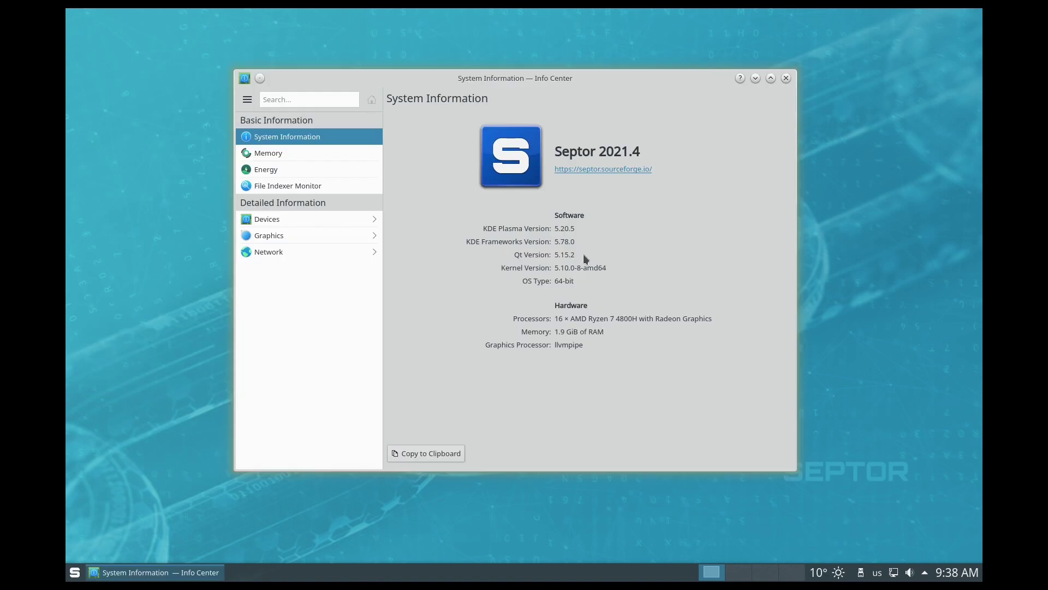
Step: In Device Viewer, expand Storage Drives and Hard Disk Drive to show vda1, then move System Monitor right
{"action": "left_click", "coordinate": [297, 224]}
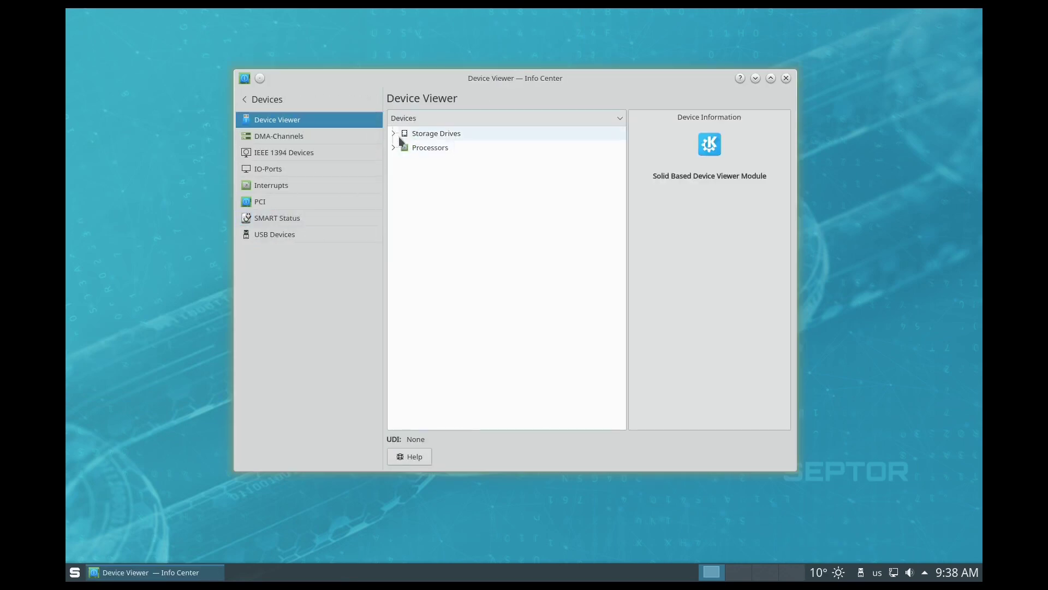
{"action": "left_click", "coordinate": [393, 133]}
{"action": "left_click", "coordinate": [404, 160]}
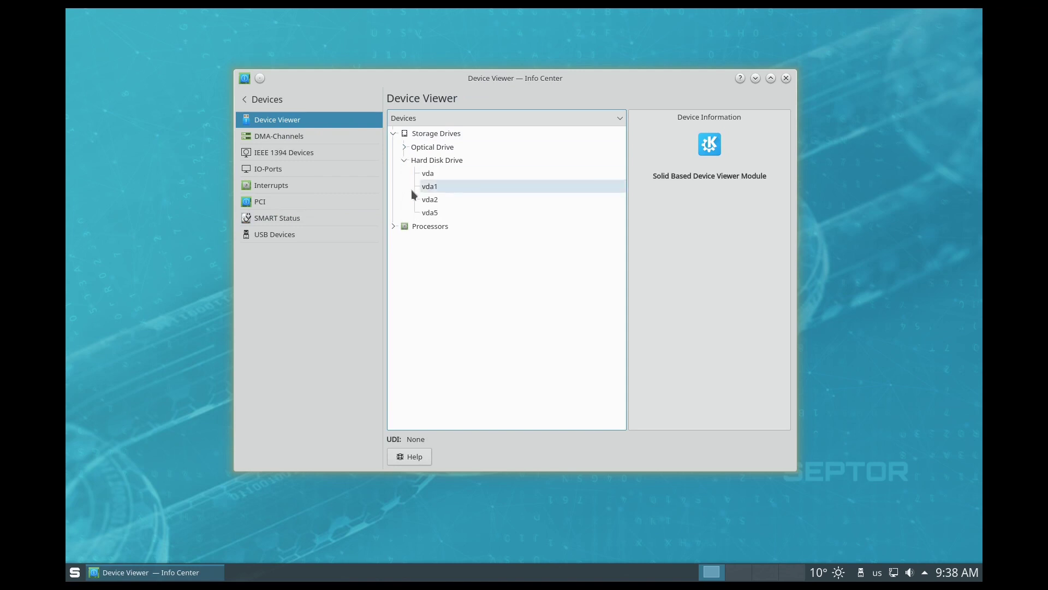
{"action": "left_click", "coordinate": [430, 188]}
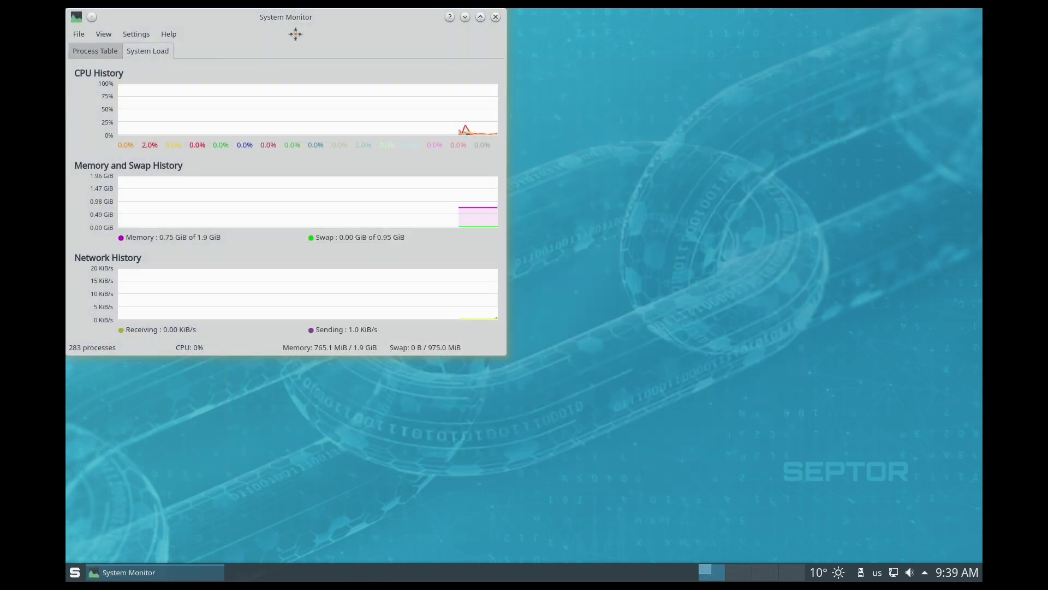
{"action": "left_click_drag", "start_coordinate": [295, 32], "coordinate": [741, 20]}
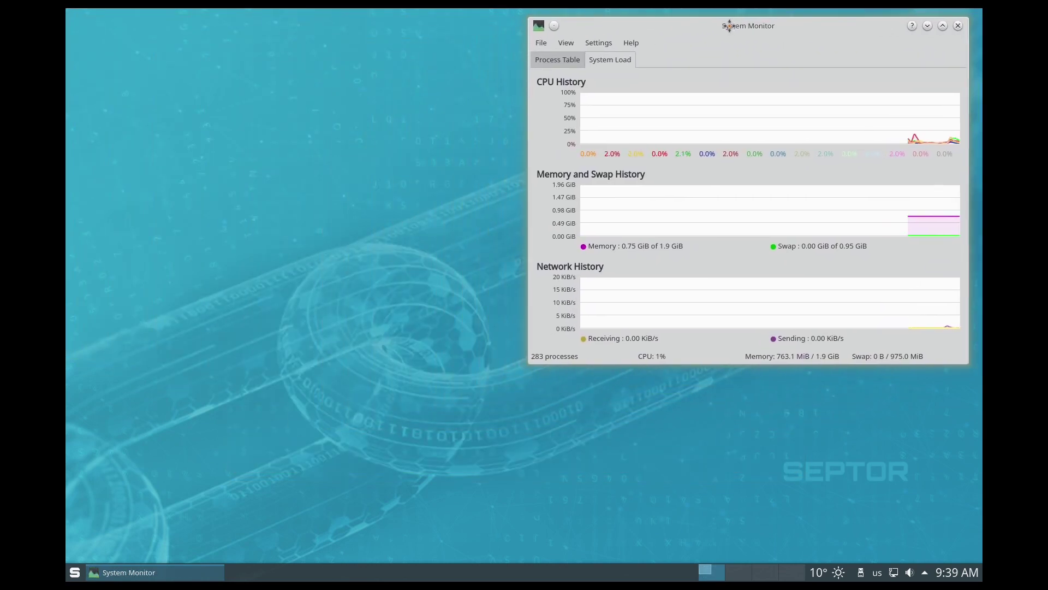
Step: Launch KSystemLog from the 'ksys' launcher search and authenticate with the root password
{"action": "left_click", "coordinate": [79, 572]}
{"action": "type", "text": "ks"}
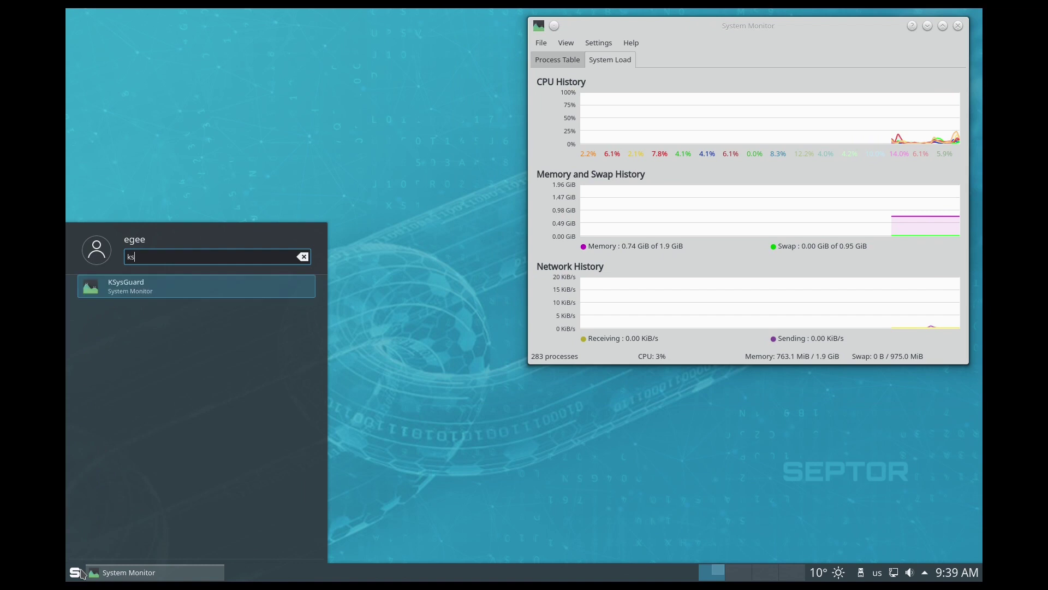
{"action": "type", "text": "ys"}
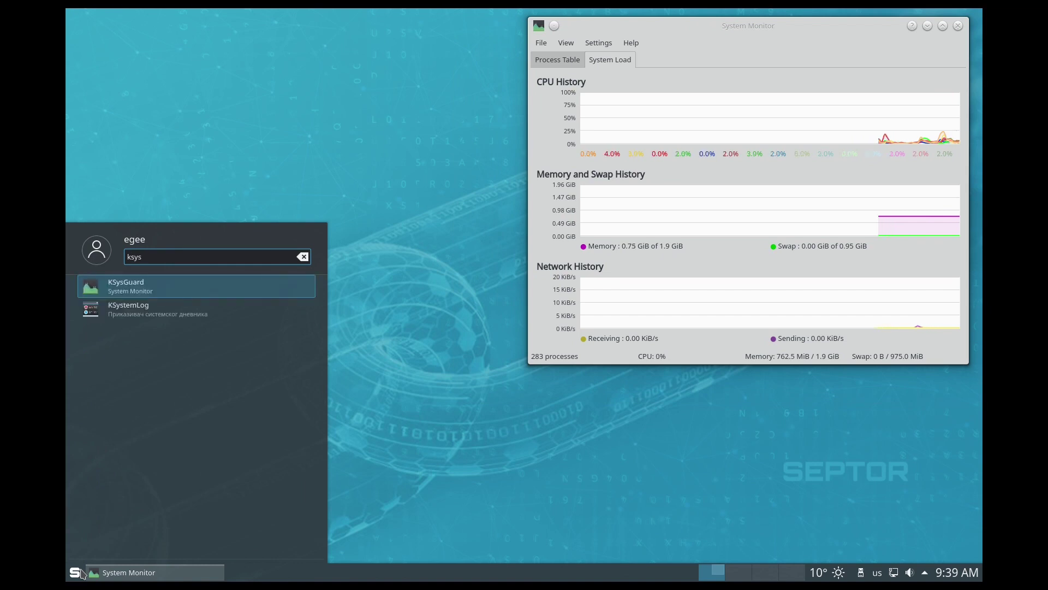
{"action": "left_click", "coordinate": [185, 324]}
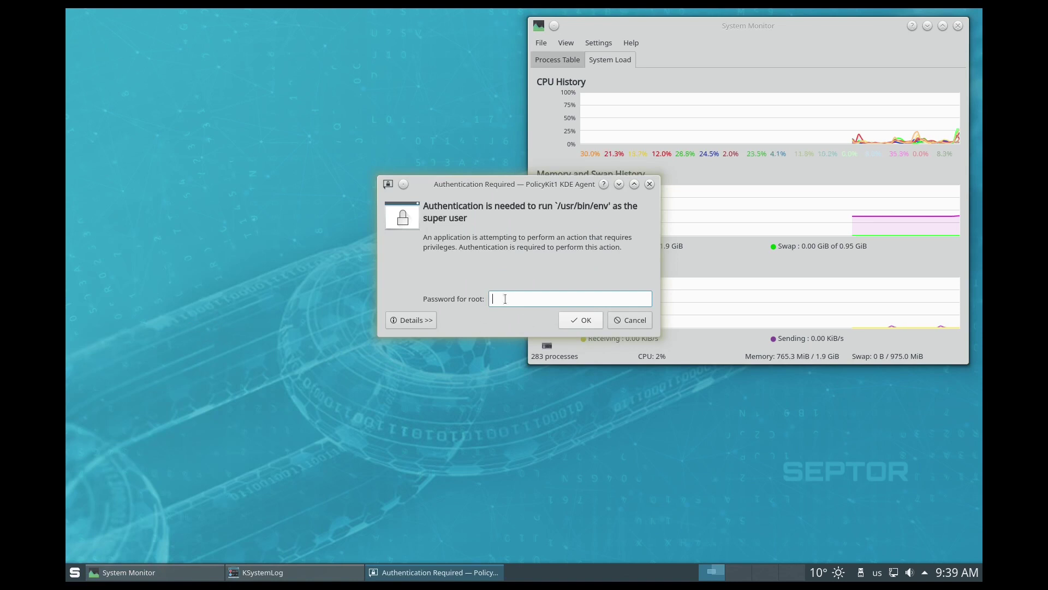
{"action": "type", "text": "*******"}
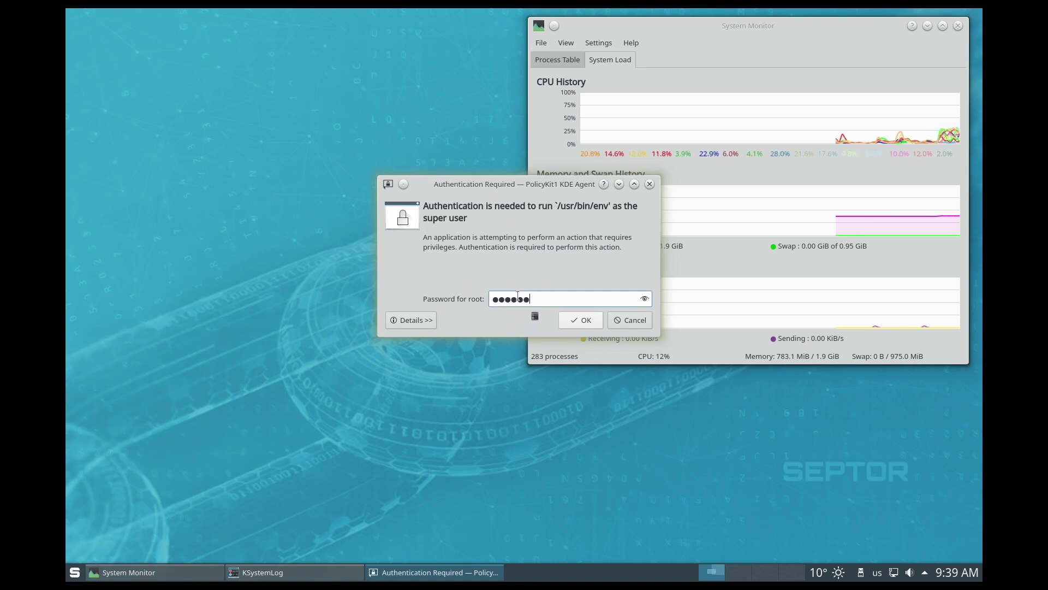
{"action": "key", "text": "BackSpace"}
{"action": "key", "text": "BackSpace"}
{"action": "key", "text": "BackSpace"}
{"action": "key", "text": "BackSpace"}
{"action": "key", "text": "BackSpace"}
{"action": "key", "text": "BackSpace"}
{"action": "key", "text": "BackSpace"}
{"action": "type", "text": "*******"}
{"action": "key", "text": "Return"}
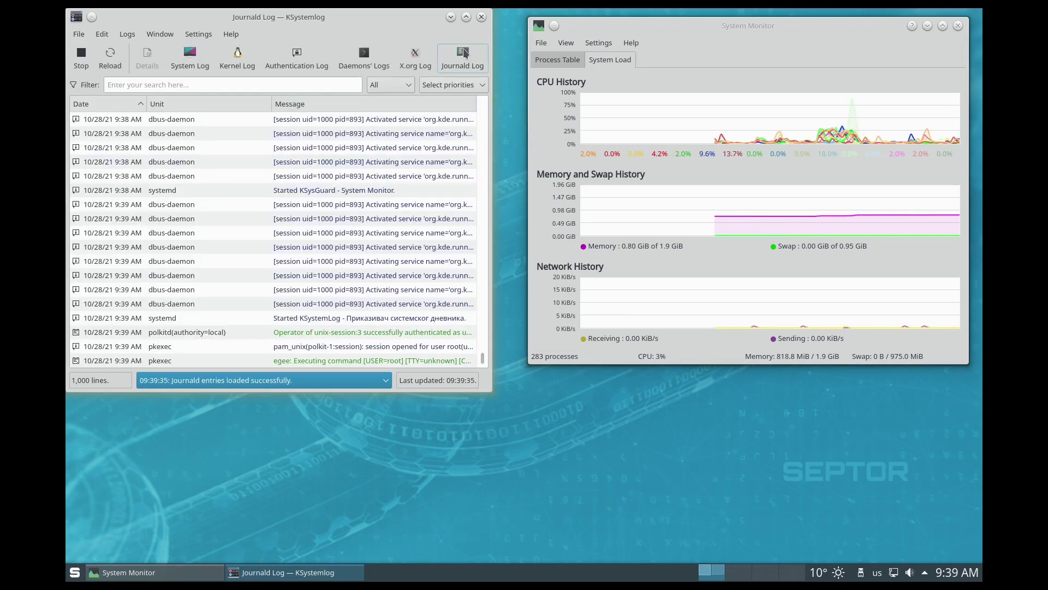
Step: Check the status message history, select the Started KSystemLog entry, and widen the log window
{"action": "left_click", "coordinate": [345, 380]}
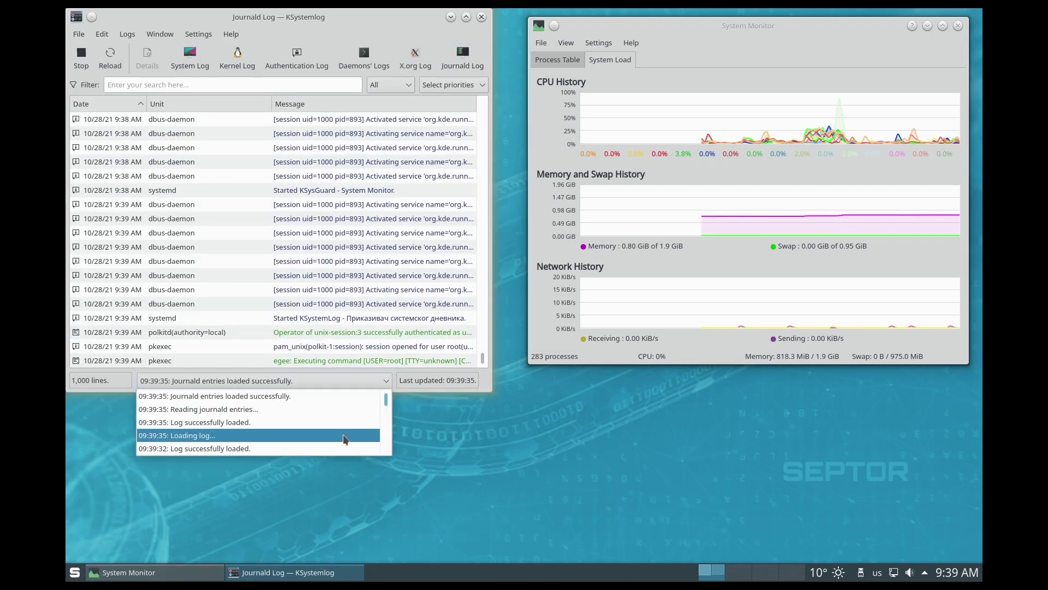
{"action": "left_click", "coordinate": [338, 396]}
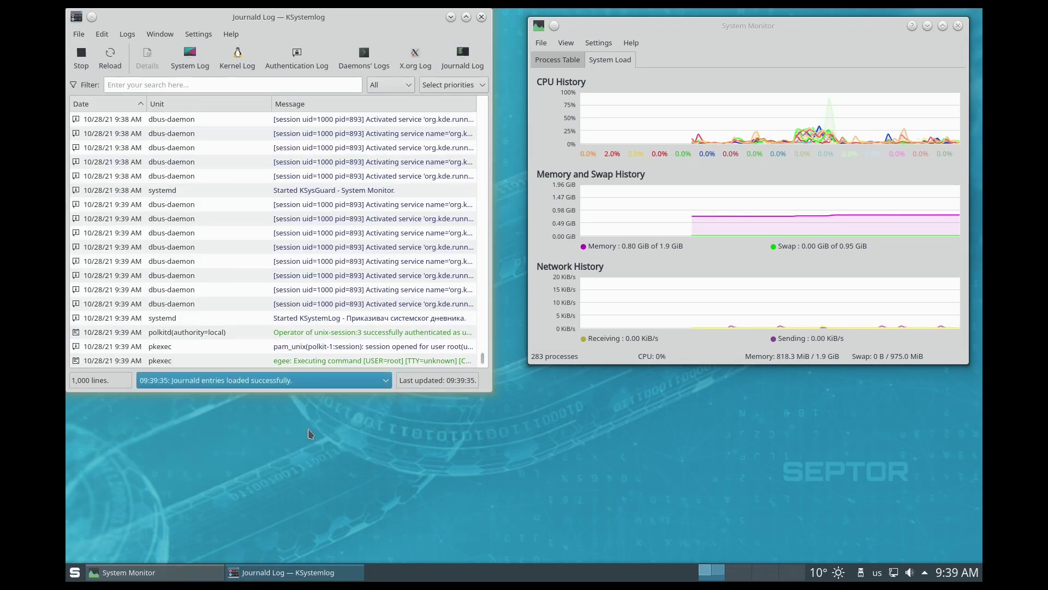
{"action": "left_click", "coordinate": [332, 319]}
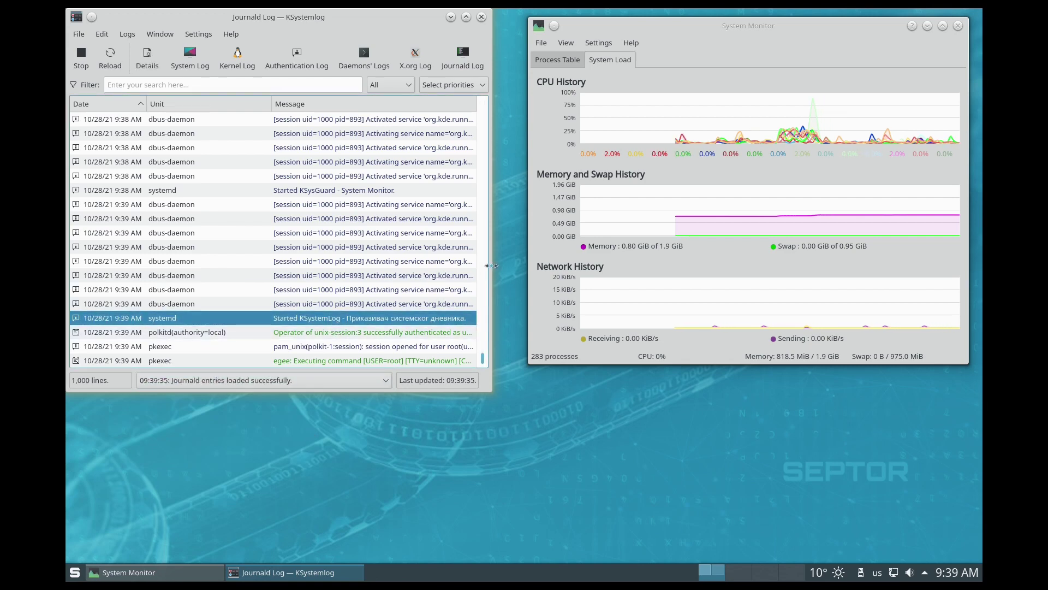
{"action": "left_click_drag", "start_coordinate": [491, 265], "coordinate": [572, 265]}
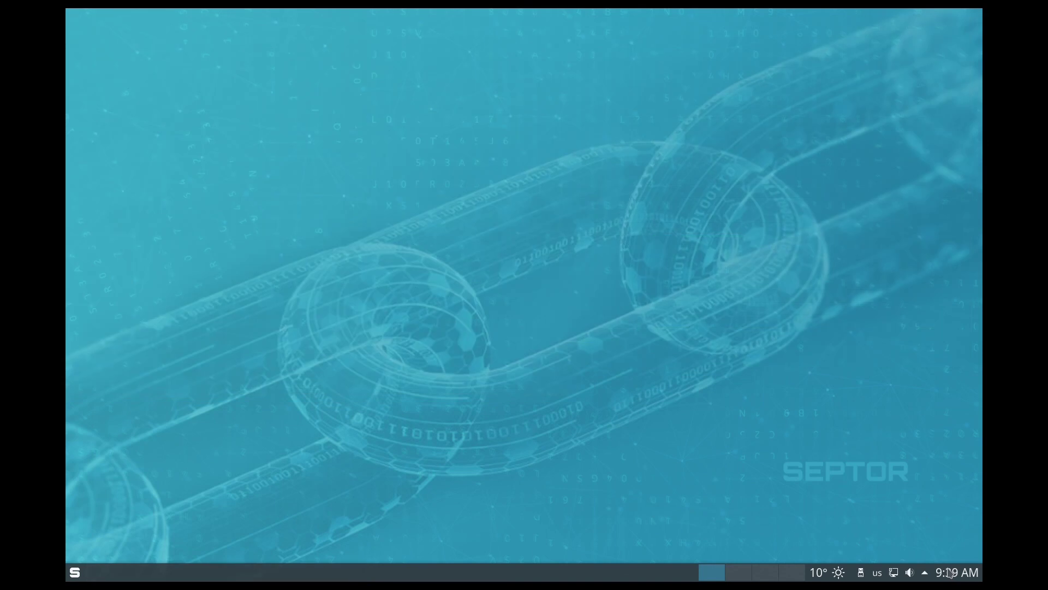
Step: Check the calendar, hidden tray items and New York weather, switch desktops and back, then dismiss the popup
{"action": "left_click", "coordinate": [954, 572]}
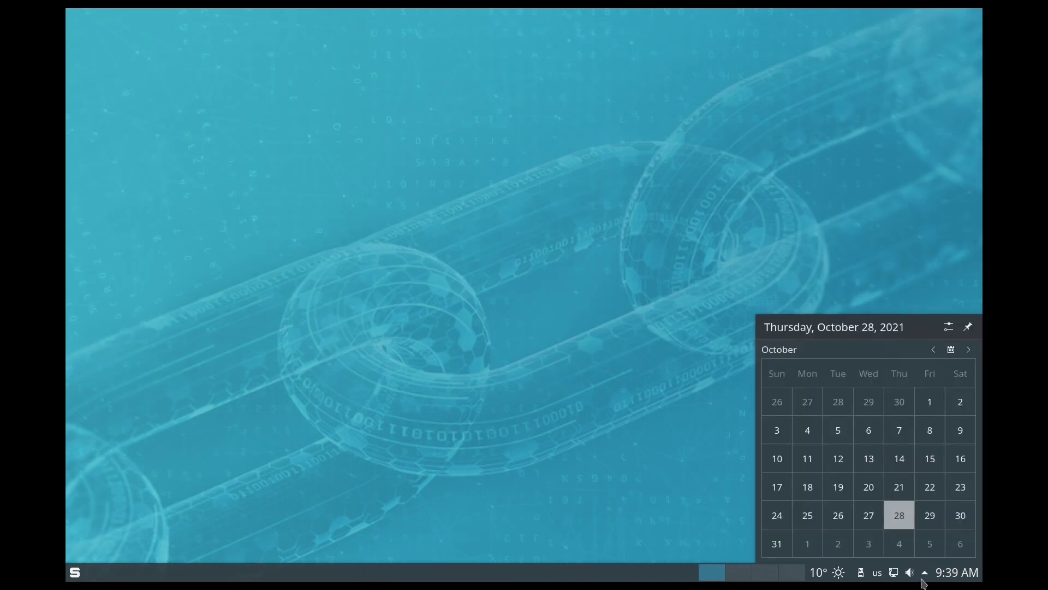
{"action": "left_click", "coordinate": [925, 573]}
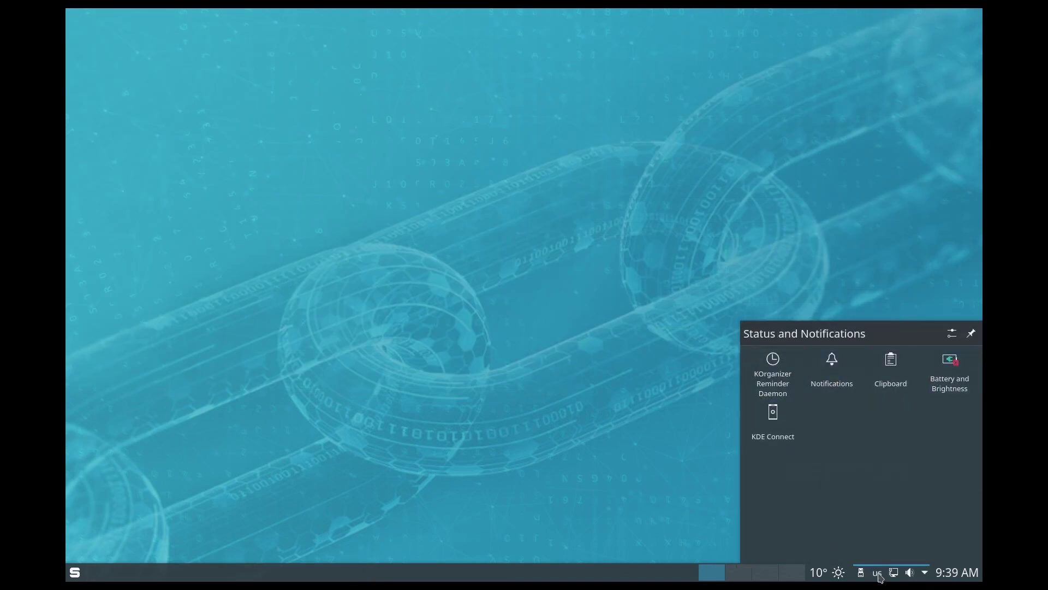
{"action": "left_click", "coordinate": [841, 575]}
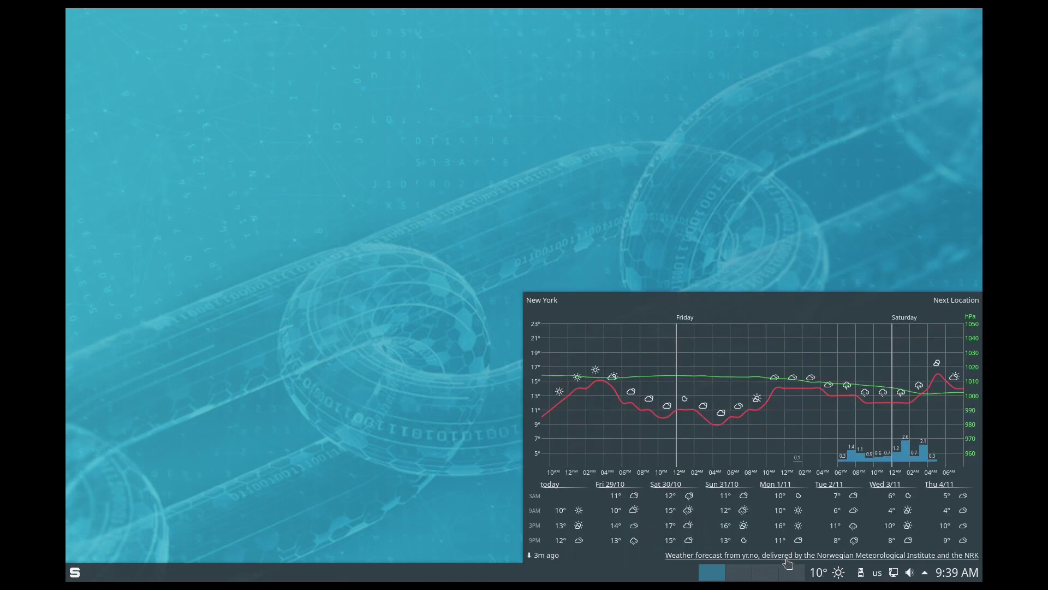
{"action": "left_click", "coordinate": [778, 574]}
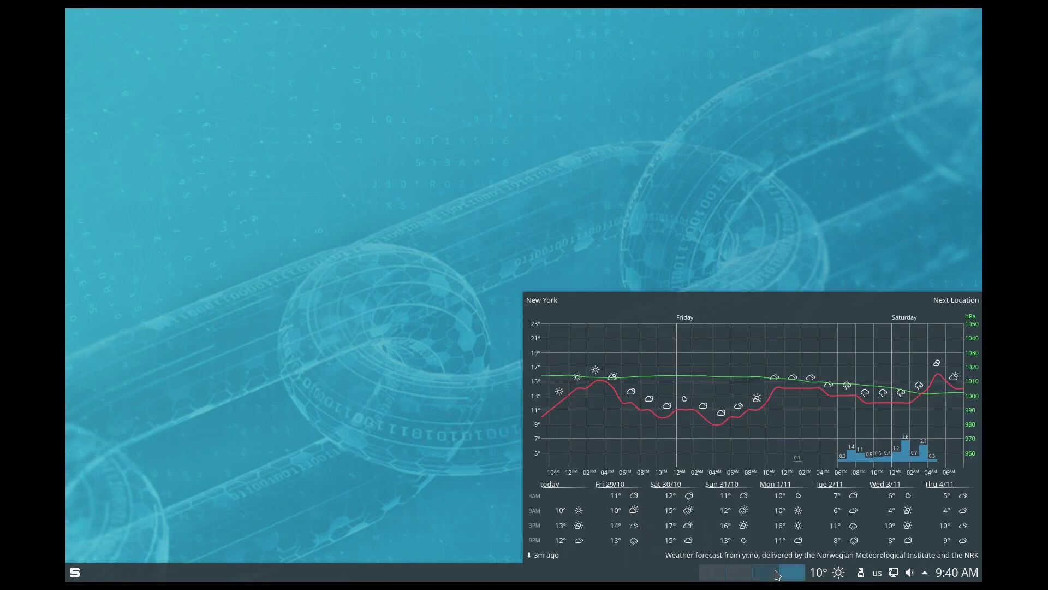
{"action": "left_click", "coordinate": [714, 578]}
{"action": "left_click", "coordinate": [326, 415]}
Step: Launch root Dolphin, enlarge and centre it, start regular Dolphin, then close the root window
{"action": "left_click", "coordinate": [75, 572]}
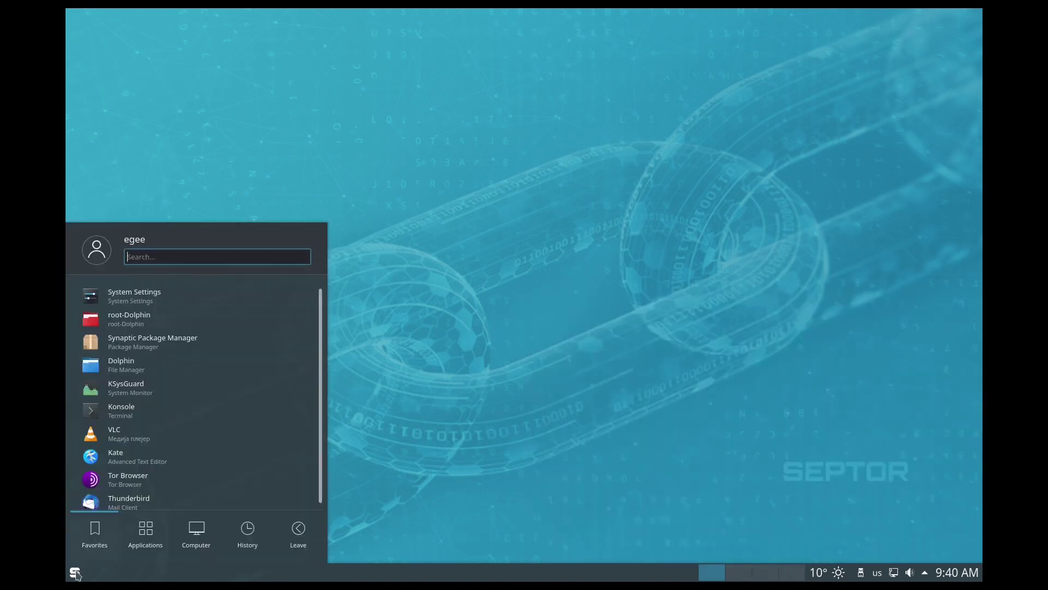
{"action": "left_click", "coordinate": [154, 326]}
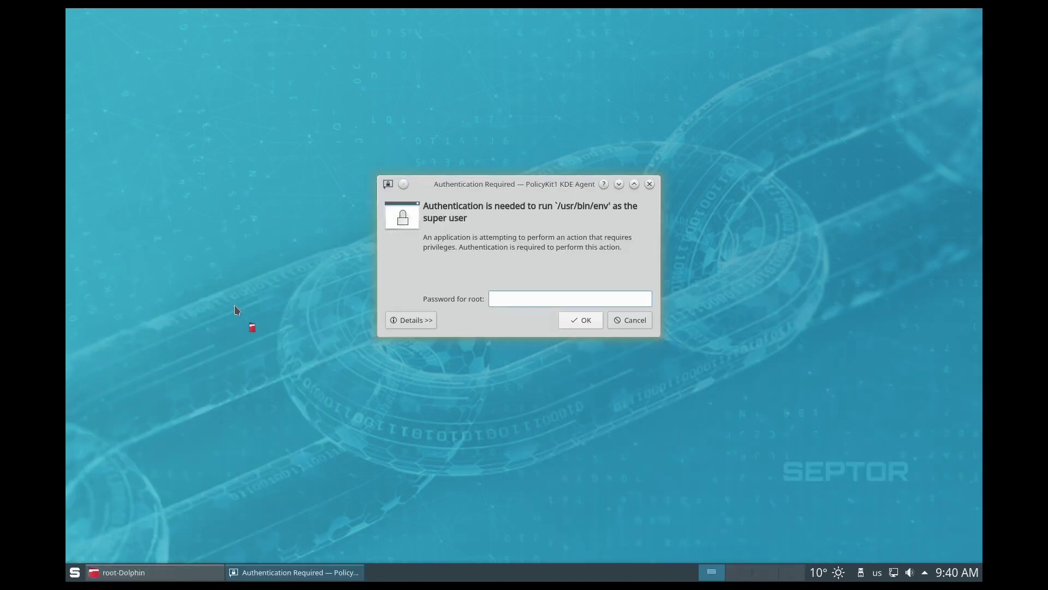
{"action": "key", "text": "Return"}
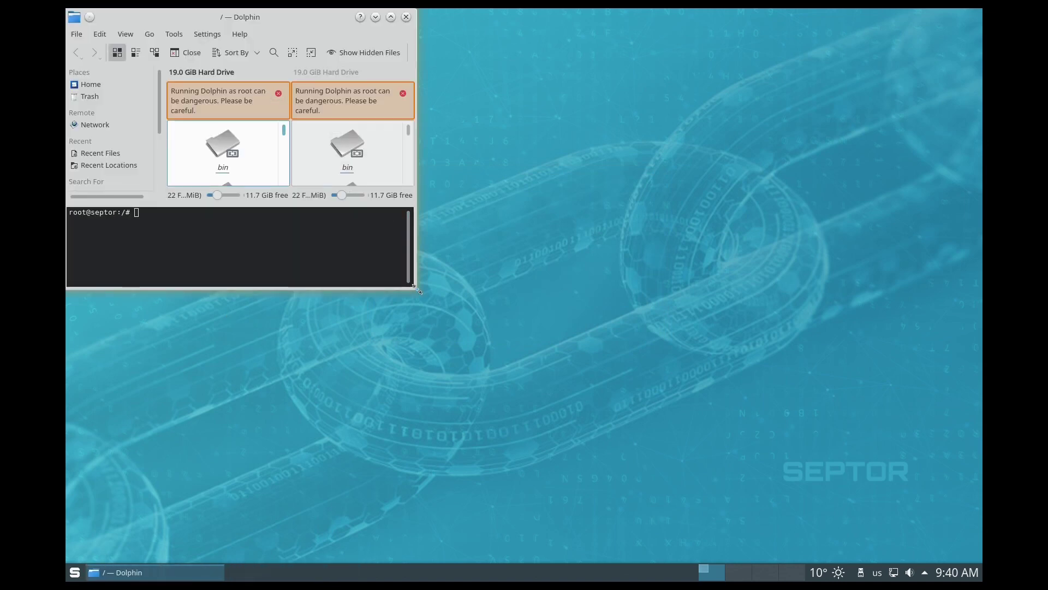
{"action": "left_click_drag", "start_coordinate": [420, 296], "coordinate": [748, 491]}
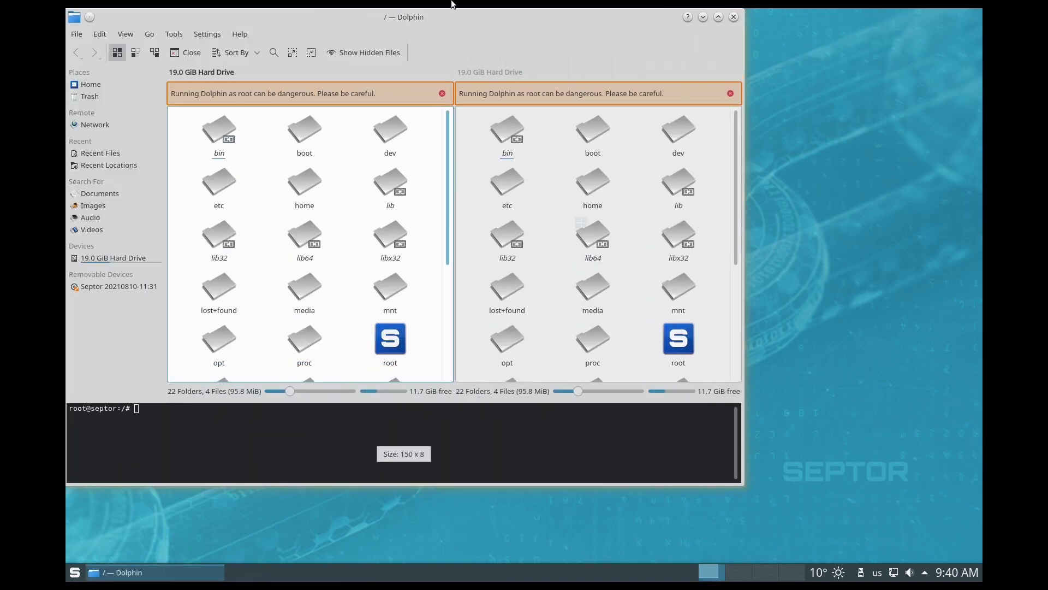
{"action": "left_click_drag", "start_coordinate": [493, 27], "coordinate": [613, 58]}
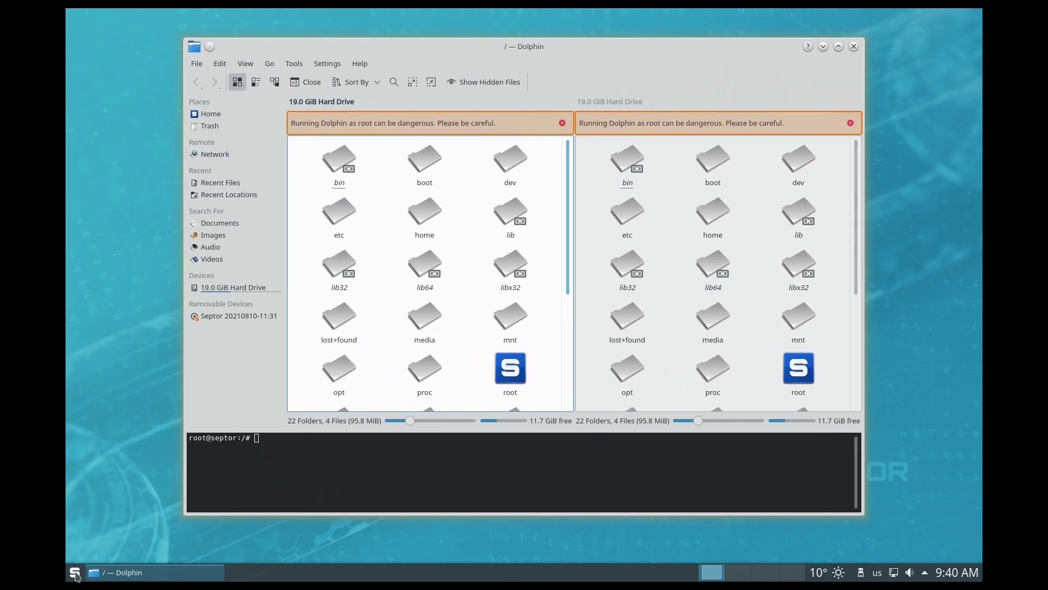
{"action": "left_click", "coordinate": [74, 572]}
{"action": "left_click", "coordinate": [138, 362]}
{"action": "left_click", "coordinate": [854, 47]}
Step: Move and close the home Dolphin window, minimize Konsole, and bring up the desktop context menu
{"action": "left_click_drag", "start_coordinate": [251, 289], "coordinate": [579, 107]}
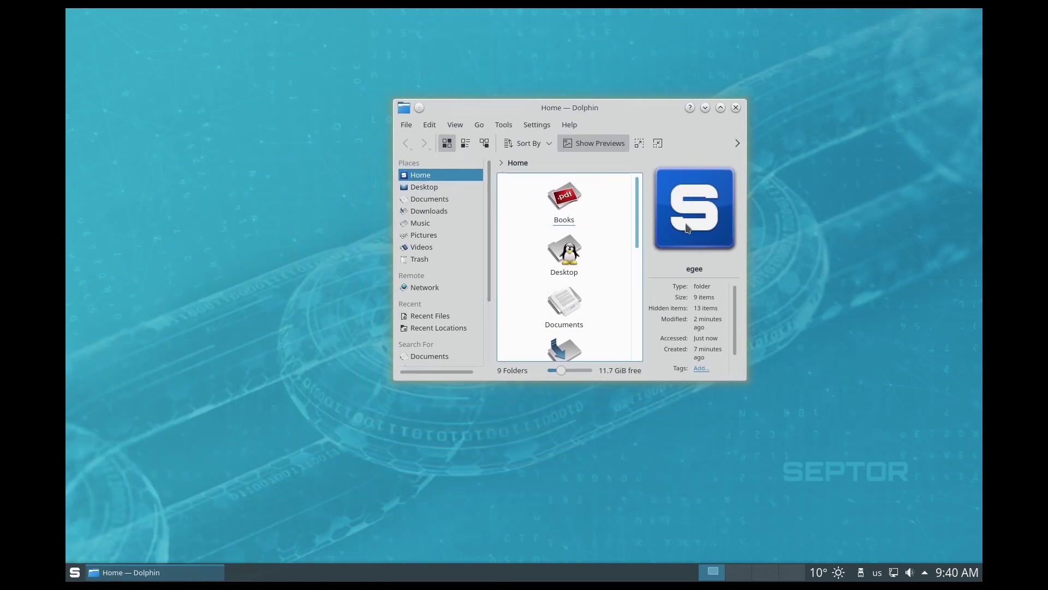
{"action": "mouse_move", "coordinate": [636, 195]}
{"action": "left_mouse_down"}
{"action": "mouse_move", "coordinate": [641, 329]}
{"action": "mouse_move", "coordinate": [627, 187]}
{"action": "left_mouse_up"}
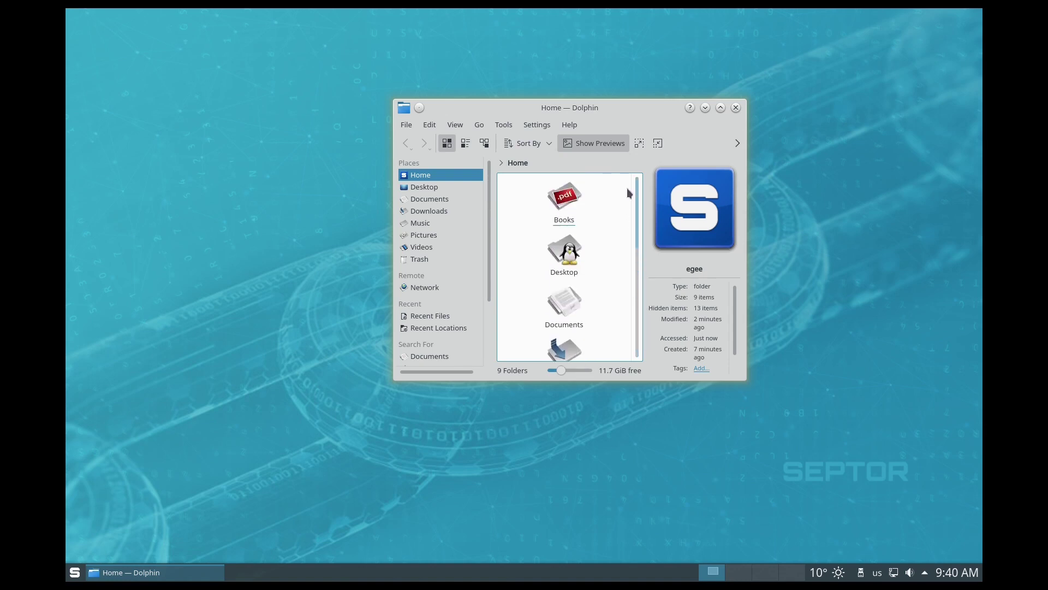
{"action": "left_click", "coordinate": [736, 108]}
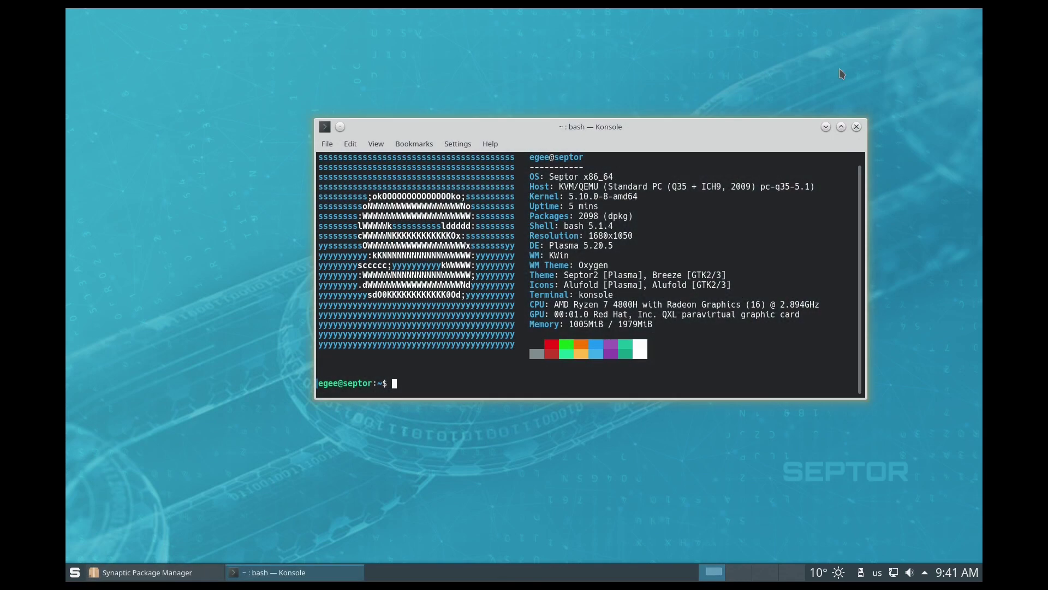
{"action": "left_click", "coordinate": [826, 127]}
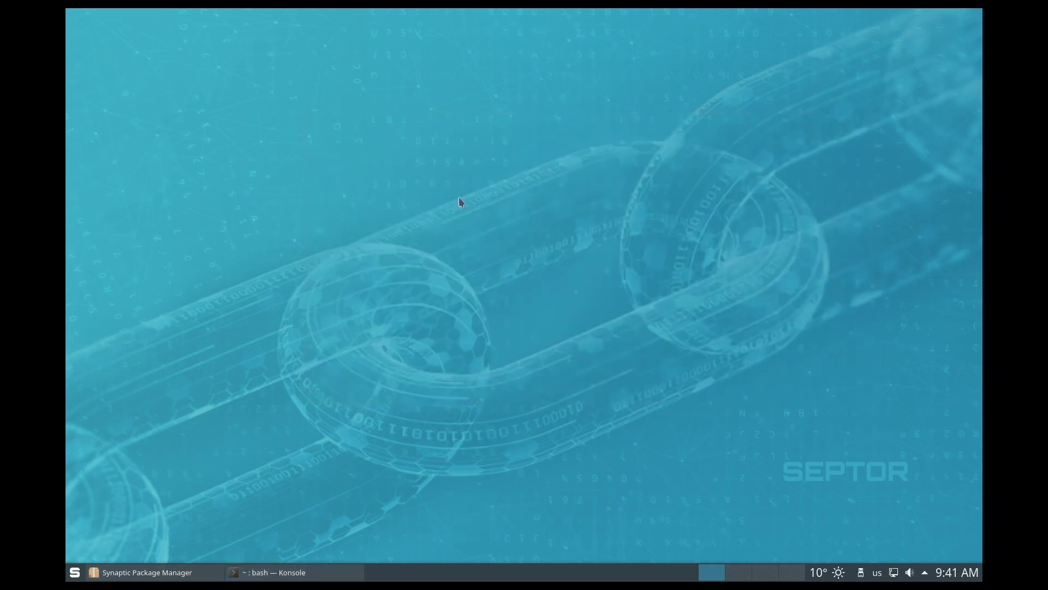
{"action": "right_click", "coordinate": [449, 186]}
Step: Enlarge the Desktop Settings window and apply the Homeworld wallpaper
{"action": "left_click", "coordinate": [506, 192]}
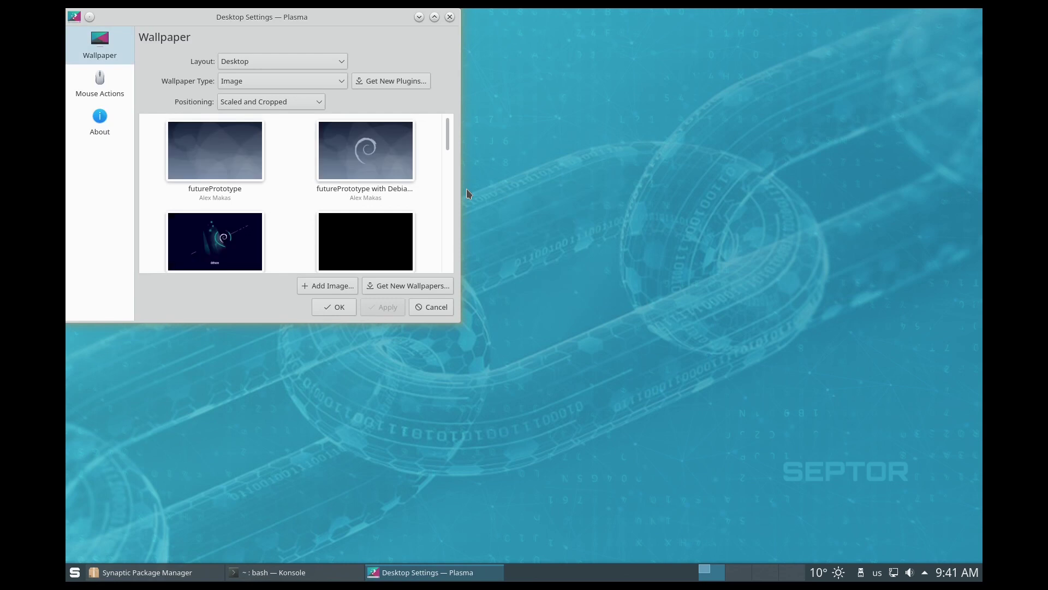
{"action": "left_click_drag", "start_coordinate": [460, 324], "coordinate": [580, 502]}
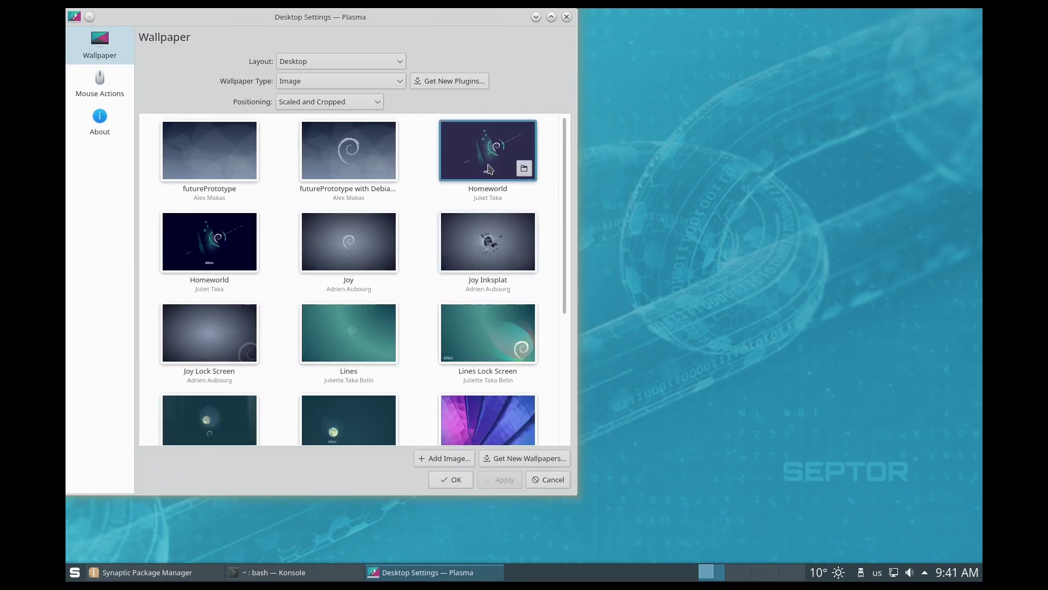
{"action": "left_click", "coordinate": [487, 168]}
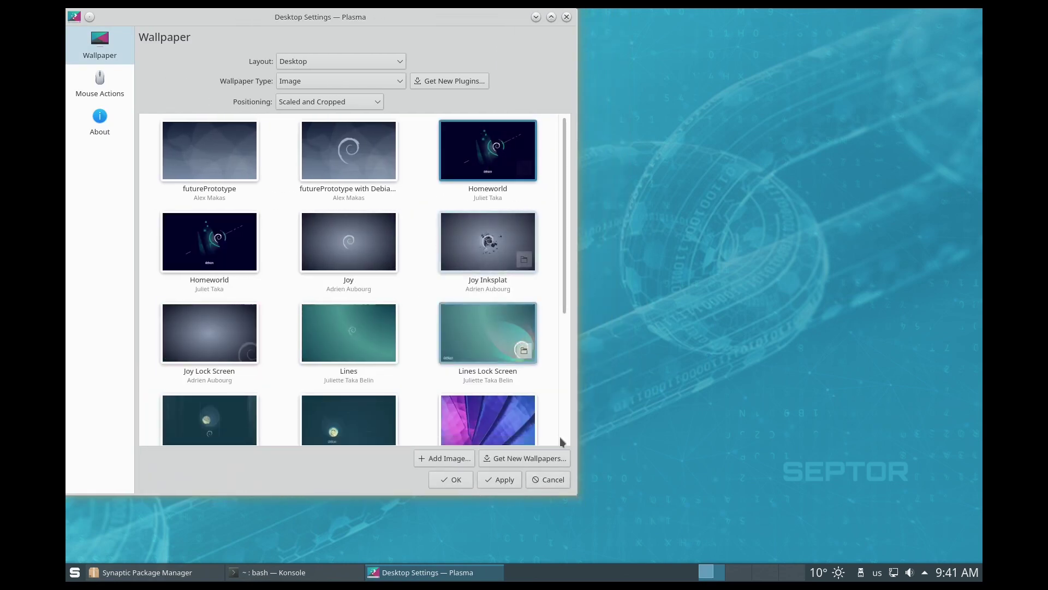
{"action": "left_click", "coordinate": [485, 484]}
Step: Switch the wallpaper to Space Fun and hide the settings to view it
{"action": "scroll", "coordinate": [472, 242], "scroll_direction": "down", "scroll_amount": 3}
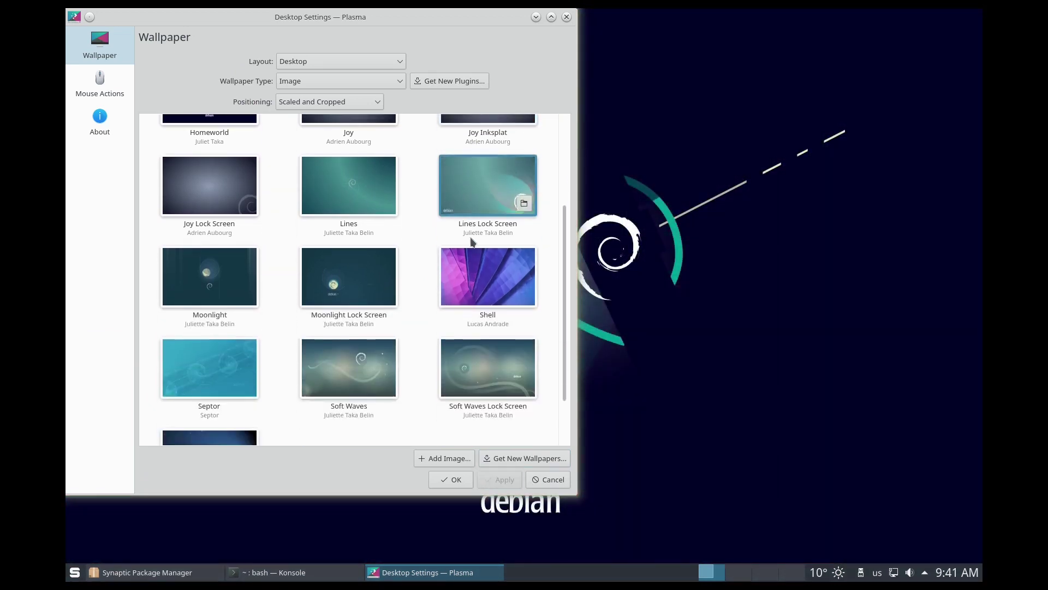
{"action": "scroll", "coordinate": [472, 242], "scroll_direction": "down", "scroll_amount": 1}
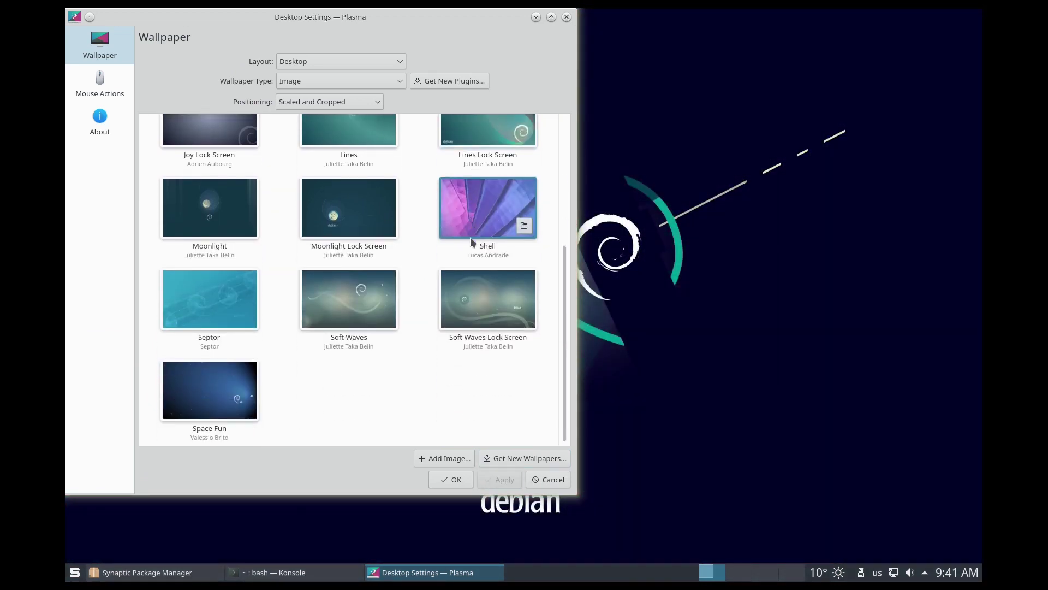
{"action": "left_click", "coordinate": [187, 395]}
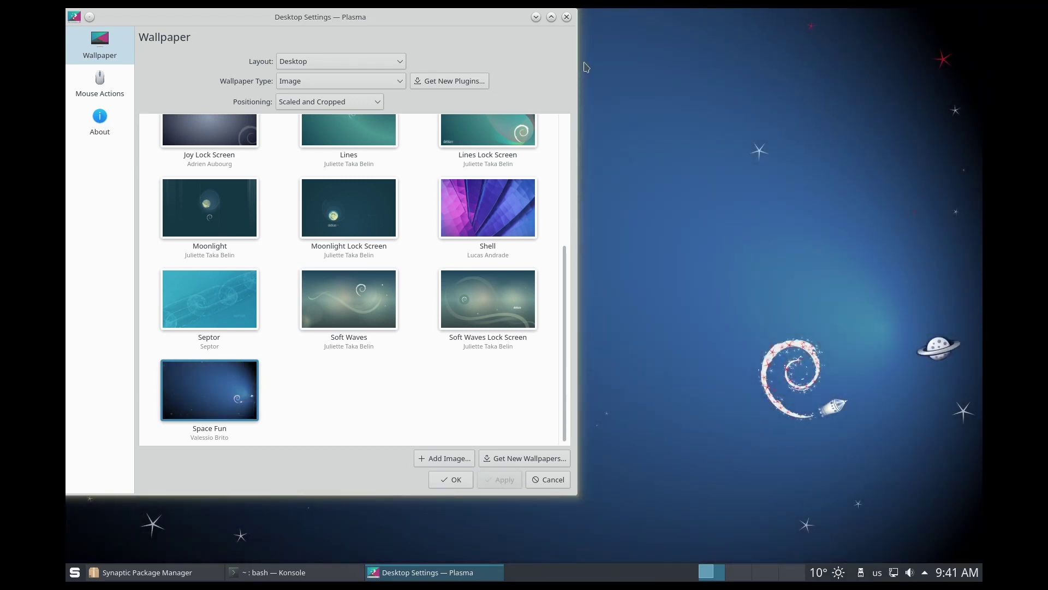
{"action": "left_click", "coordinate": [535, 20]}
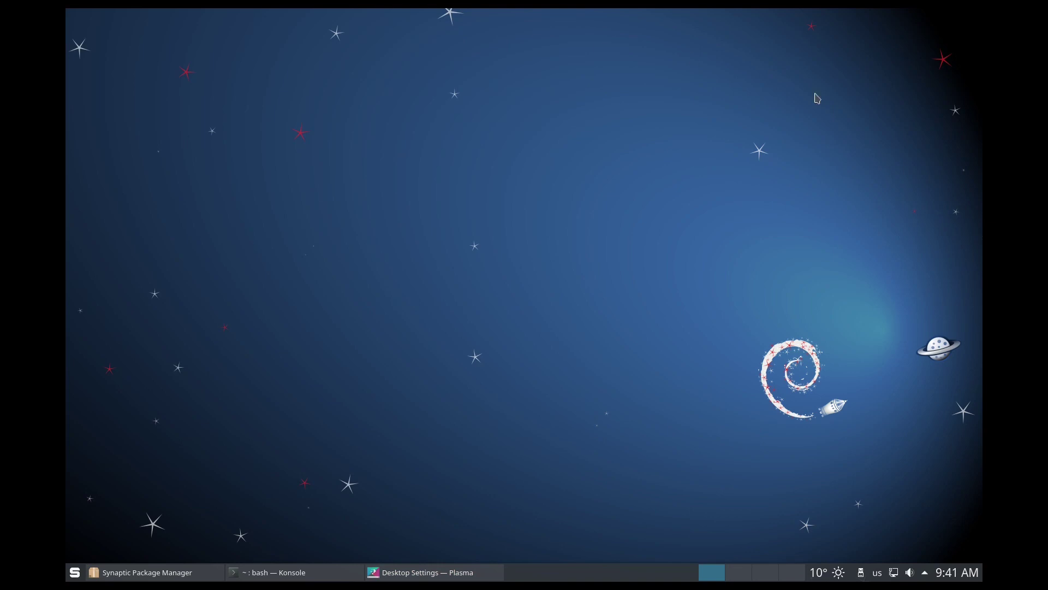
Step: Restore the Septor wallpaper, browse its image folder, then close the settings
{"action": "left_click", "coordinate": [429, 572]}
{"action": "left_click", "coordinate": [182, 302]}
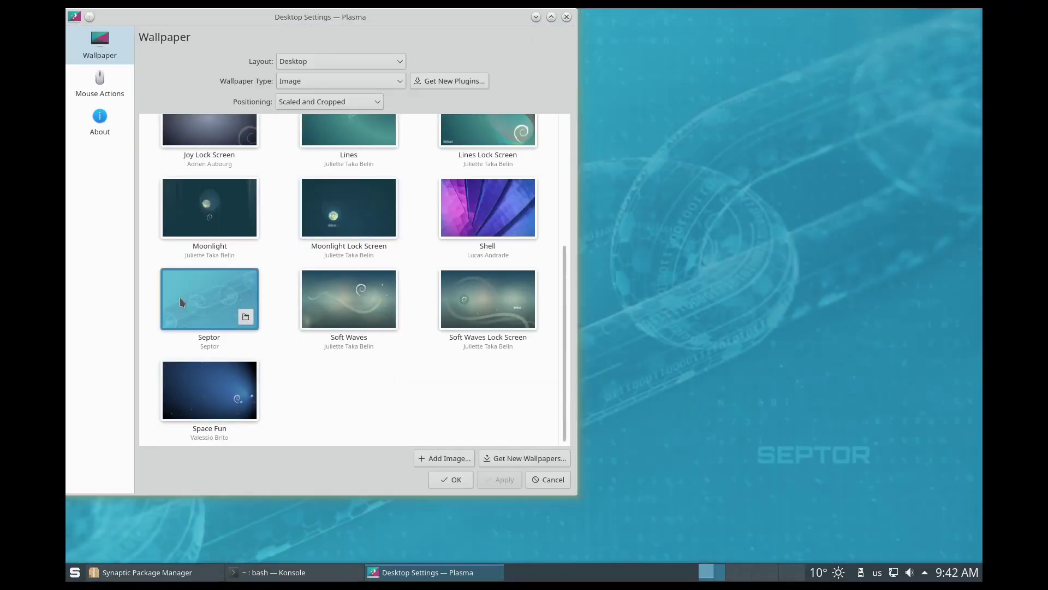
{"action": "left_click", "coordinate": [245, 317]}
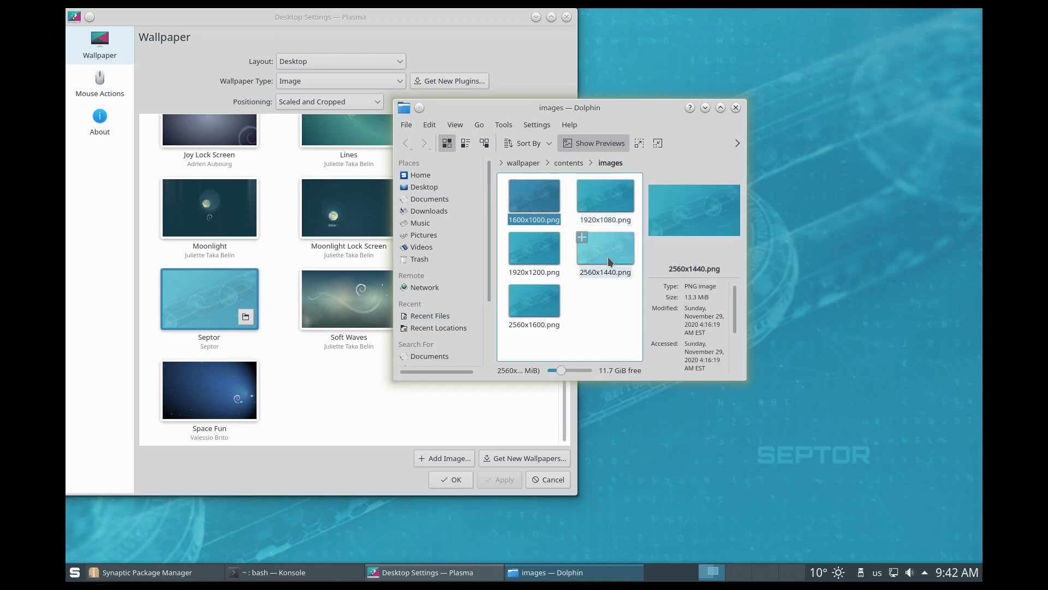
{"action": "right_click", "coordinate": [604, 208]}
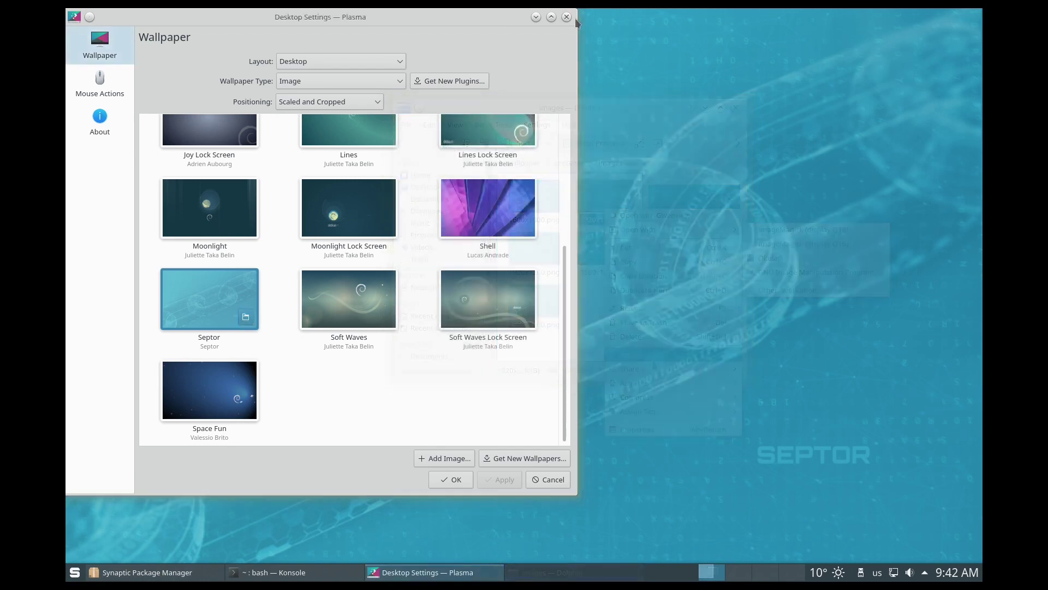
{"action": "left_click", "coordinate": [566, 17]}
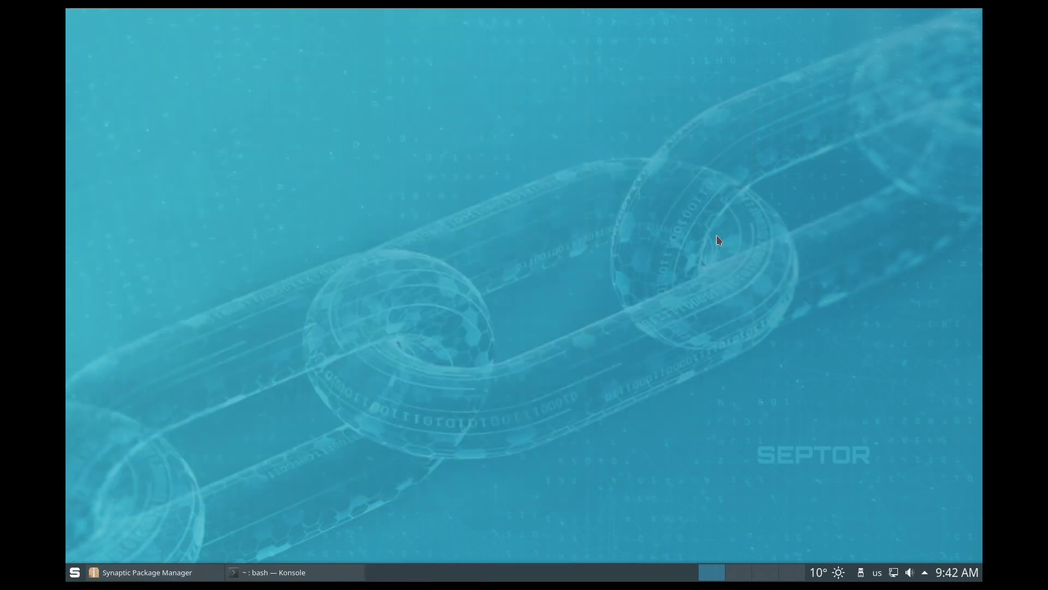
{"action": "key", "text": "super"}
Step: Launch System Settings from a launcher search for 'se' and open Global Theme
{"action": "type", "text": "sett"}
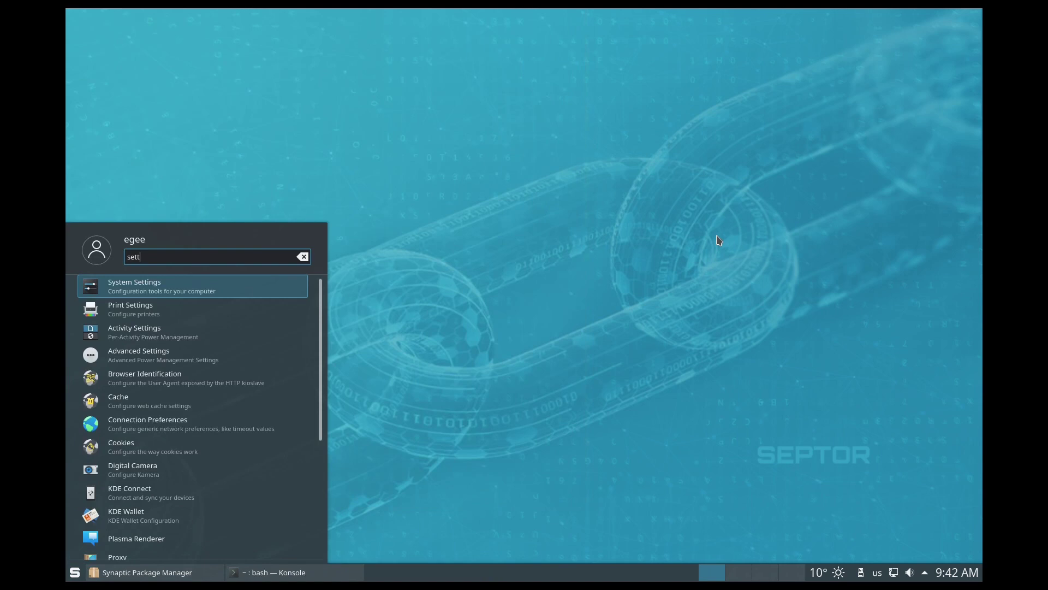
{"action": "key", "text": "Return"}
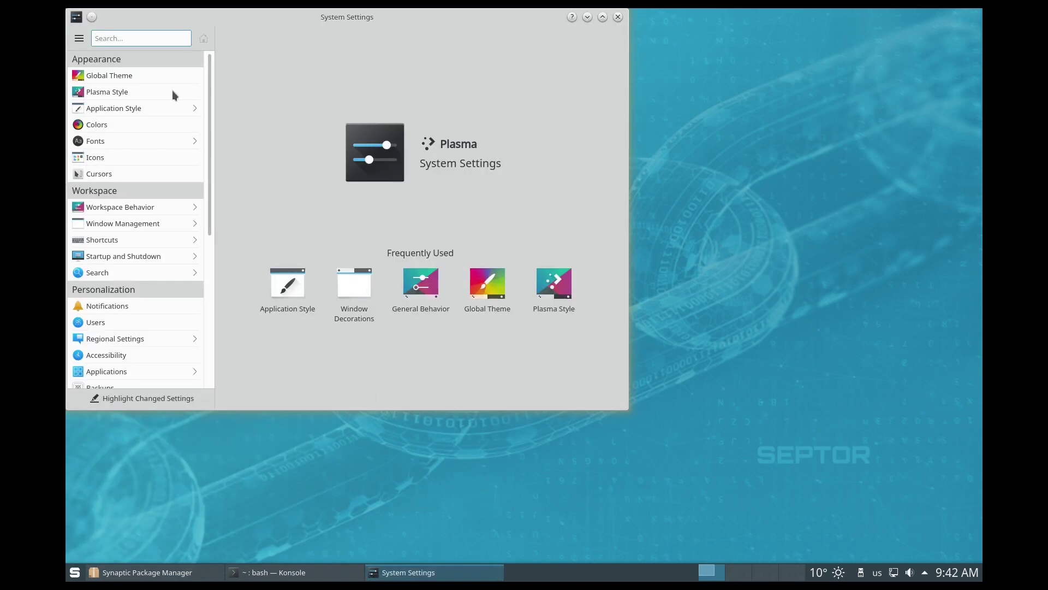
{"action": "left_click", "coordinate": [146, 76]}
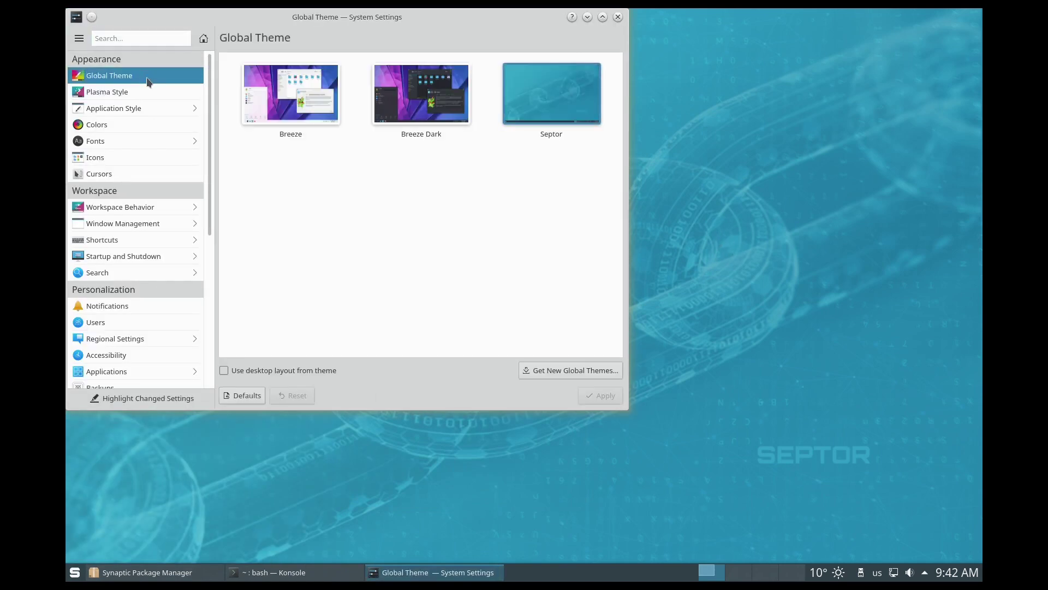
Step: Open the file manager at the top right, showing the home folder
{"action": "left_click", "coordinate": [75, 572]}
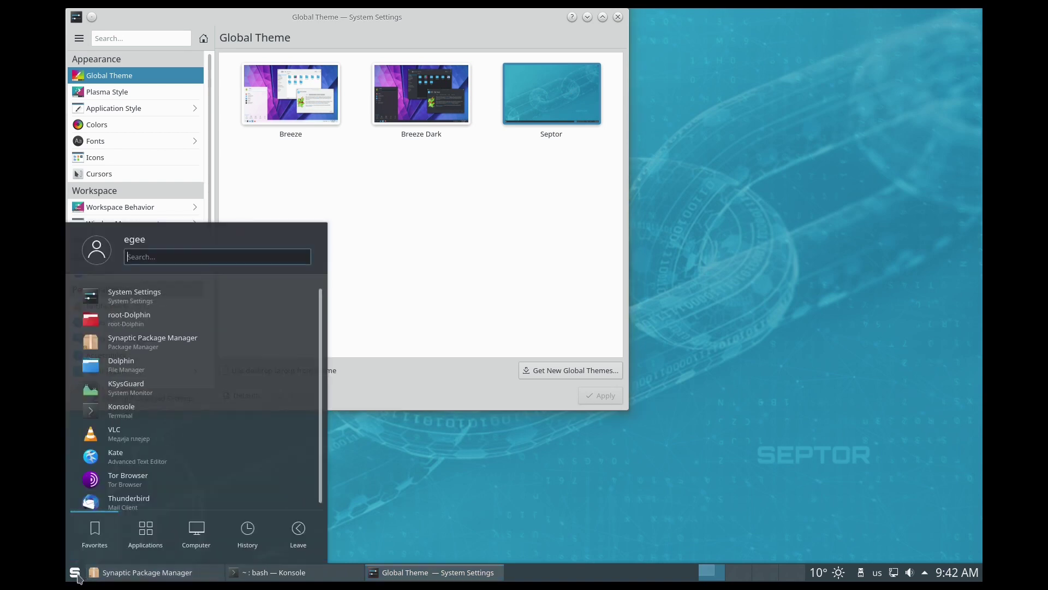
{"action": "left_click", "coordinate": [109, 367]}
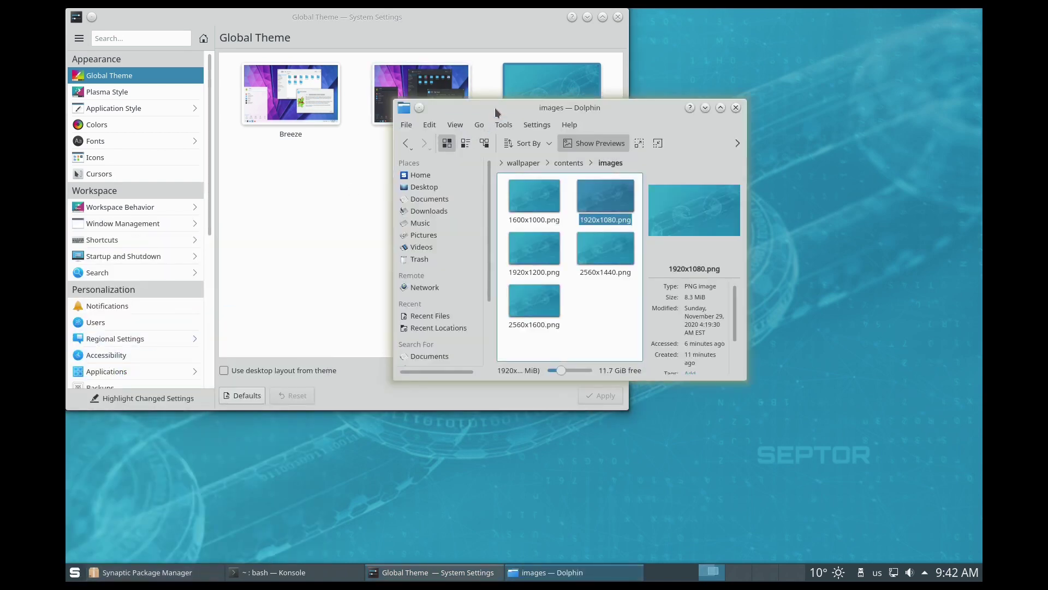
{"action": "left_click_drag", "start_coordinate": [495, 107], "coordinate": [694, 29]}
{"action": "left_click", "coordinate": [622, 100]}
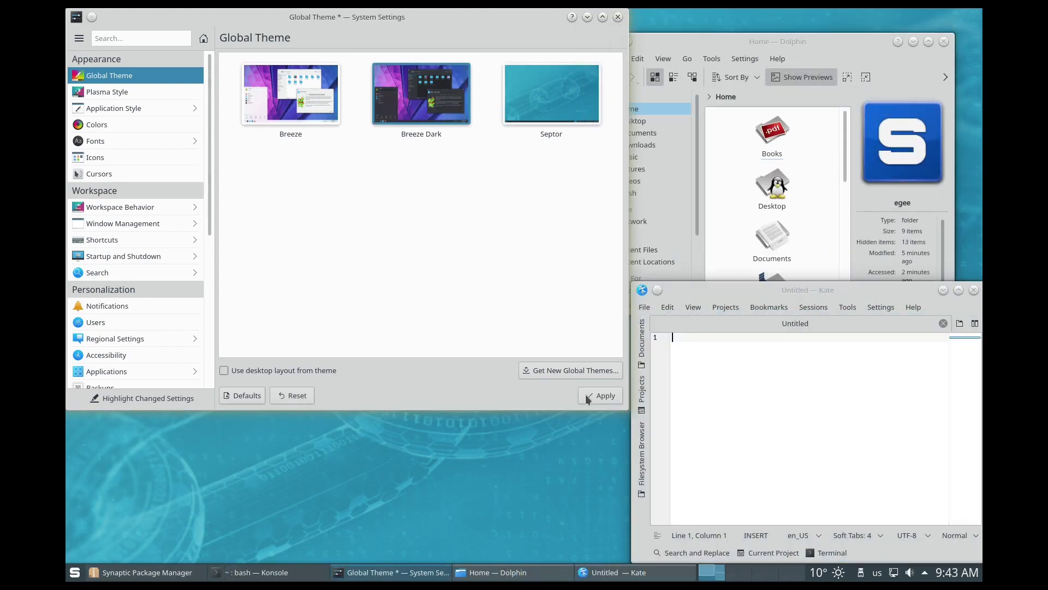
Step: Apply Breeze Dark, then the light Breeze global theme, and select four home folders
{"action": "left_click", "coordinate": [587, 395]}
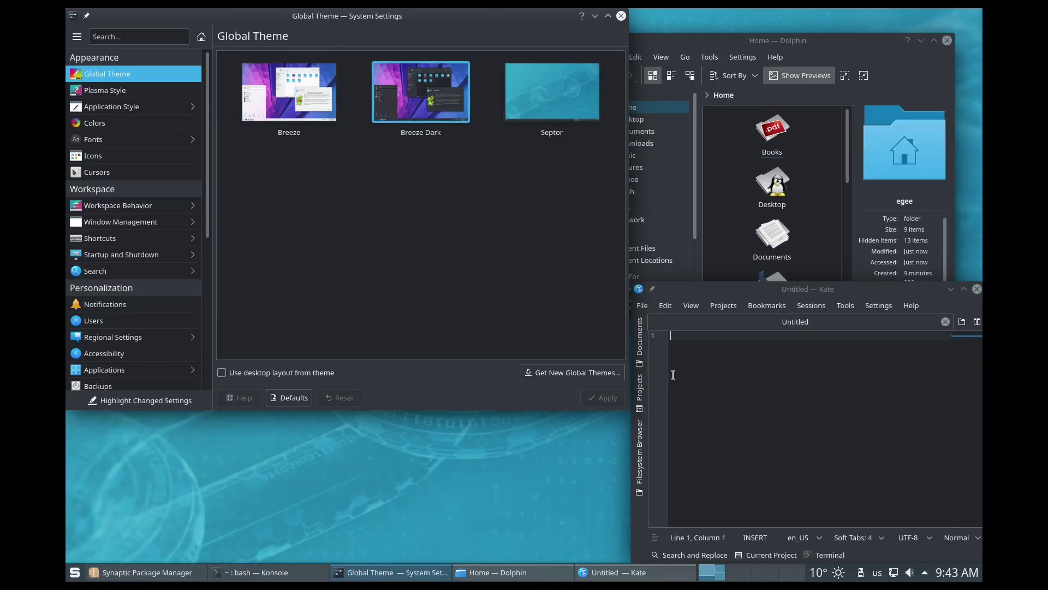
{"action": "left_click", "coordinate": [289, 92]}
{"action": "left_click", "coordinate": [610, 403]}
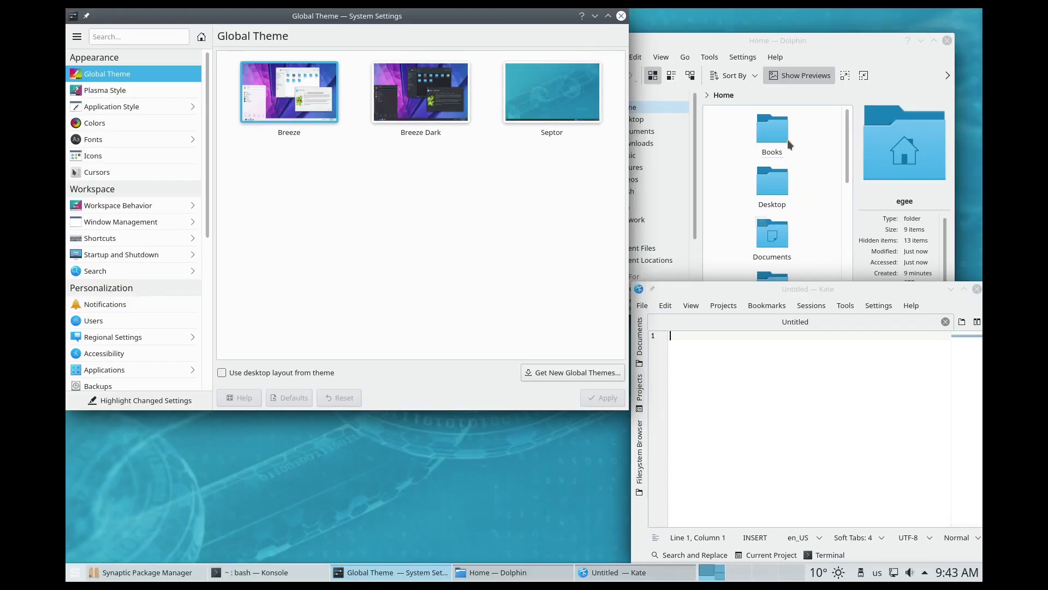
{"action": "left_click_drag", "start_coordinate": [809, 118], "coordinate": [757, 289]}
{"action": "left_click", "coordinate": [587, 261]}
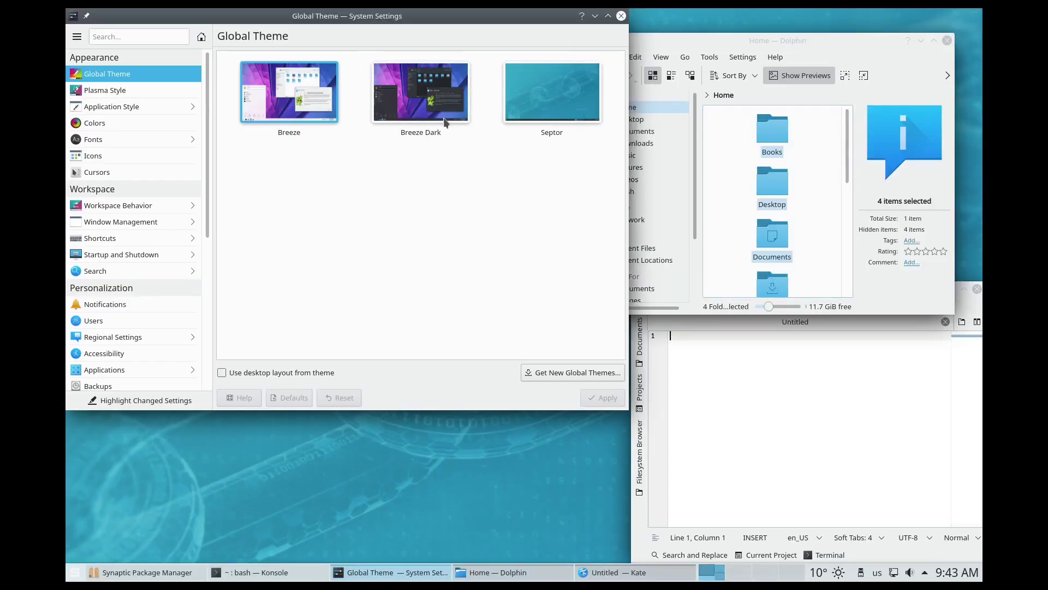
Step: Apply the Septor global theme and bring up the Plasma Style page
{"action": "left_click", "coordinate": [513, 108]}
{"action": "left_click", "coordinate": [604, 402]}
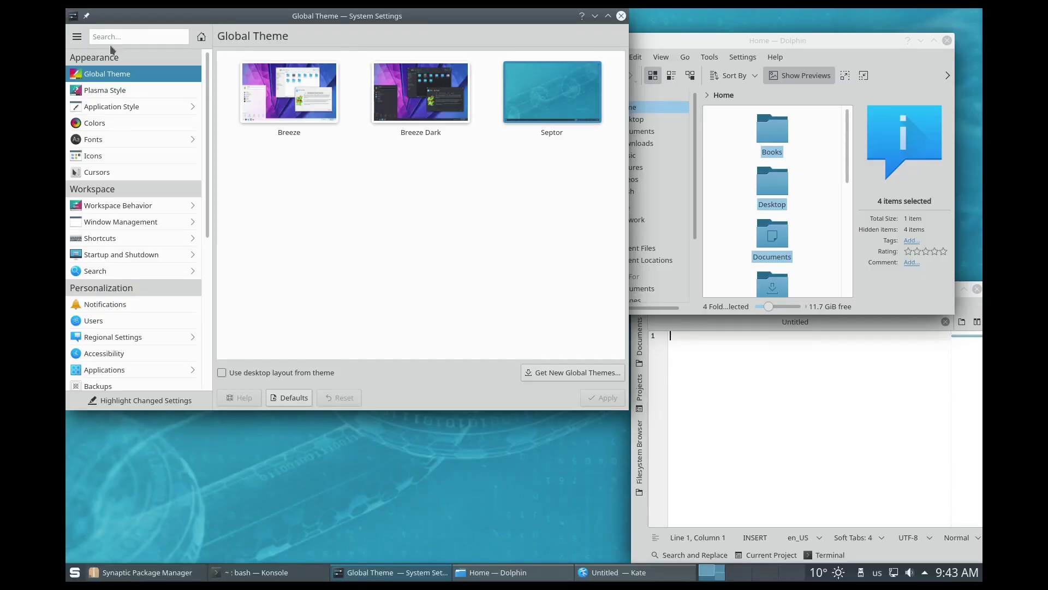
{"action": "left_click", "coordinate": [140, 90]}
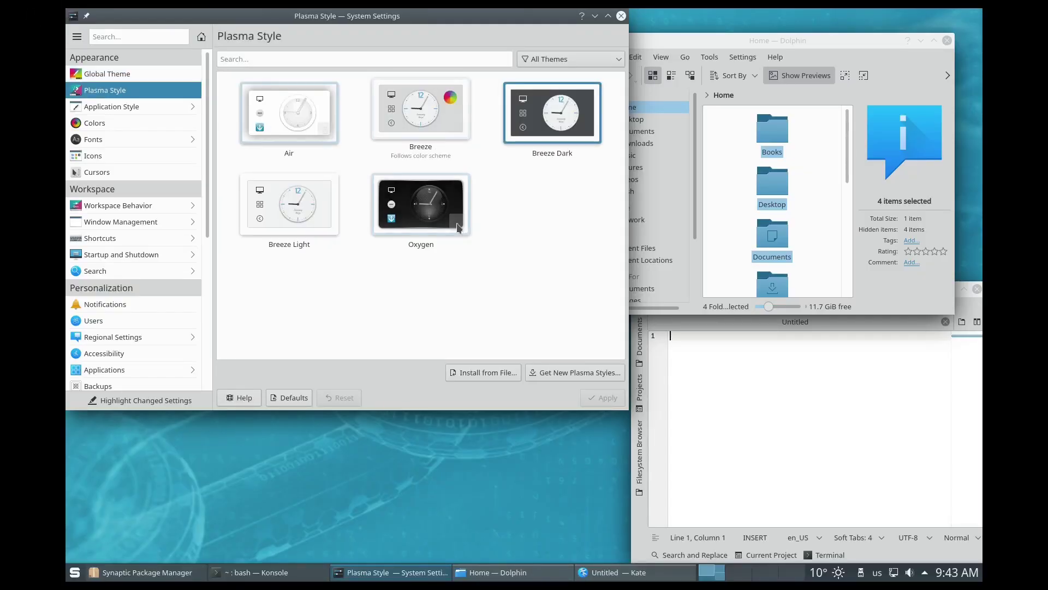
{"action": "left_click", "coordinate": [814, 180]}
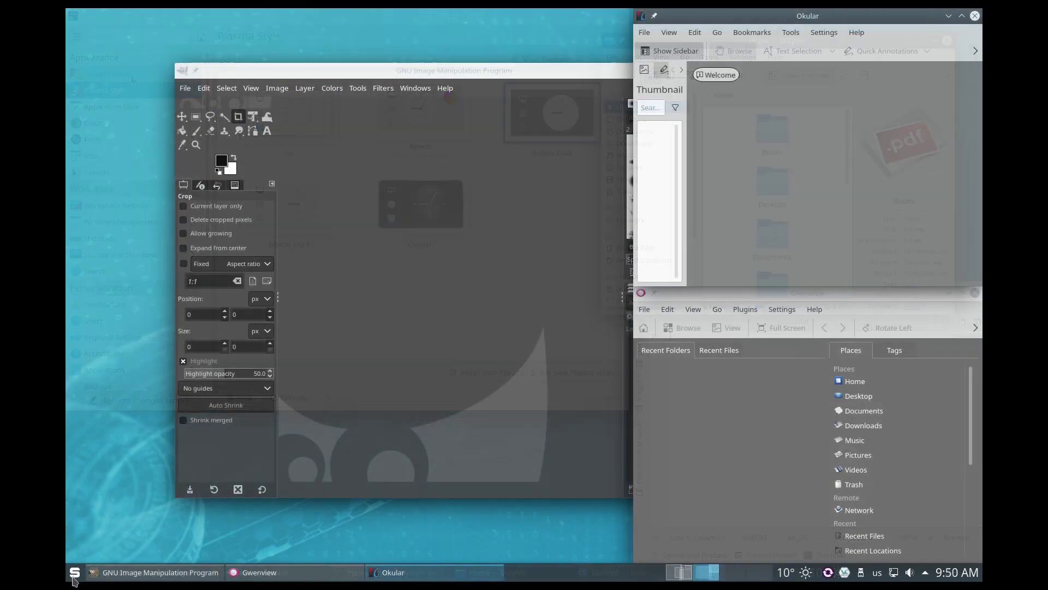
Step: Browse the Graphics apps, then start HexChat from the Internet category
{"action": "key", "text": "super"}
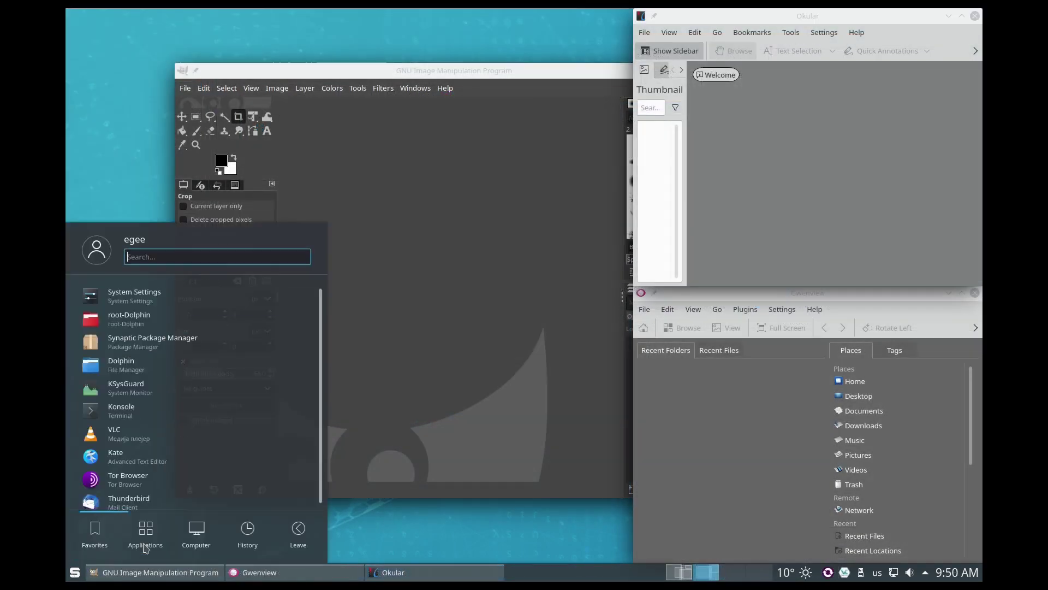
{"action": "left_click", "coordinate": [159, 304]}
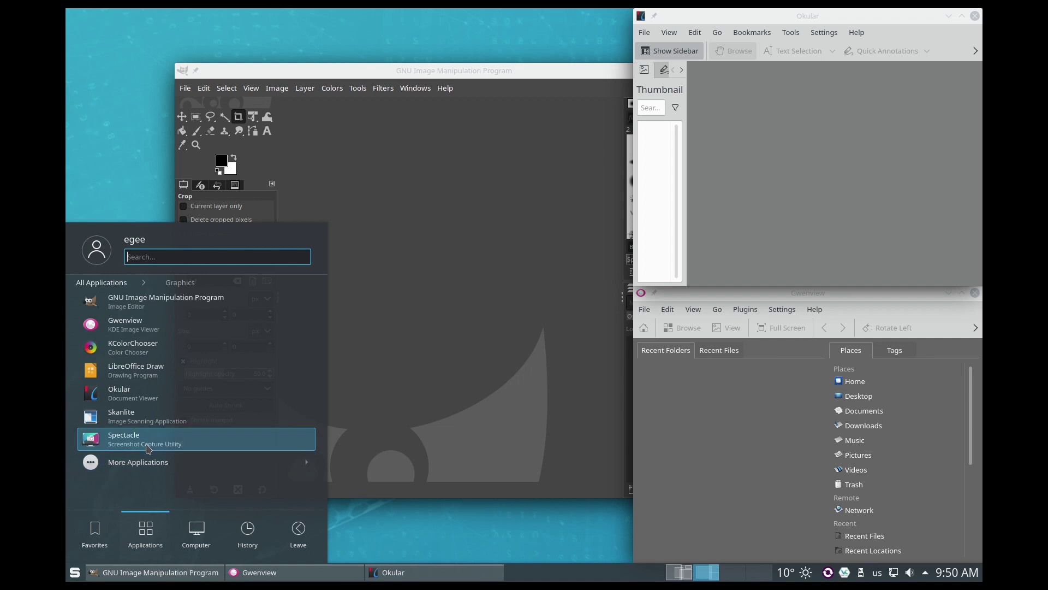
{"action": "left_click", "coordinate": [77, 571]}
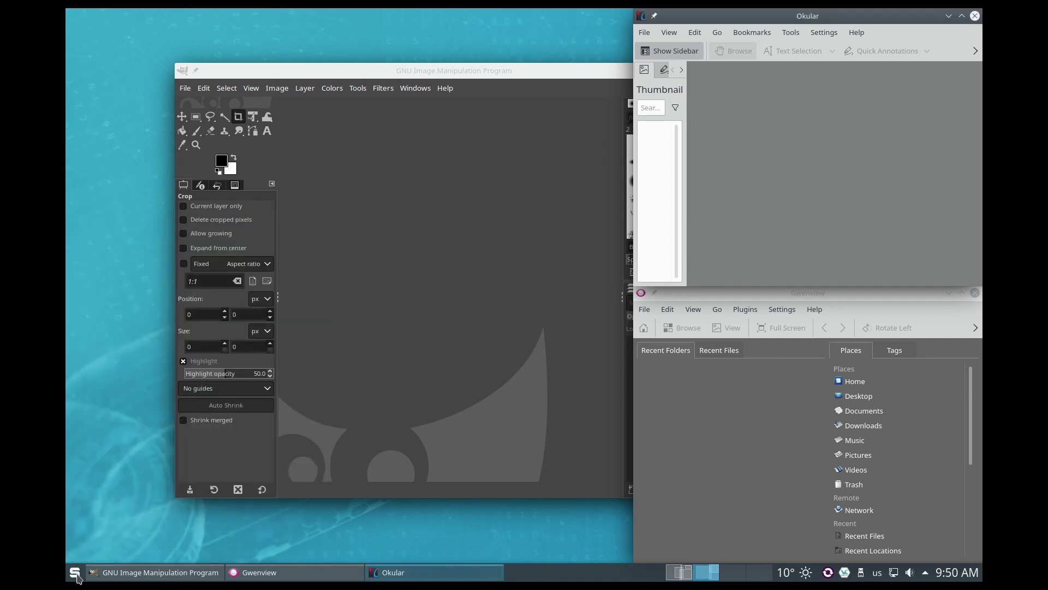
{"action": "key", "text": "super"}
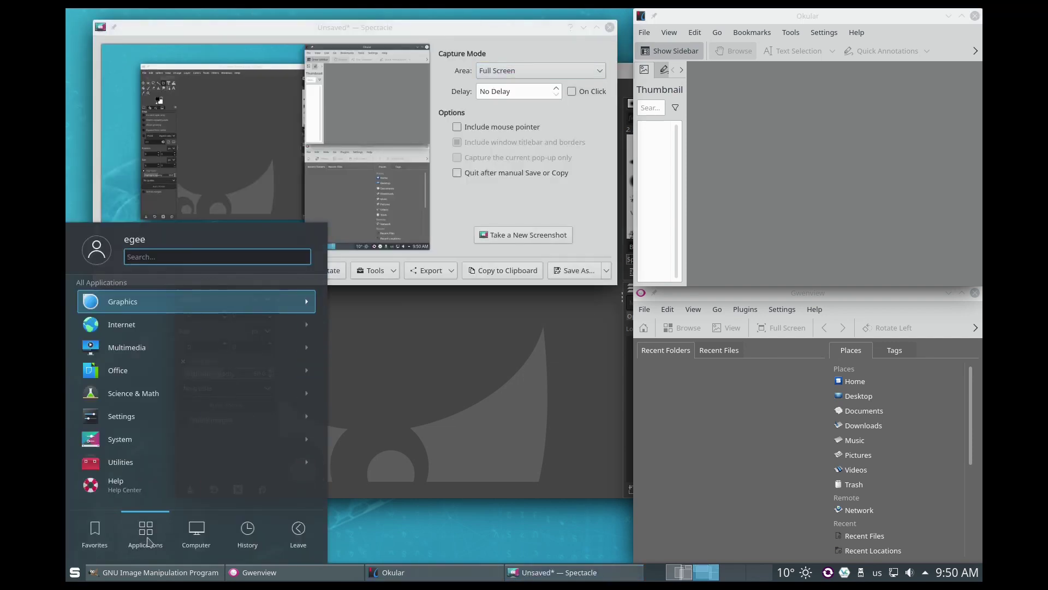
{"action": "left_click", "coordinate": [151, 327]}
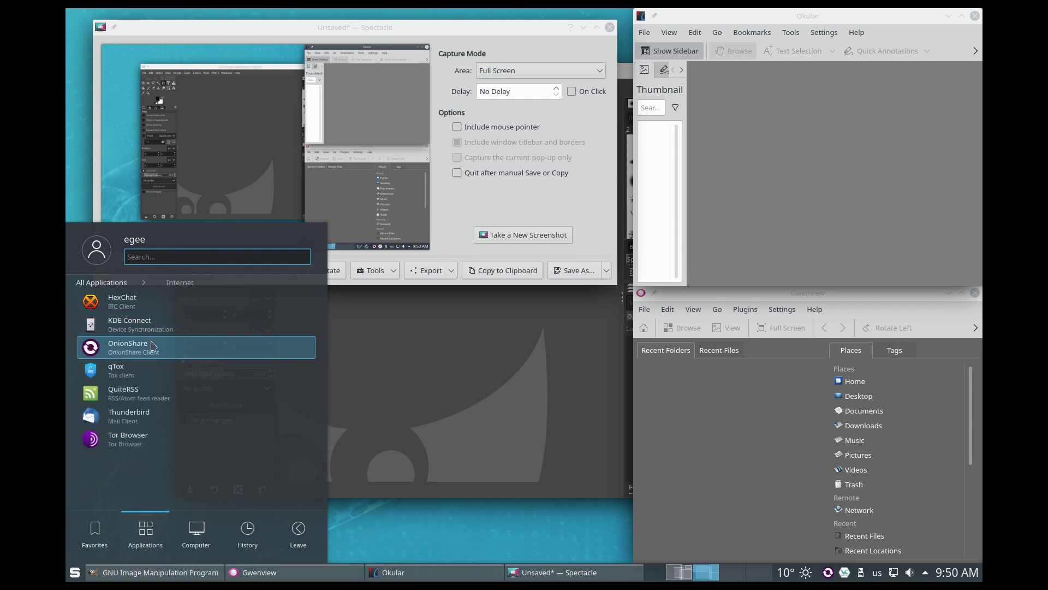
{"action": "left_click", "coordinate": [151, 309]}
Step: Start Thunderbird from the Internet category, then browse the Multimedia apps
{"action": "left_click", "coordinate": [75, 572]}
{"action": "mouse_move", "coordinate": [163, 535]}
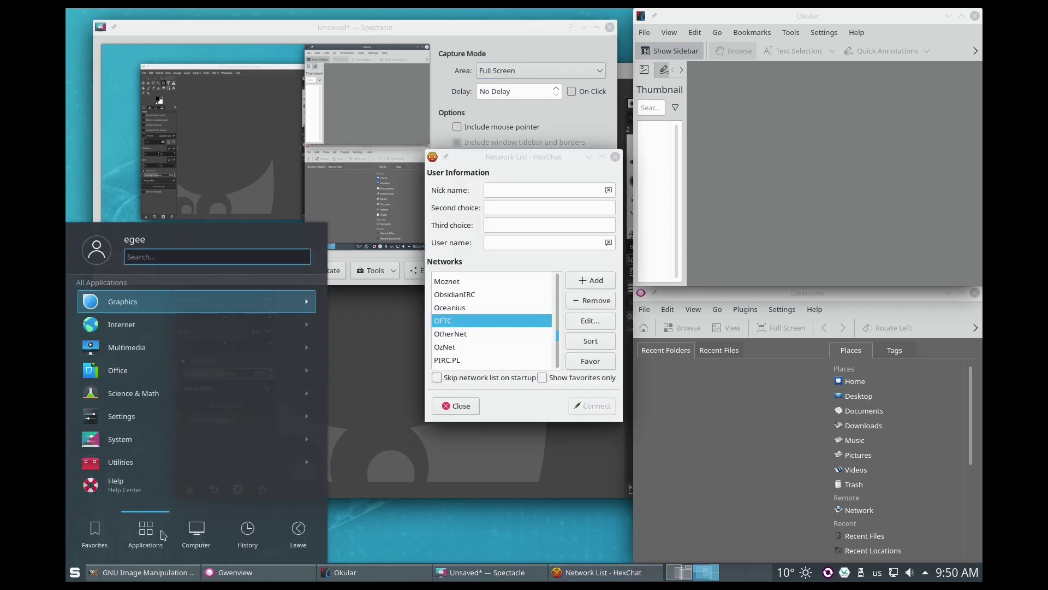
{"action": "left_click", "coordinate": [157, 300]}
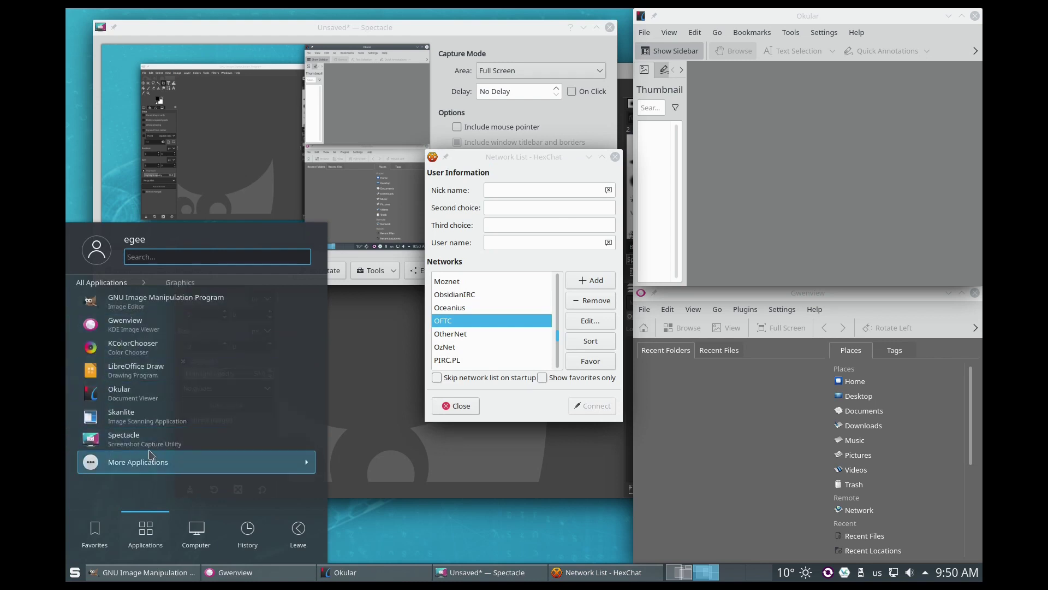
{"action": "left_click", "coordinate": [122, 280]}
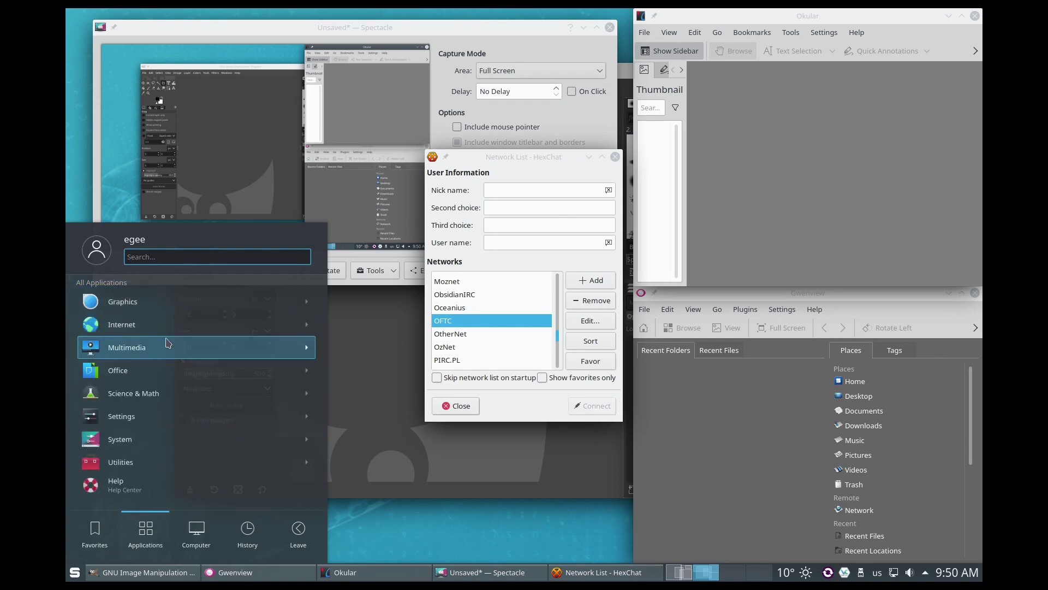
{"action": "left_click", "coordinate": [158, 325]}
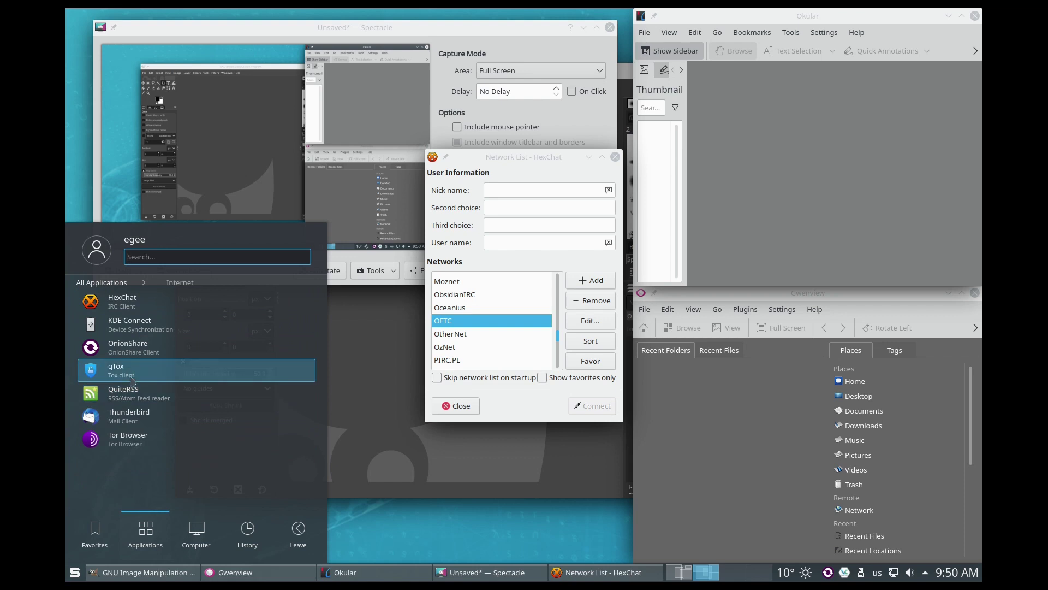
{"action": "left_click", "coordinate": [131, 416]}
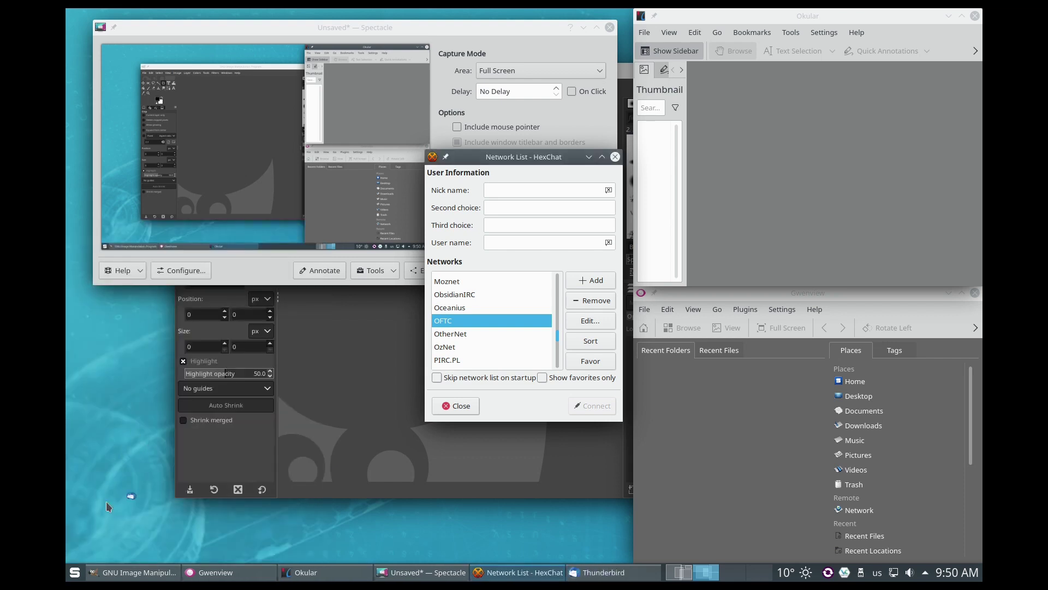
{"action": "left_click", "coordinate": [76, 572]}
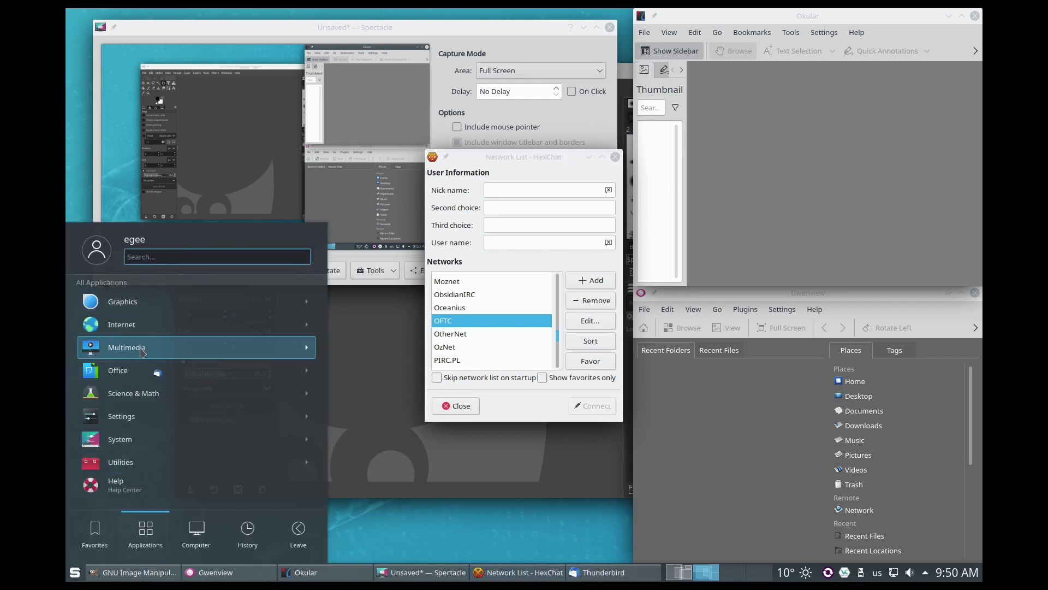
{"action": "left_click", "coordinate": [141, 350]}
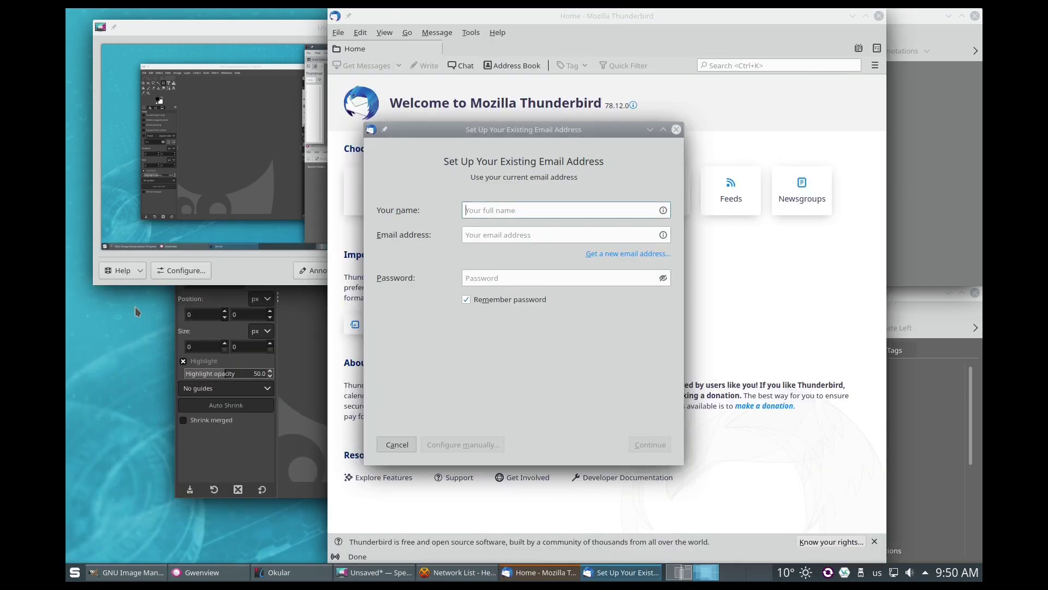
{"action": "right_click", "coordinate": [135, 307]}
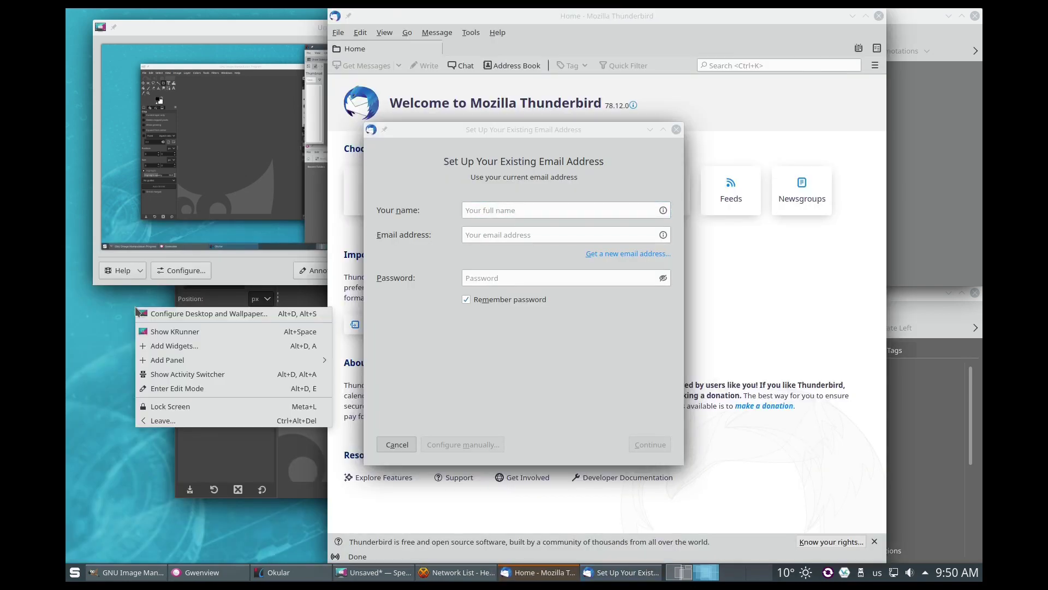
Step: Dismiss the desktop menu and start K3b from the Multimedia category
{"action": "left_click", "coordinate": [121, 495]}
{"action": "left_click", "coordinate": [75, 573]}
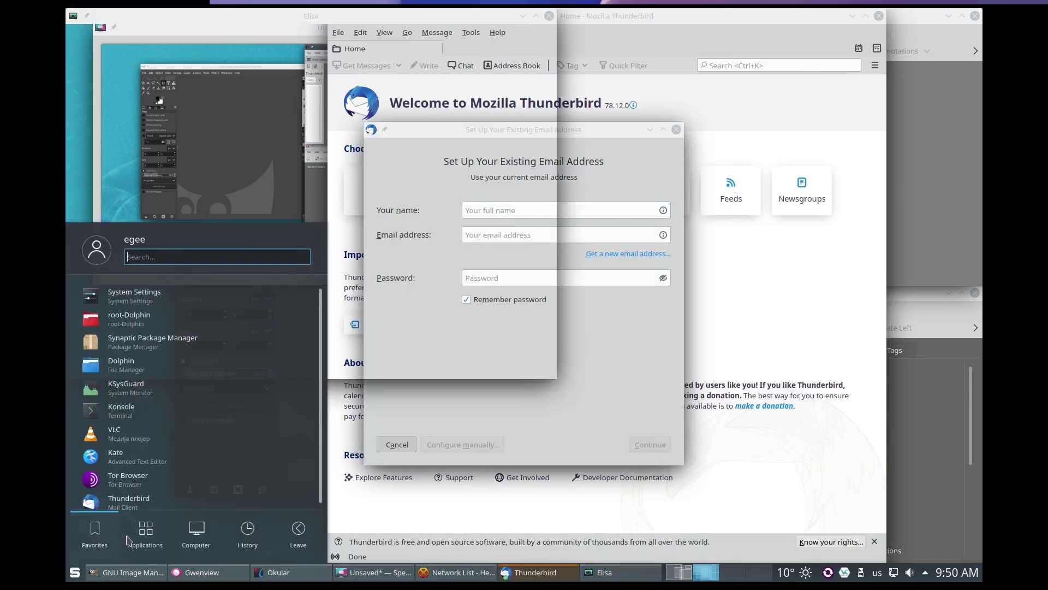
{"action": "left_click", "coordinate": [141, 347]}
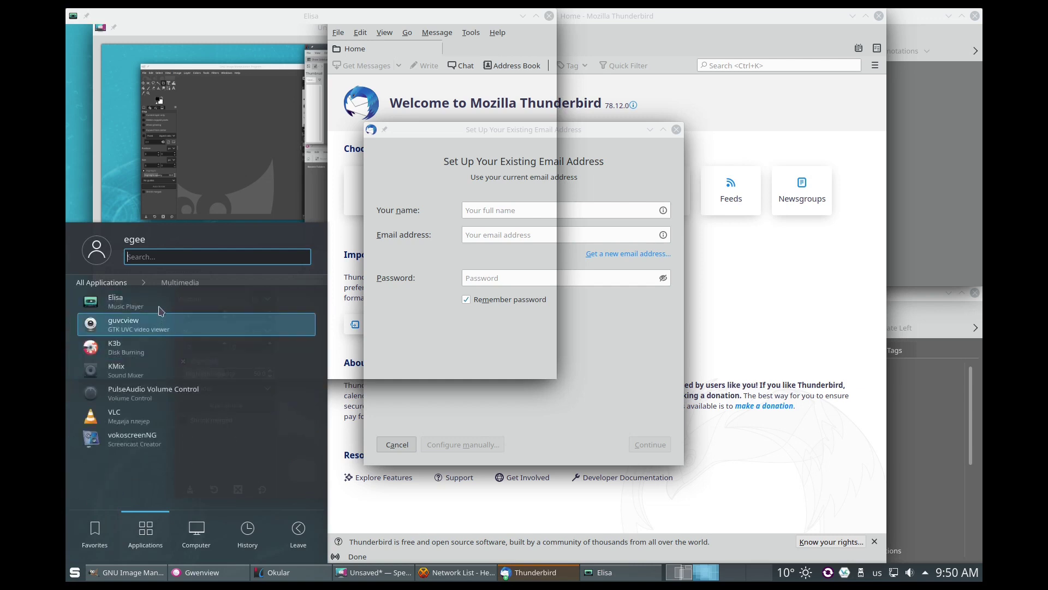
{"action": "left_click", "coordinate": [162, 349]}
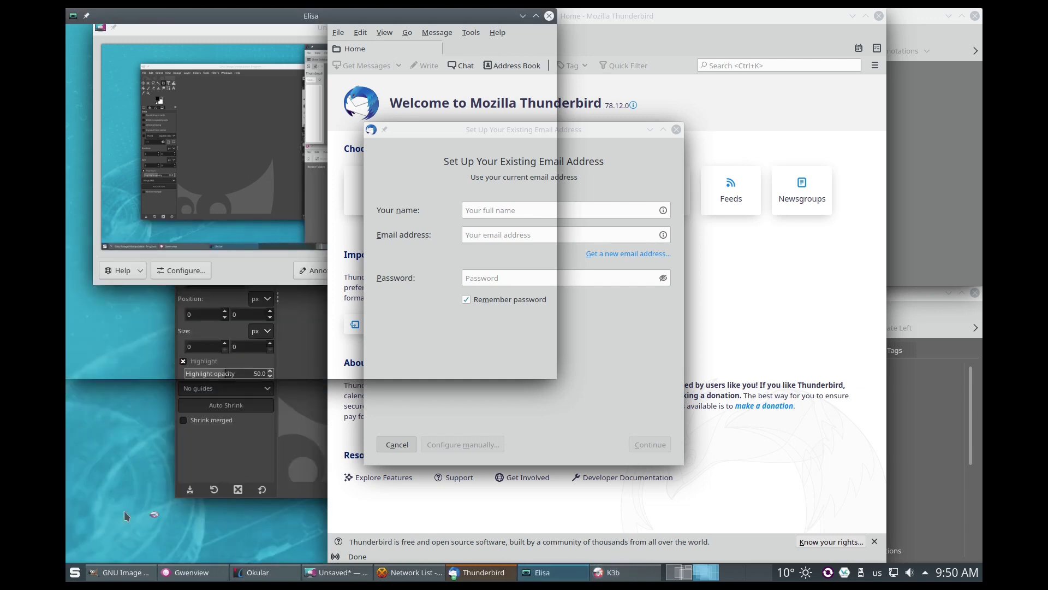
{"action": "left_click", "coordinate": [72, 573]}
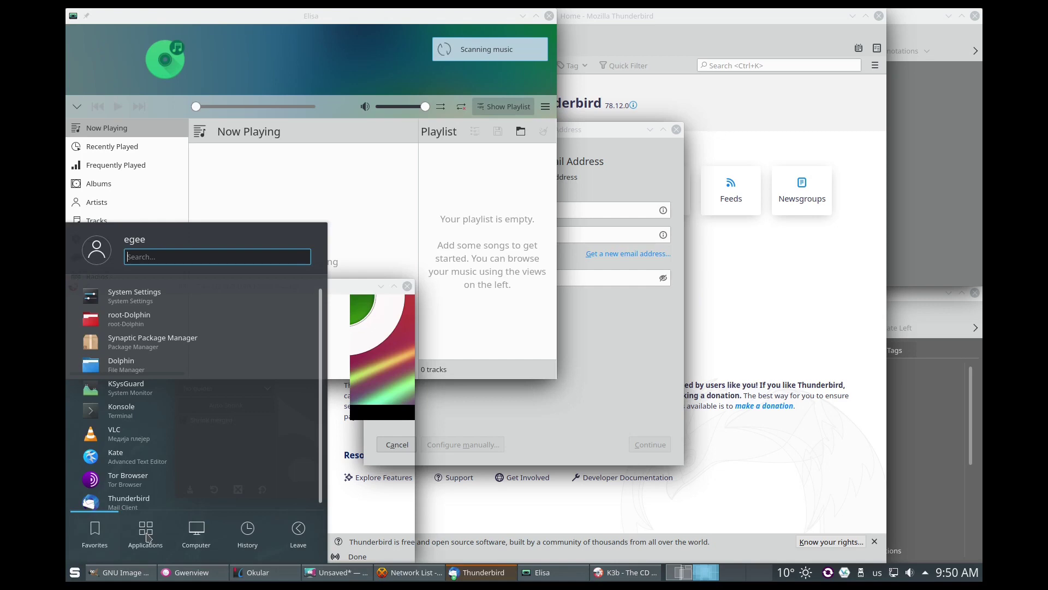
{"action": "left_click", "coordinate": [74, 572]}
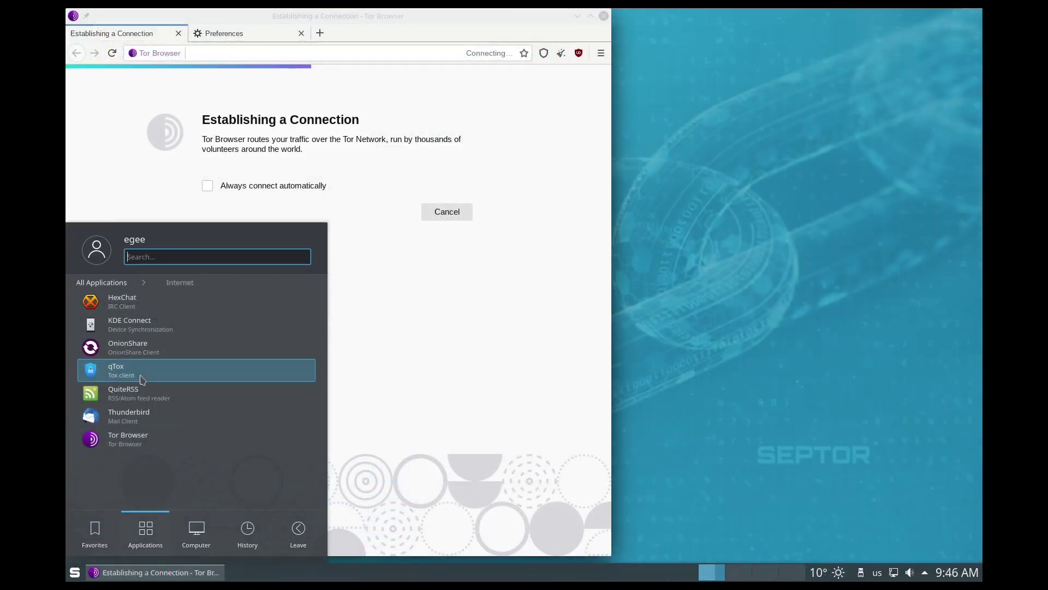
Step: Start OnionShare, browse the Internet apps, and enlarge the Sweeper window
{"action": "left_click", "coordinate": [151, 350]}
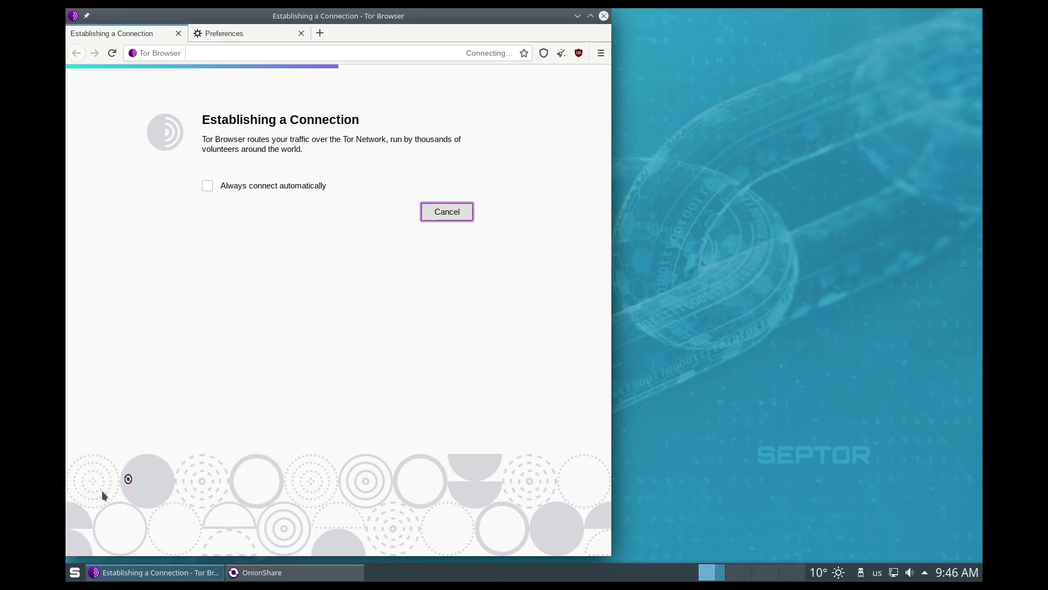
{"action": "left_click", "coordinate": [75, 572]}
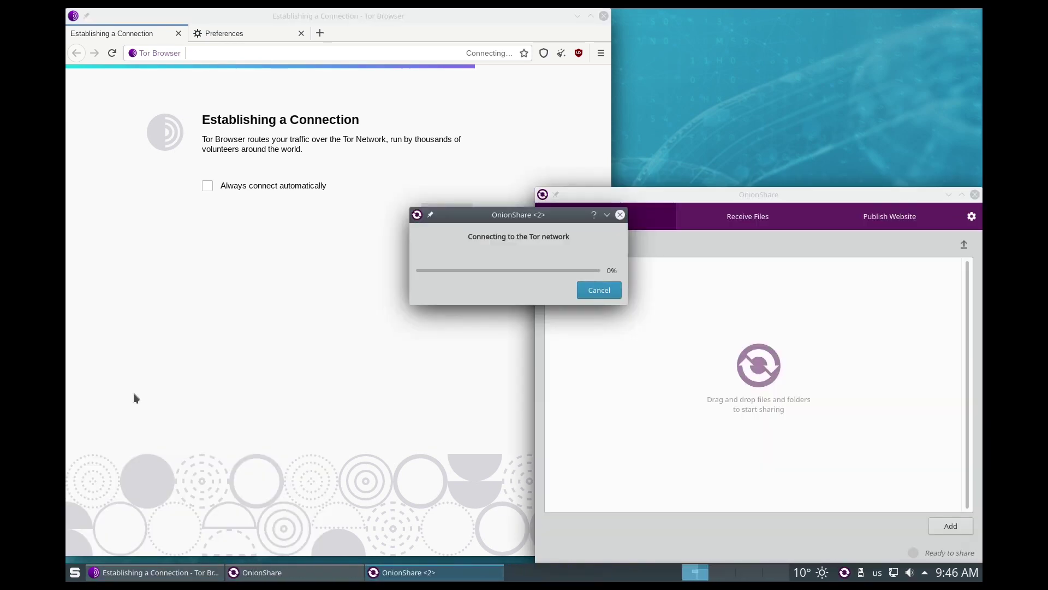
{"action": "left_click", "coordinate": [74, 572]}
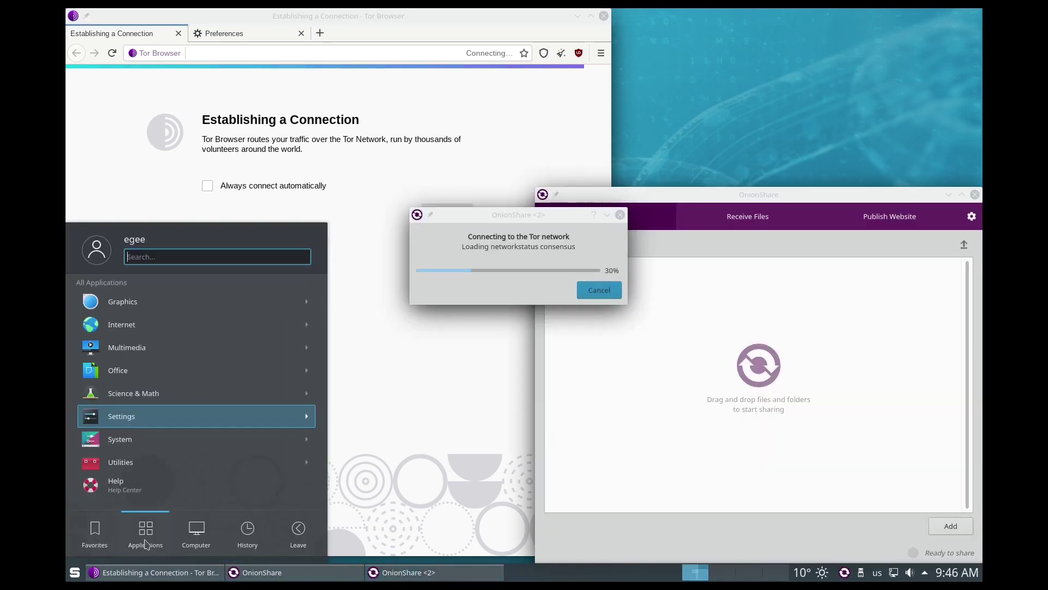
{"action": "left_click", "coordinate": [132, 326]}
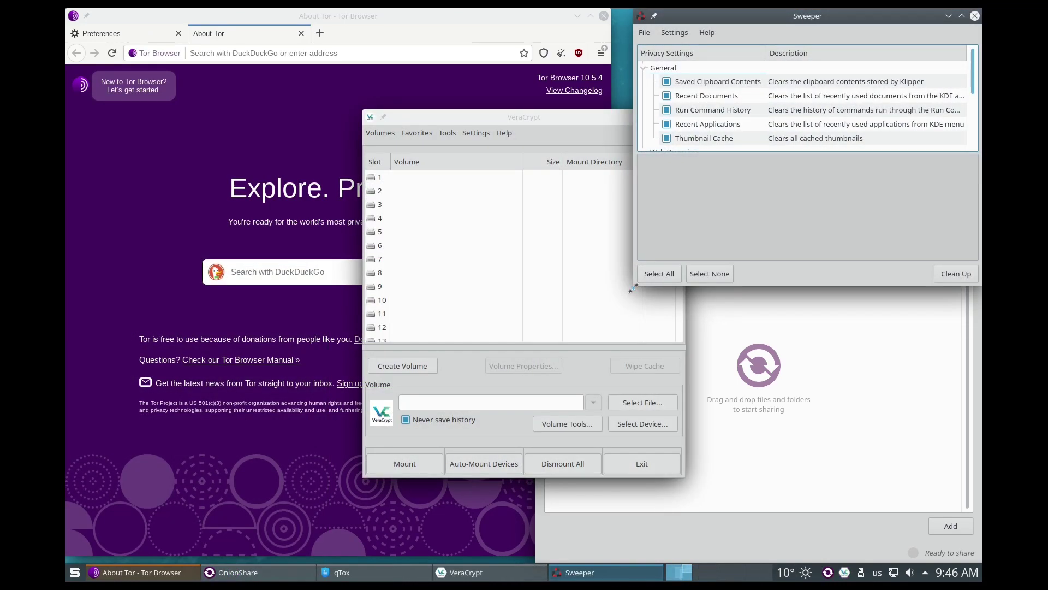
{"action": "left_click_drag", "start_coordinate": [632, 292], "coordinate": [475, 506]}
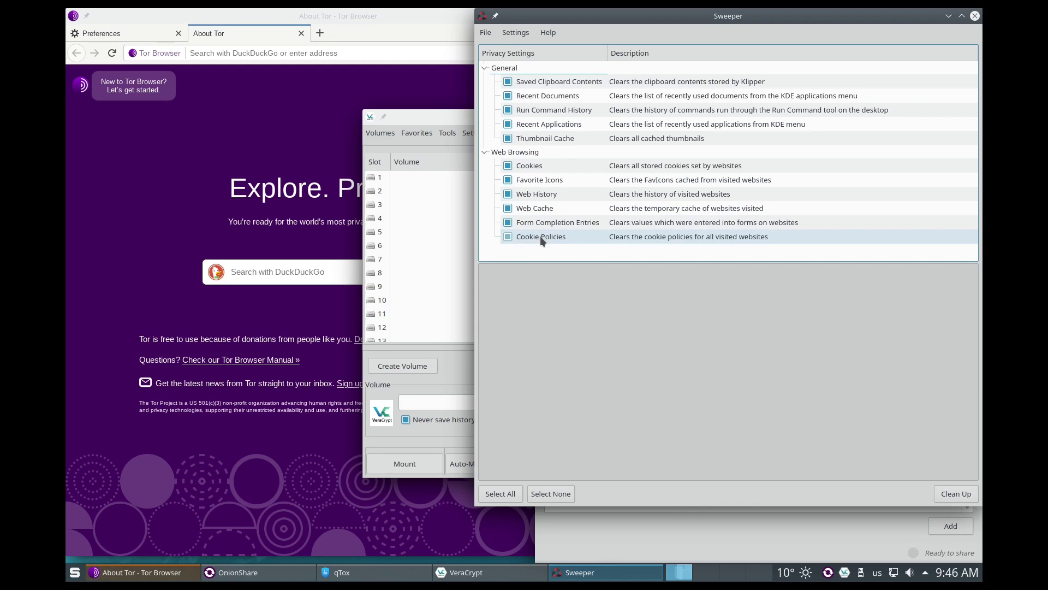
Step: Close BleachBit's preferences and arrange BleachBit and Sweeper so both are visible
{"action": "left_click", "coordinate": [75, 572]}
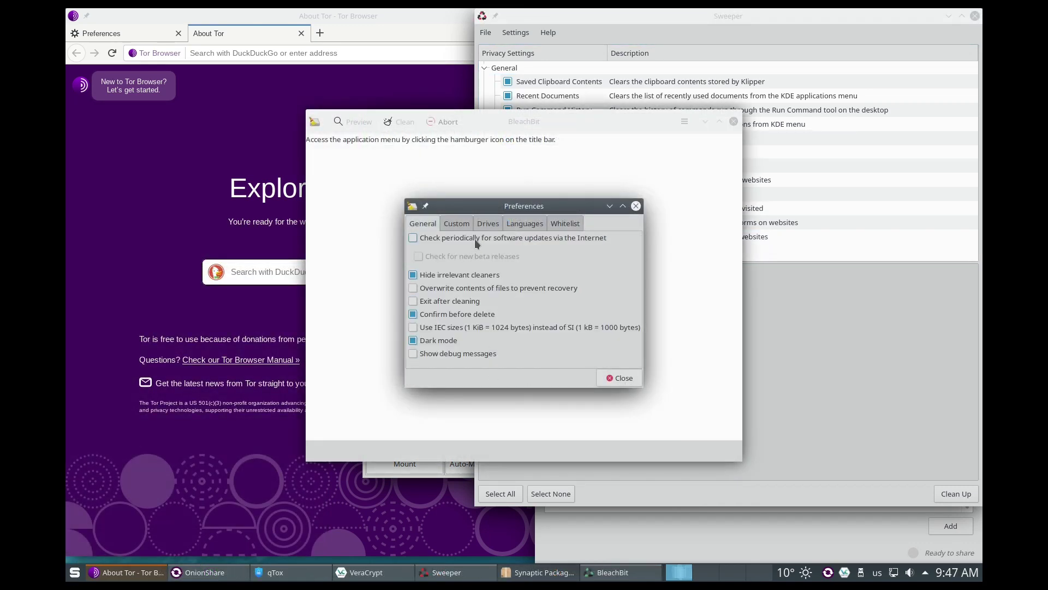
{"action": "left_click", "coordinate": [619, 378]}
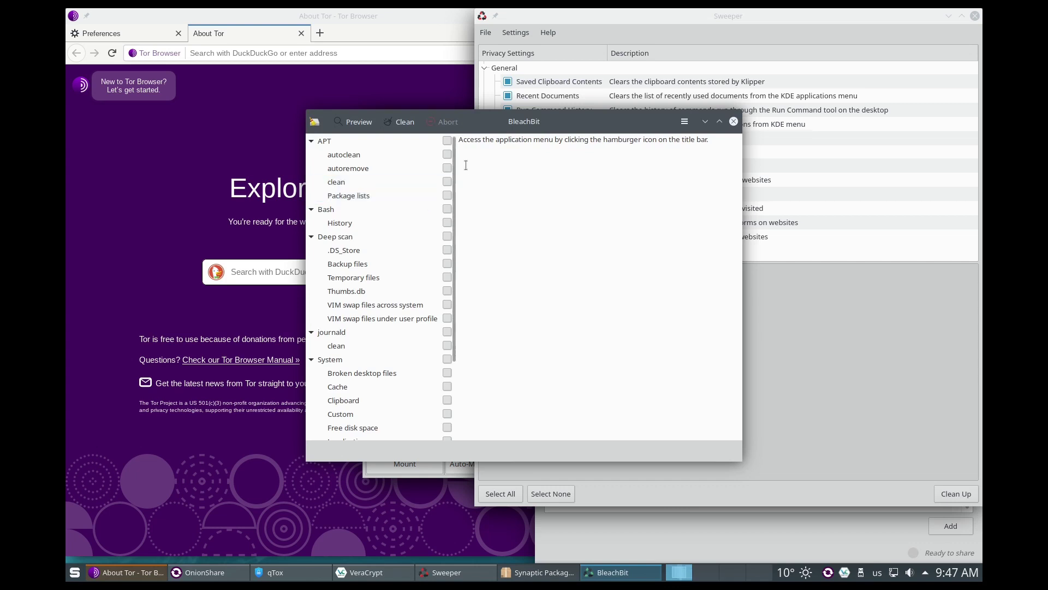
{"action": "left_click_drag", "start_coordinate": [514, 124], "coordinate": [366, 102]}
{"action": "left_click_drag", "start_coordinate": [555, 18], "coordinate": [680, 67]}
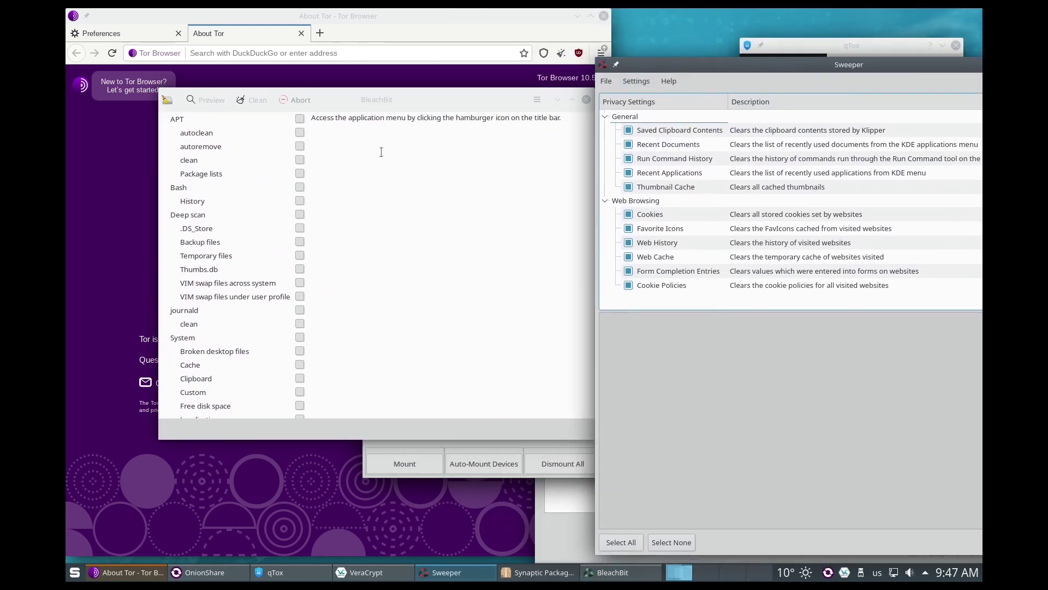
{"action": "left_click", "coordinate": [556, 127]}
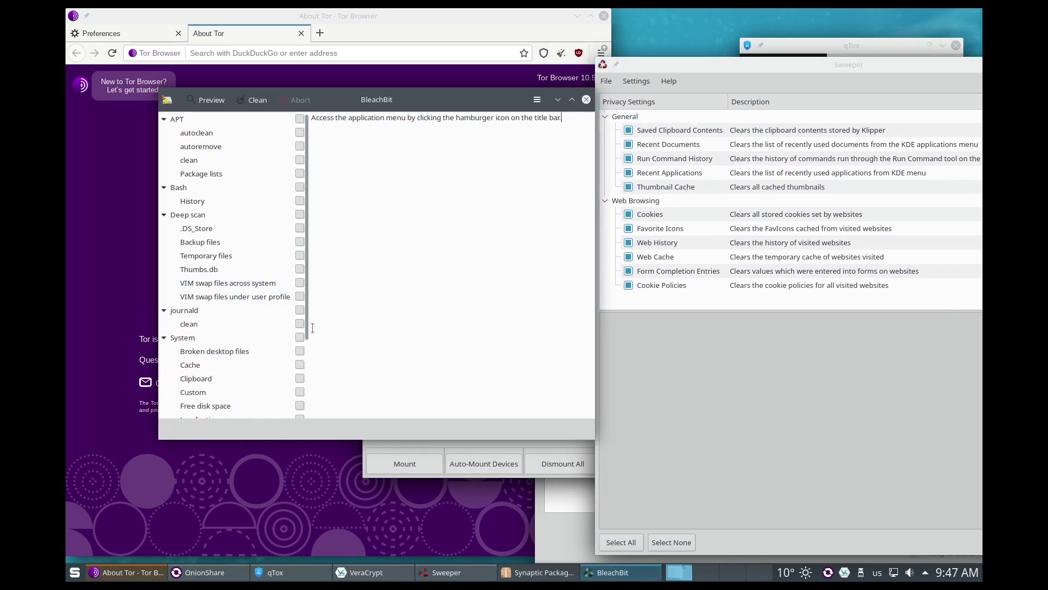
{"action": "scroll", "coordinate": [306, 328], "scroll_direction": "down", "scroll_amount": 5}
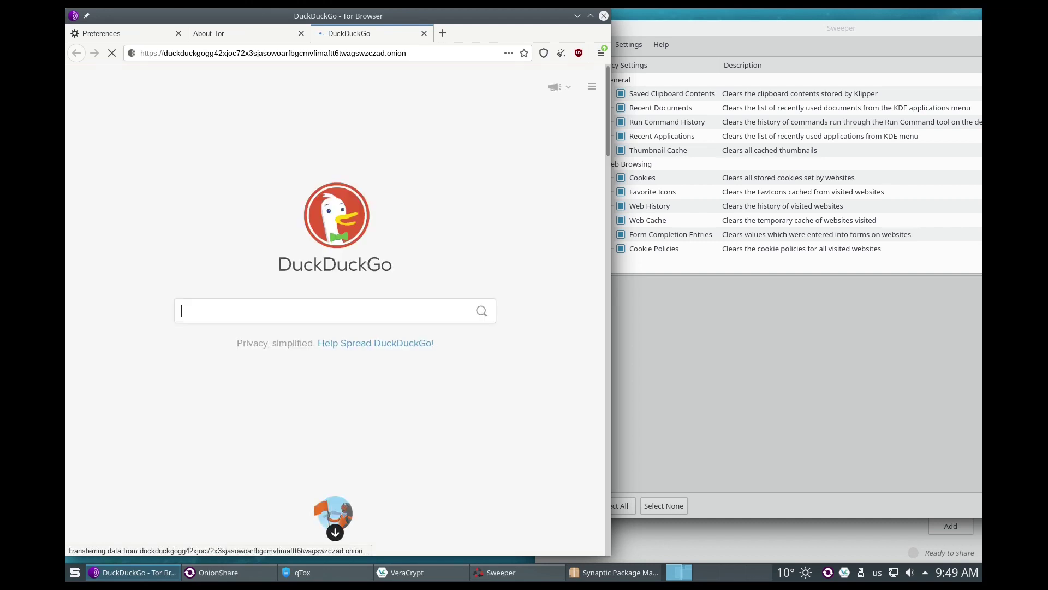
Step: Search DuckDuckGo for the desktop user's name and scroll the results
{"action": "type", "text": "egee"}
{"action": "key", "text": "Return"}
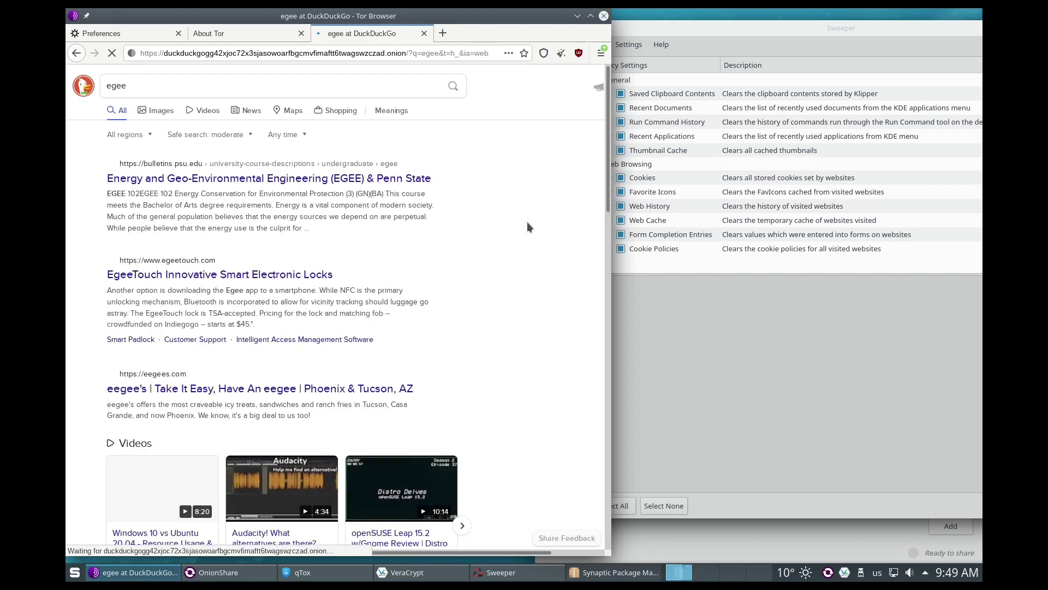
{"action": "scroll", "coordinate": [327, 414], "scroll_direction": "down", "scroll_amount": 1}
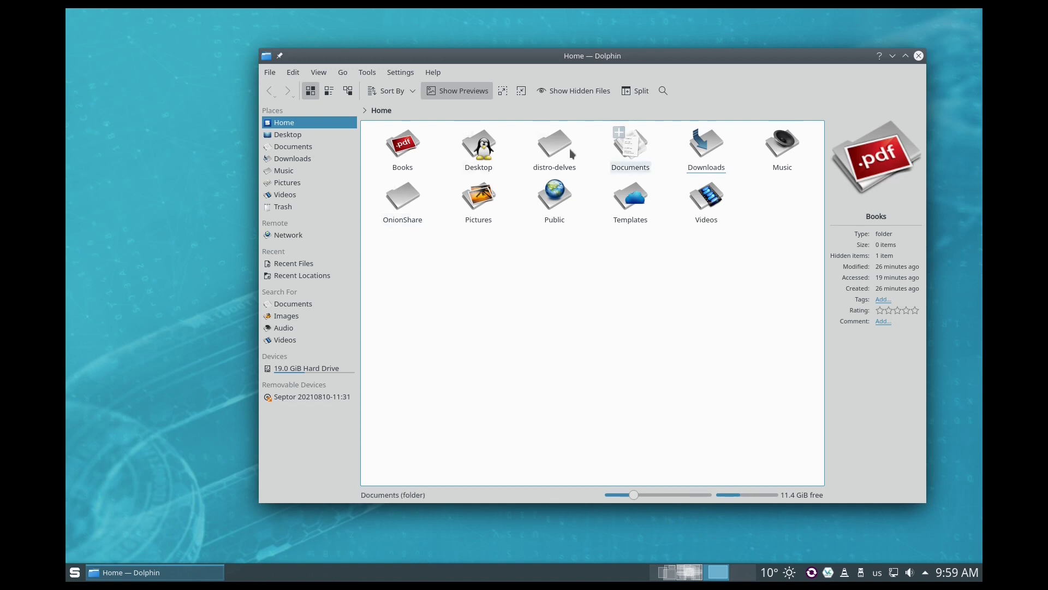
Step: Go to distro-delves > tests > Archives and delete the stray Test folder
{"action": "left_click", "coordinate": [555, 145]}
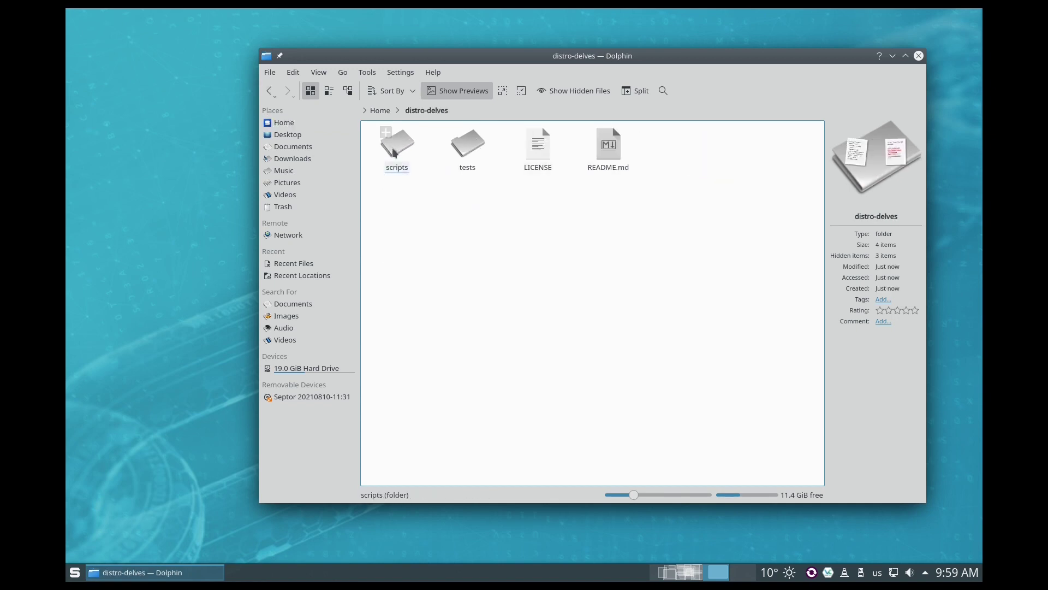
{"action": "left_click", "coordinate": [467, 144]}
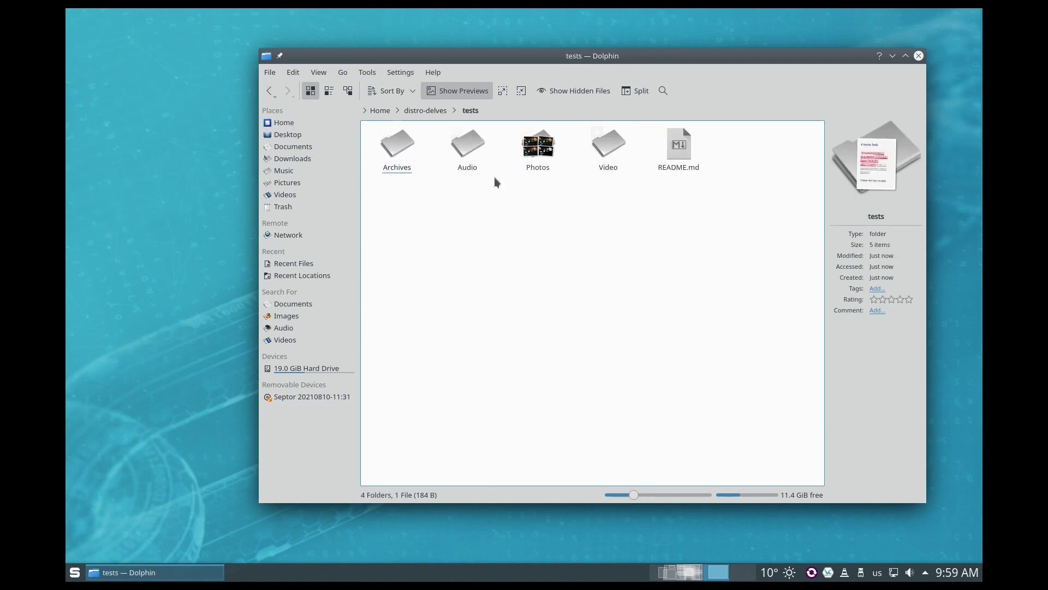
{"action": "left_click", "coordinate": [401, 148]}
{"action": "key", "text": "Delete"}
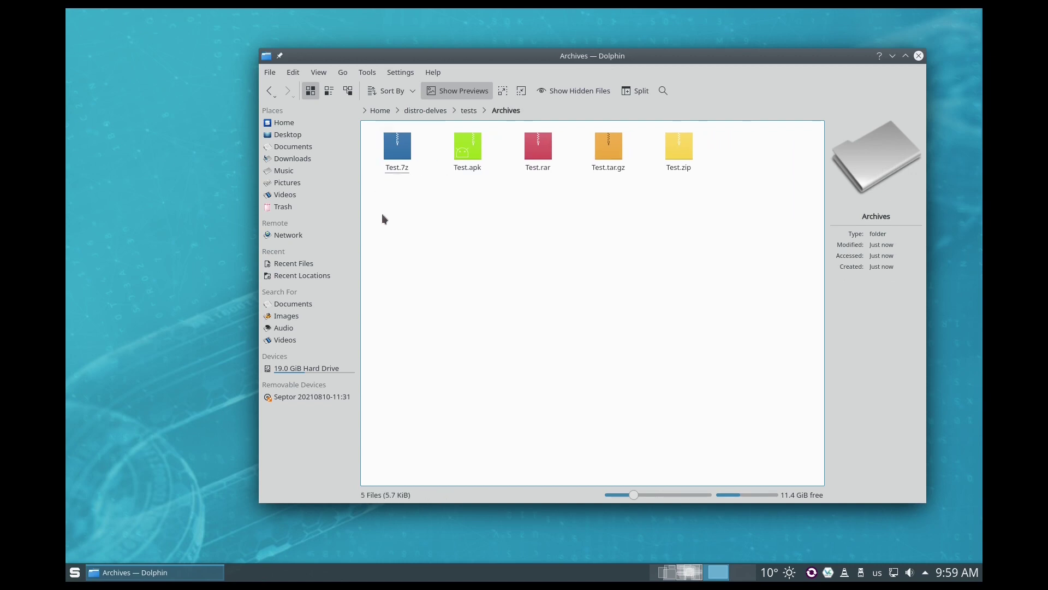
Step: Open Test.7z, Test.apk, Test.rar, Test.tar.gz and Test.zip to view their contents
{"action": "left_click", "coordinate": [401, 156]}
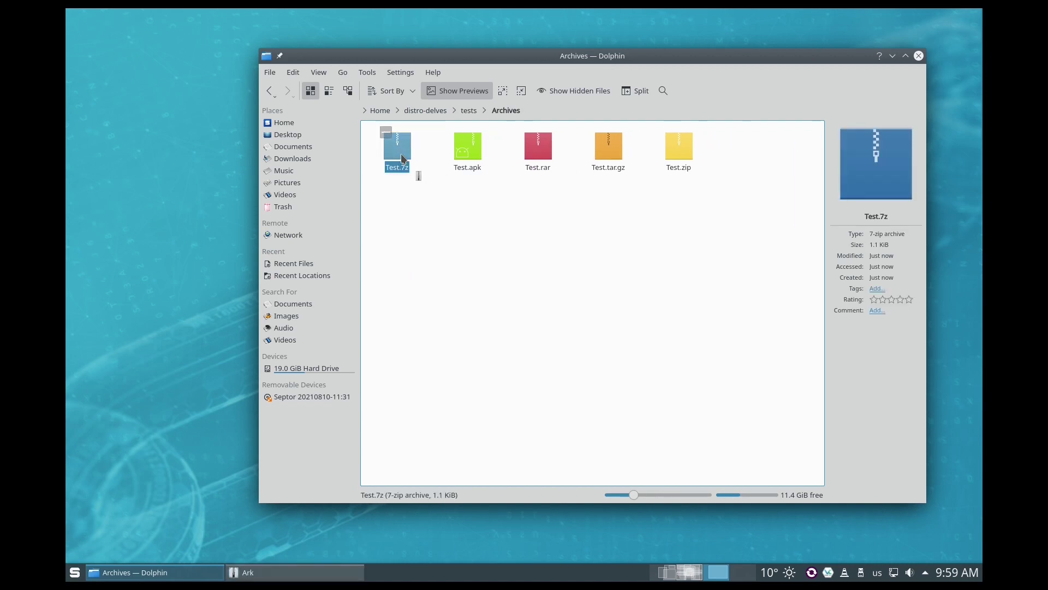
{"action": "left_click", "coordinate": [461, 151]}
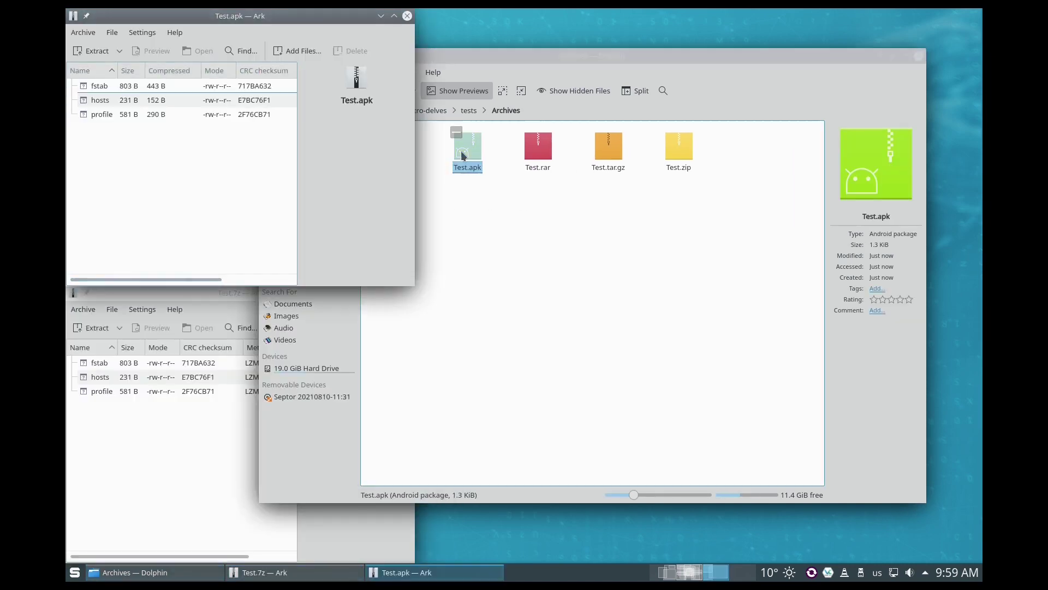
{"action": "left_click", "coordinate": [544, 157]}
{"action": "left_click", "coordinate": [603, 153]}
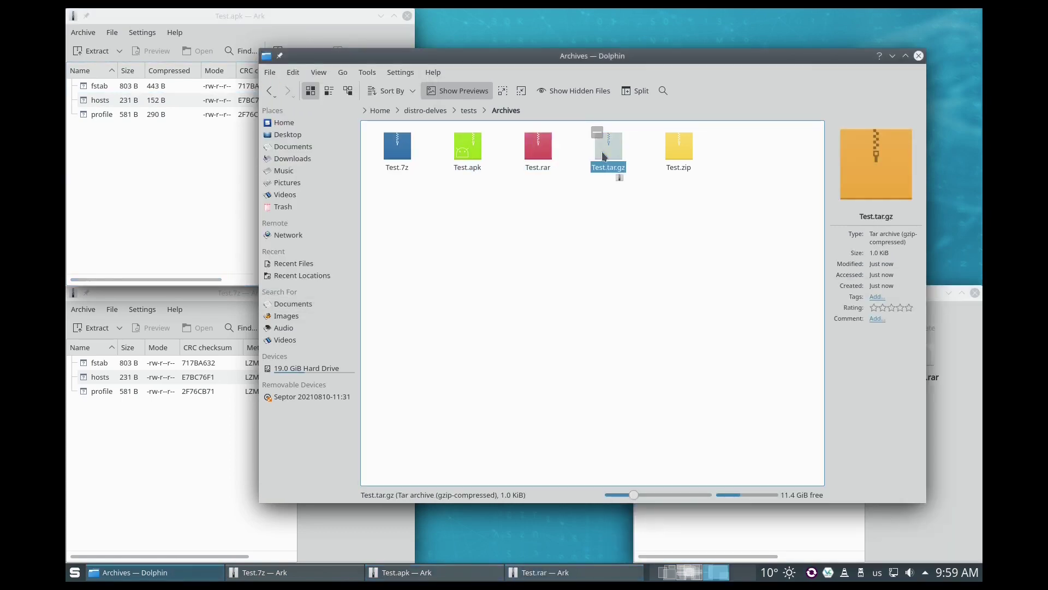
{"action": "left_click", "coordinate": [614, 250]}
{"action": "left_click", "coordinate": [678, 152]}
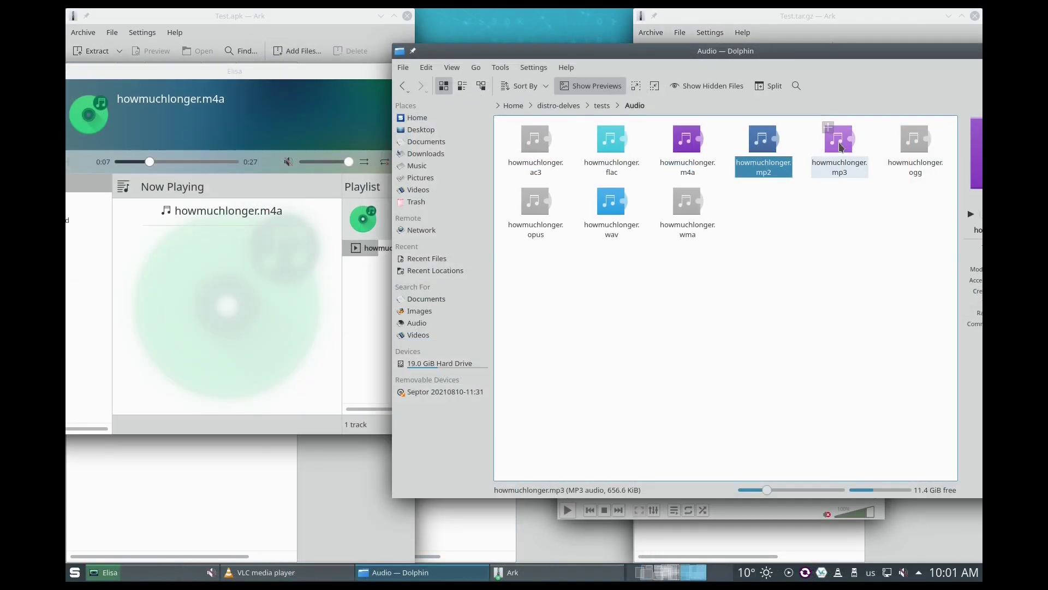
Step: Play the mp3, ogg, opus and wav test files, then mpeg4.avi
{"action": "left_click", "coordinate": [841, 146]}
{"action": "left_click", "coordinate": [915, 143]}
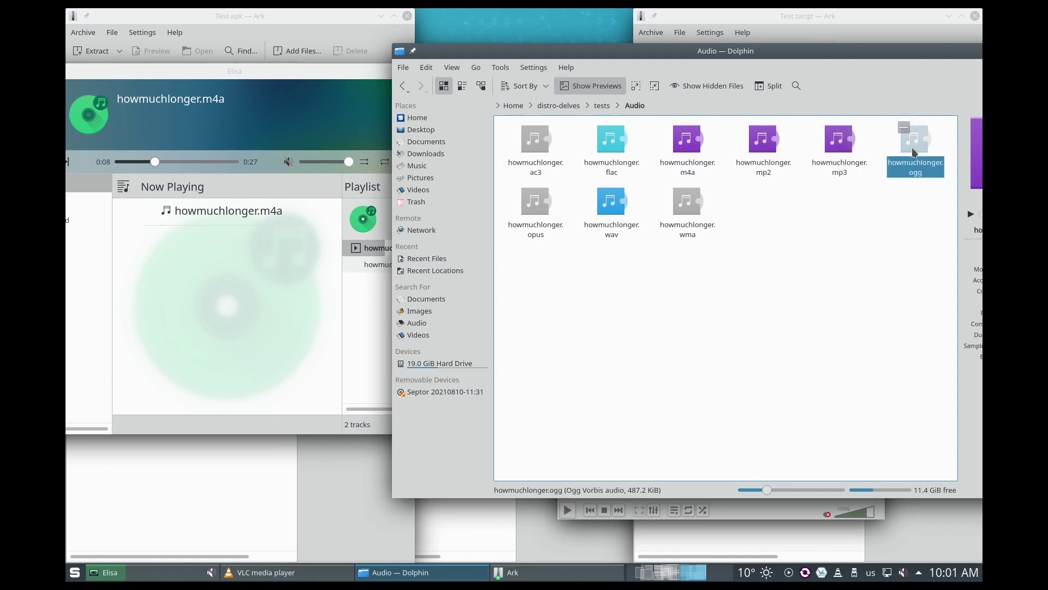
{"action": "left_click", "coordinate": [536, 221]}
{"action": "left_click", "coordinate": [612, 210]}
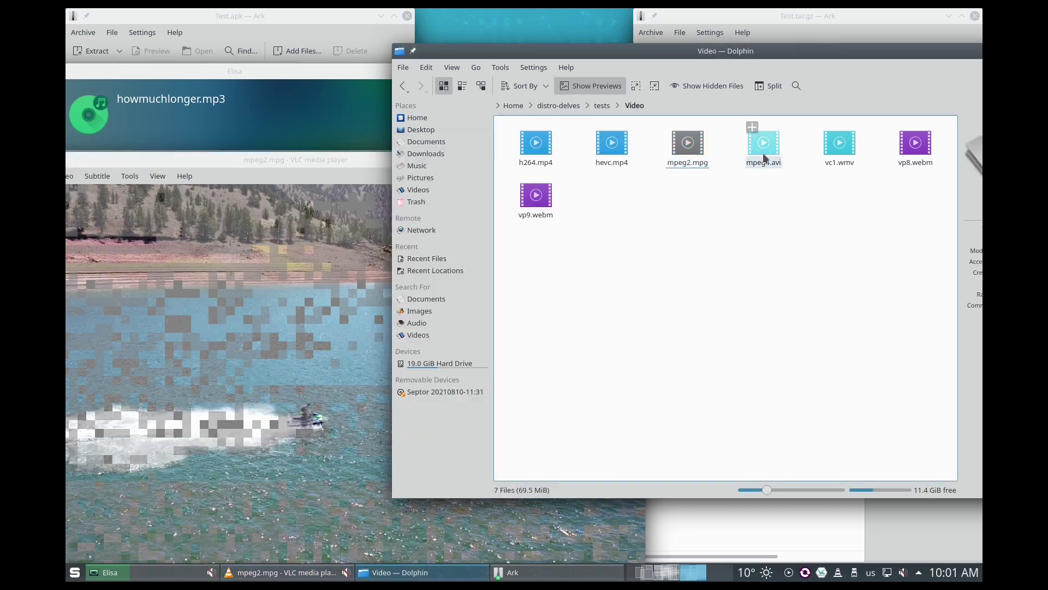
{"action": "left_click", "coordinate": [763, 155]}
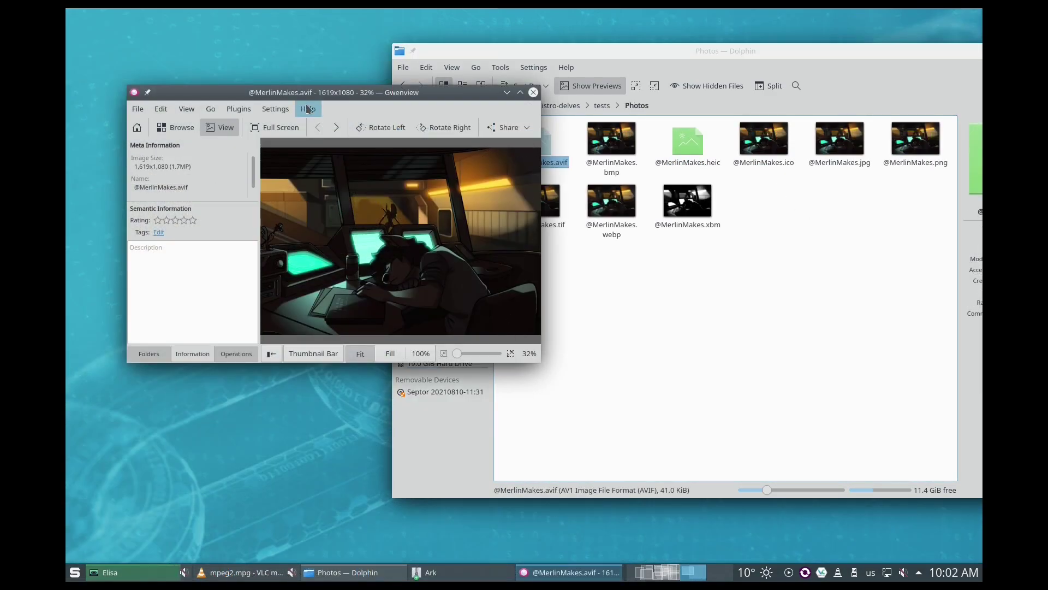
{"action": "left_click", "coordinate": [336, 128]}
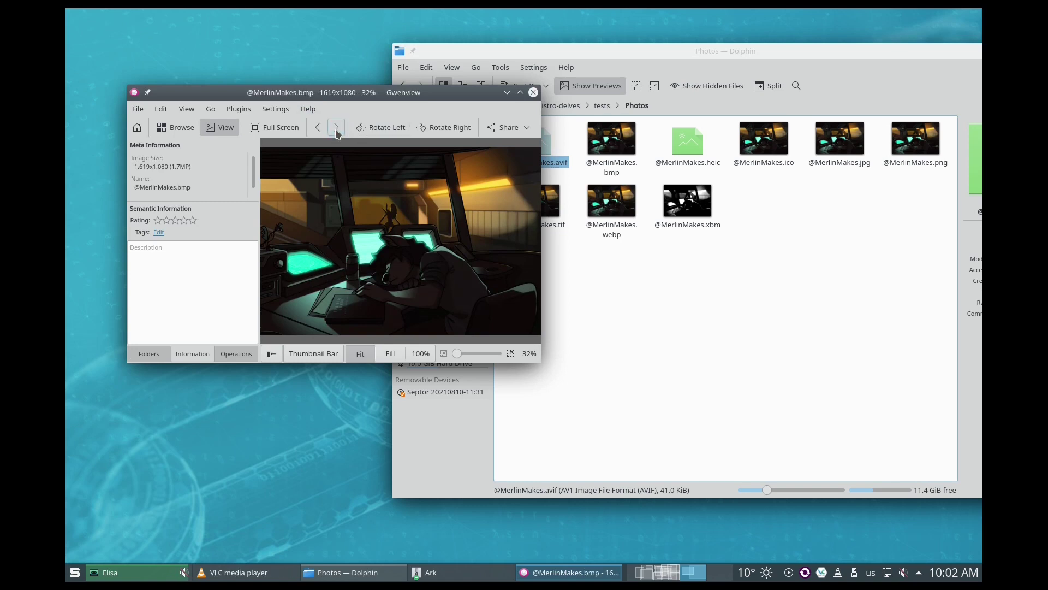
{"action": "left_click", "coordinate": [337, 129]}
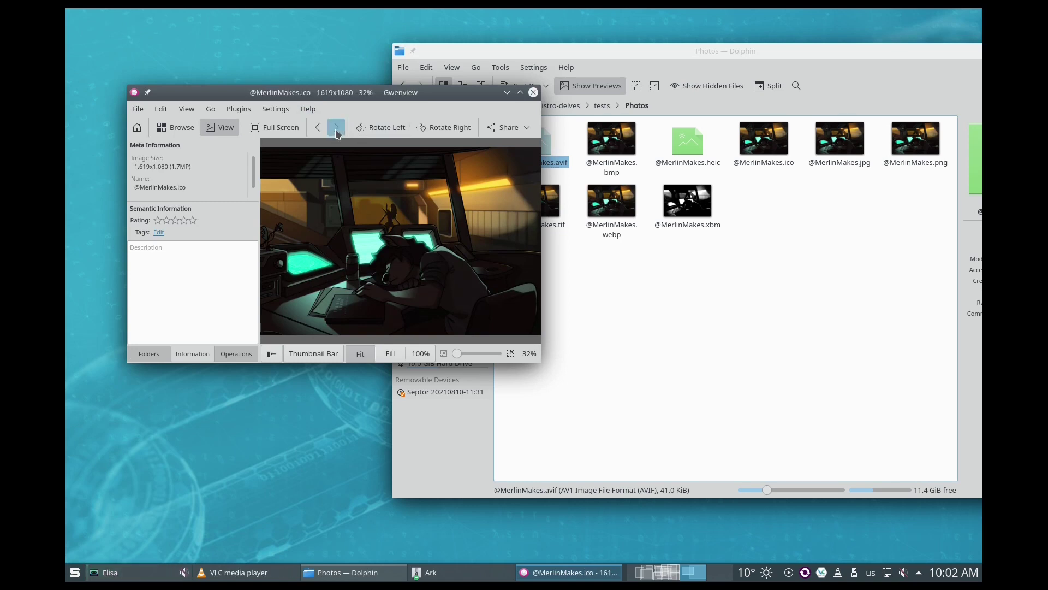
{"action": "left_click", "coordinate": [336, 129]}
{"action": "left_click", "coordinate": [336, 129]}
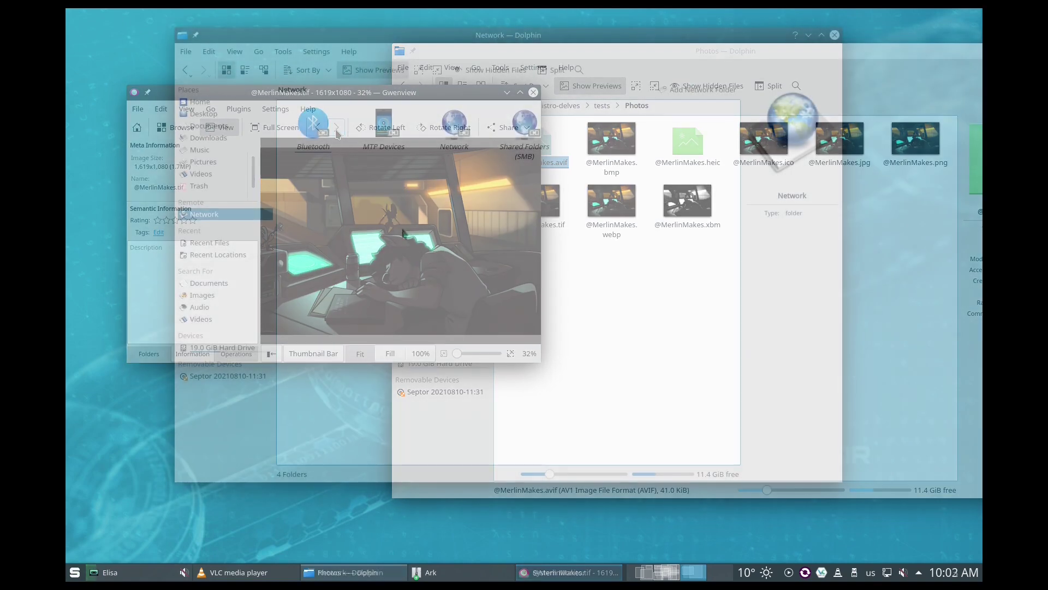
{"action": "left_click_drag", "start_coordinate": [620, 260], "coordinate": [295, 109]}
Step: Open the Shared Folders (SMB) location, then return to the Network overview
{"action": "left_click", "coordinate": [378, 260]}
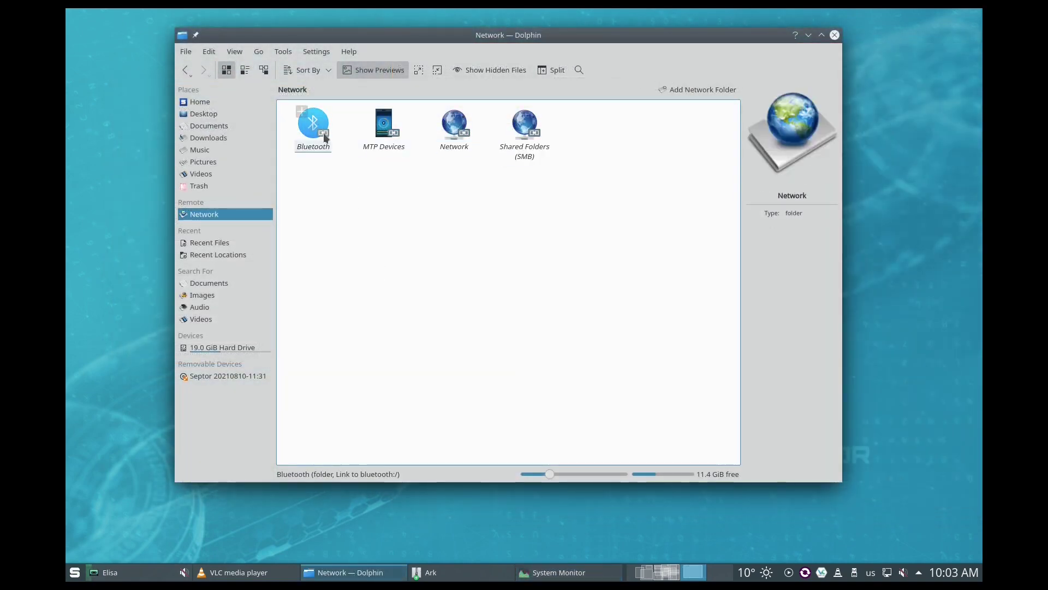
{"action": "left_click", "coordinate": [519, 131]}
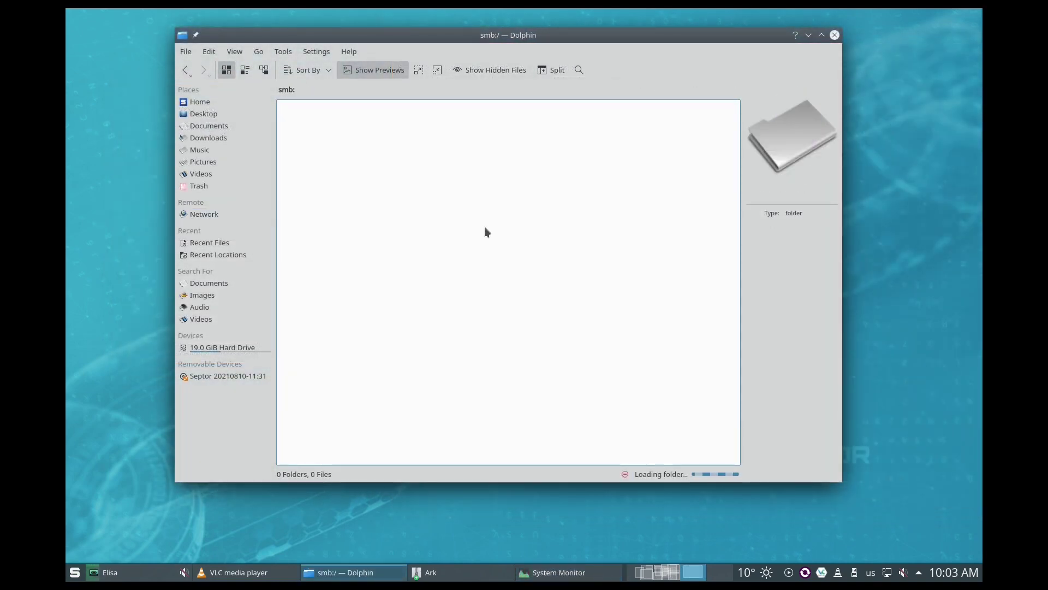
{"action": "left_click", "coordinate": [185, 69]}
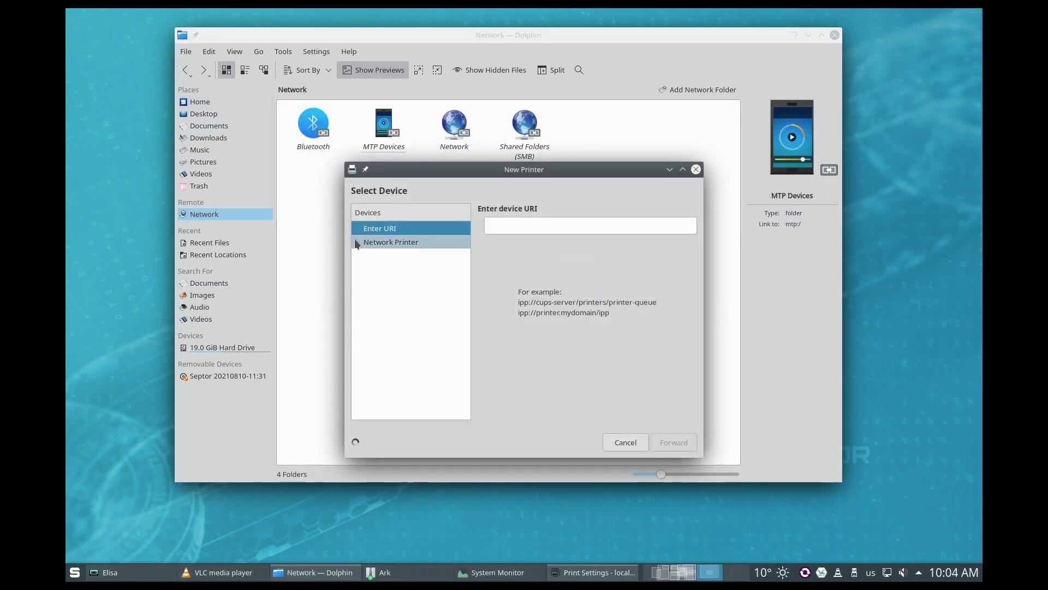
Step: Expand network printer options, cancel the New Printer dialog, and close Print Settings and Dolphin
{"action": "left_click", "coordinate": [356, 243]}
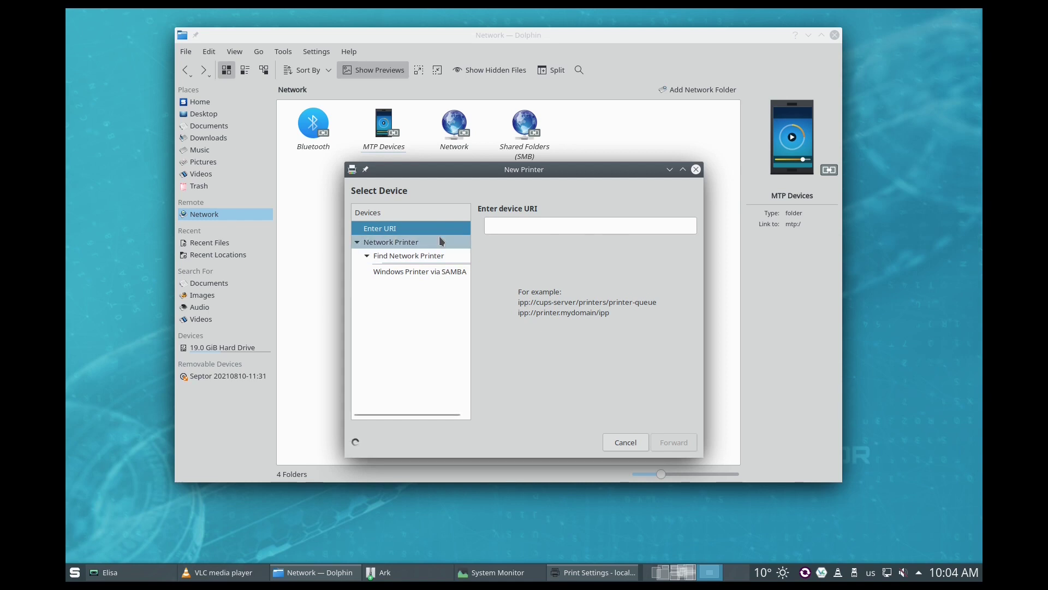
{"action": "left_click", "coordinate": [633, 441]}
{"action": "left_click", "coordinate": [639, 226]}
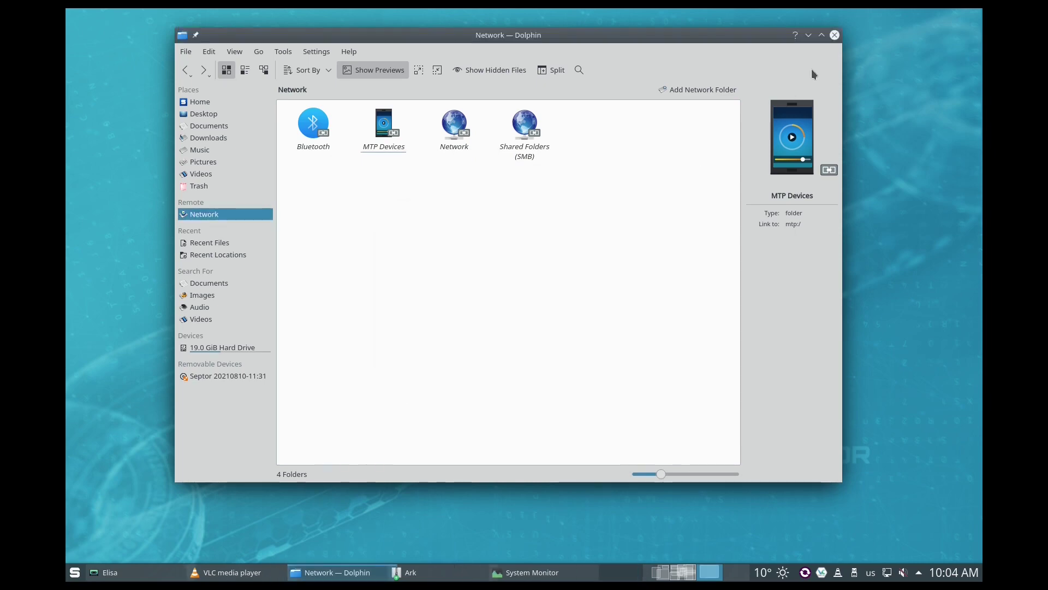
{"action": "left_click", "coordinate": [835, 34]}
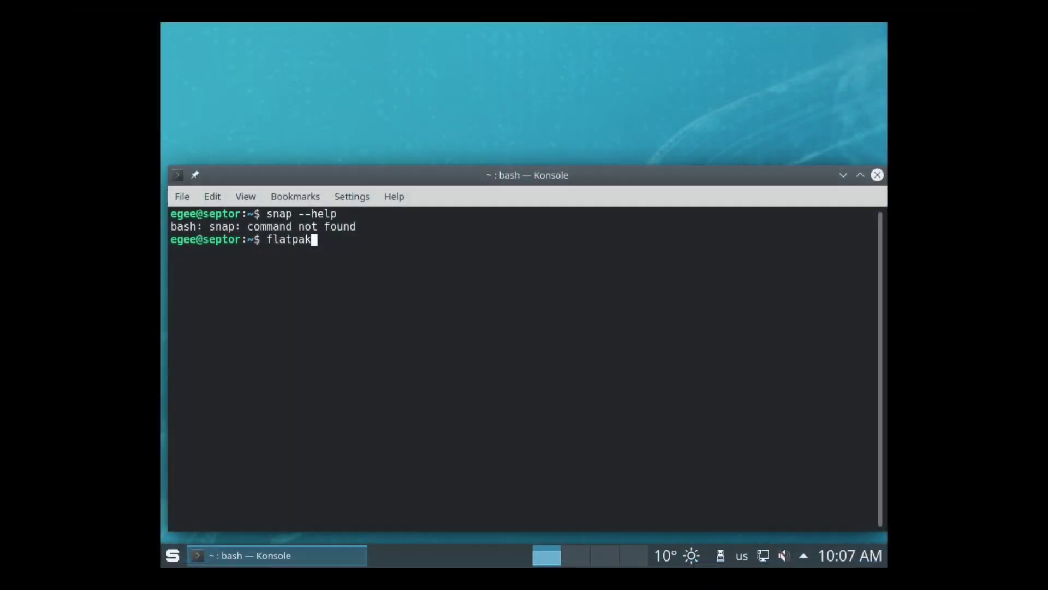
Step: Run flatpak --help in Konsole, then launch Synaptic Package Manager
{"action": "type", "text": "--help"}
{"action": "key", "text": "Return"}
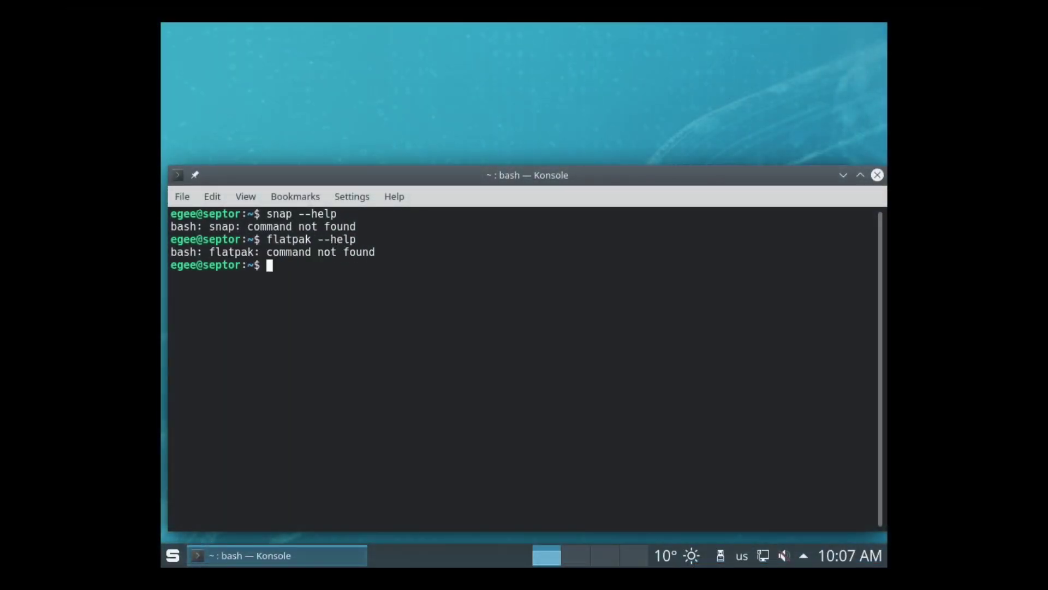
{"action": "left_click", "coordinate": [174, 555]}
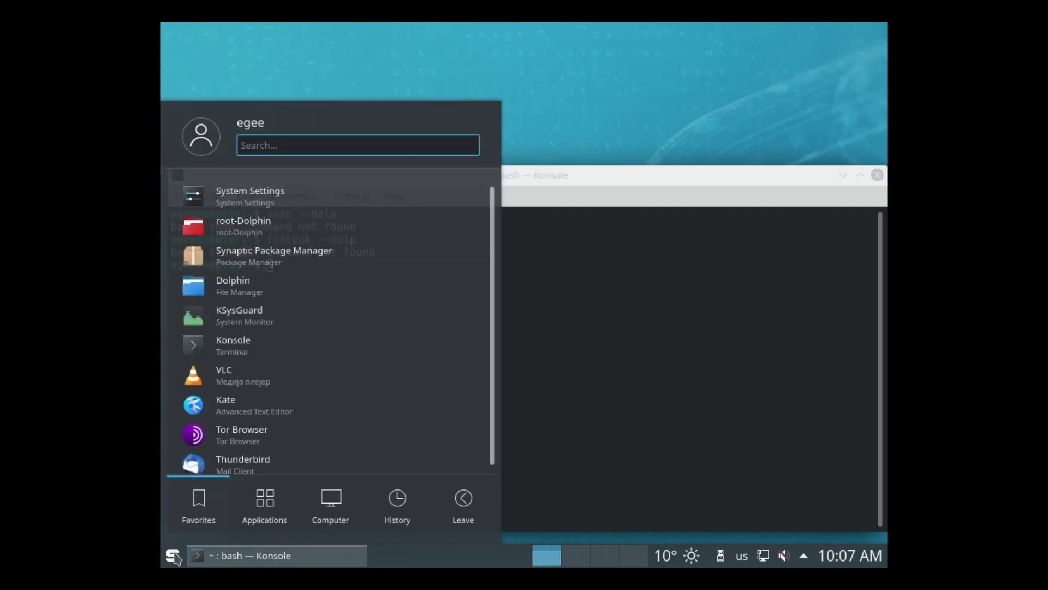
{"action": "left_click", "coordinate": [311, 256]}
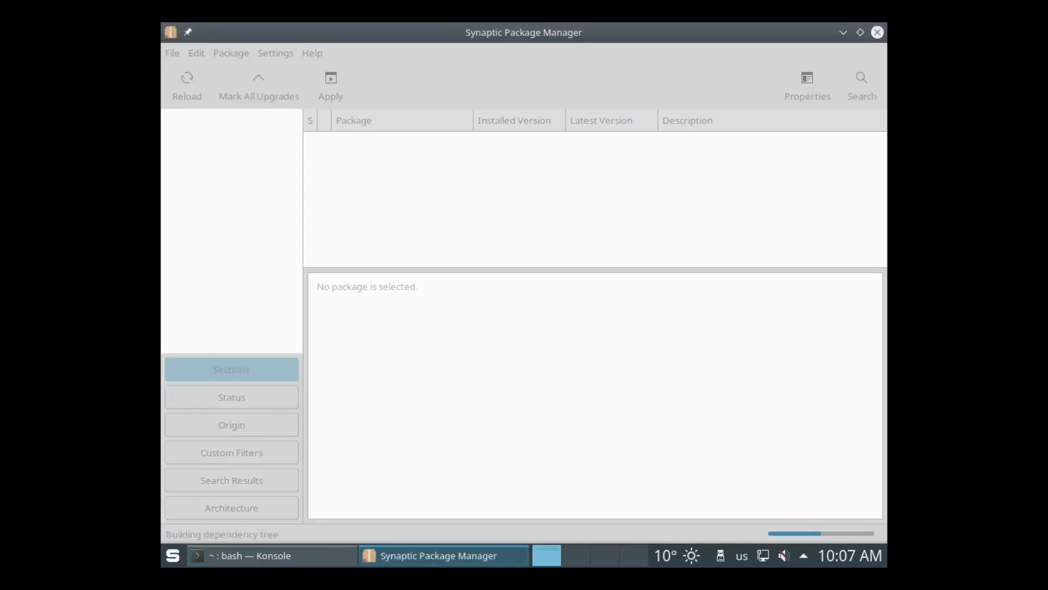
Step: Search Synaptic for 'flatpak' and mark the freedoom package for installation
{"action": "left_click", "coordinate": [855, 96]}
{"action": "type", "text": "flatpak"}
{"action": "key", "text": "Return"}
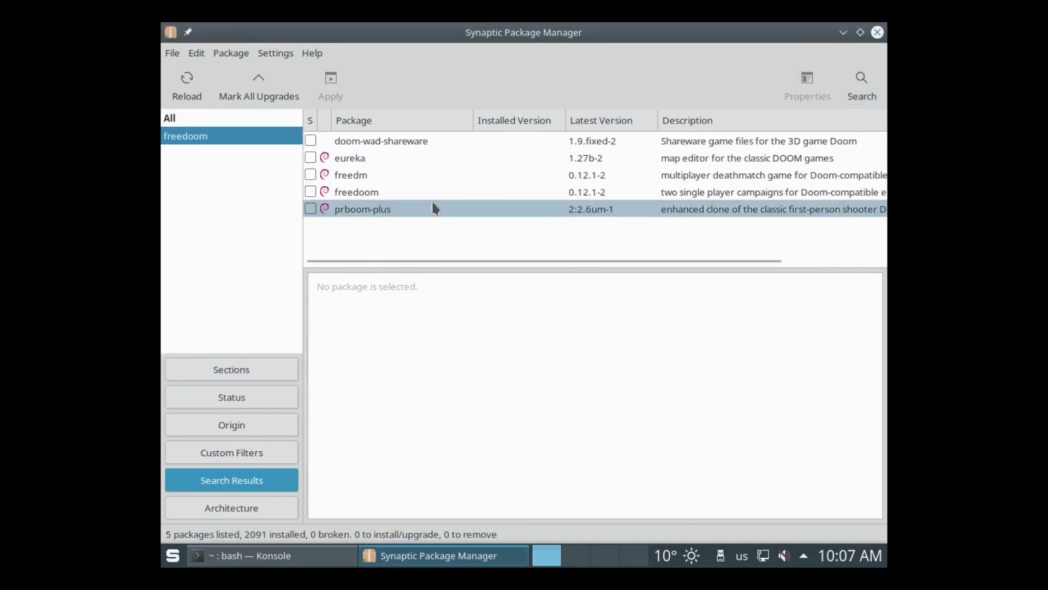
{"action": "left_click", "coordinate": [389, 198]}
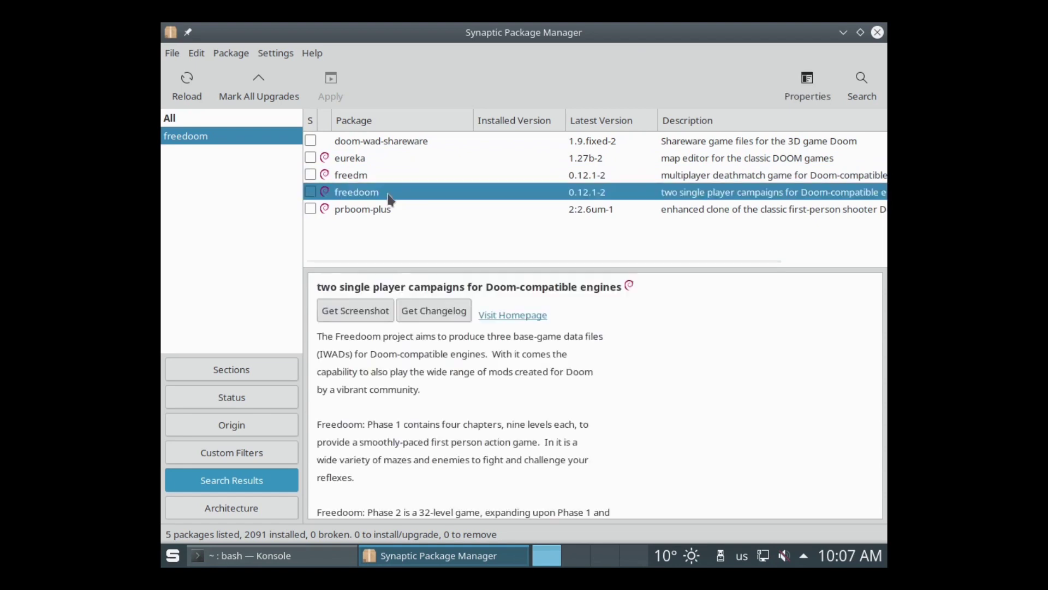
{"action": "left_click", "coordinate": [311, 192]}
{"action": "left_click", "coordinate": [378, 219]}
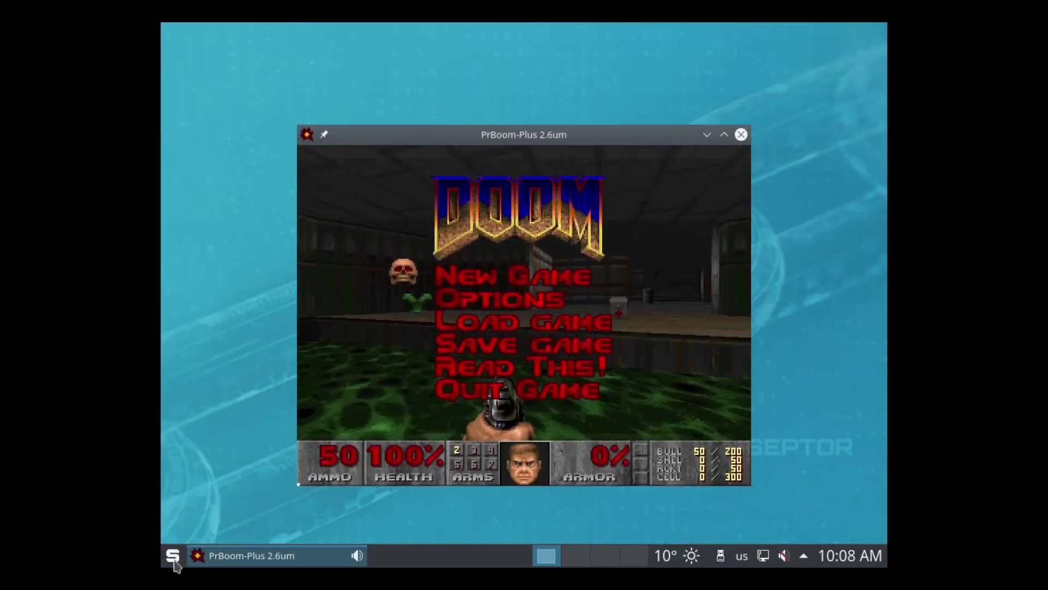
Step: Start a new game, choosing the episode and skill level
{"action": "key", "text": "Return"}
{"action": "key", "text": "Return"}
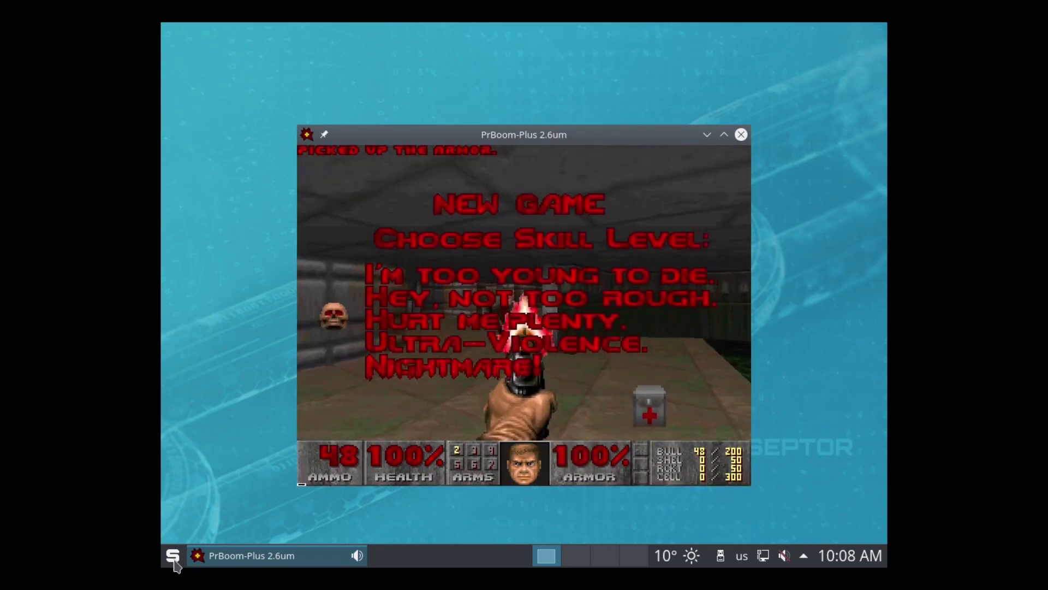
{"action": "key", "text": "Up"}
{"action": "key", "text": "Return"}
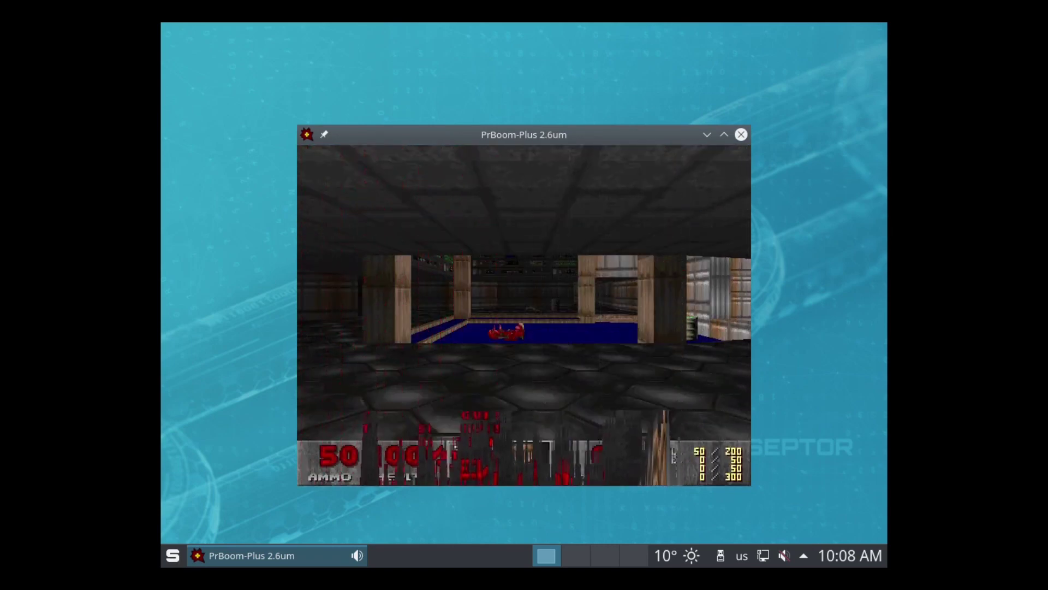
Step: Look around the blue pool room and fire the pistol near the door and pillar
{"action": "key", "text": "Left"}
{"action": "key", "text": "Right"}
{"action": "key", "text": "Right"}
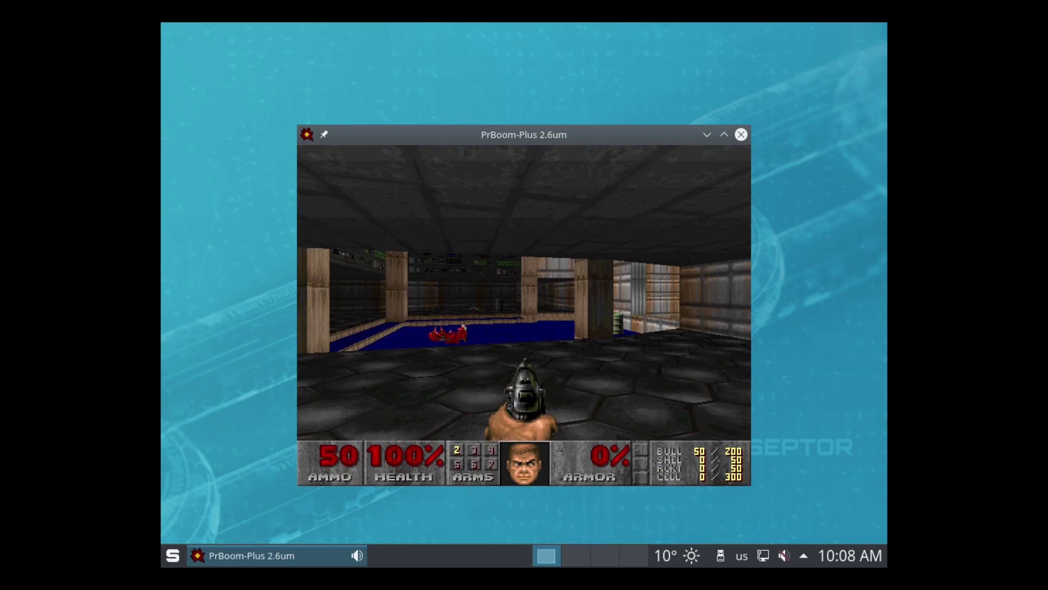
{"action": "key", "text": "Left"}
{"action": "key", "text": "Left"}
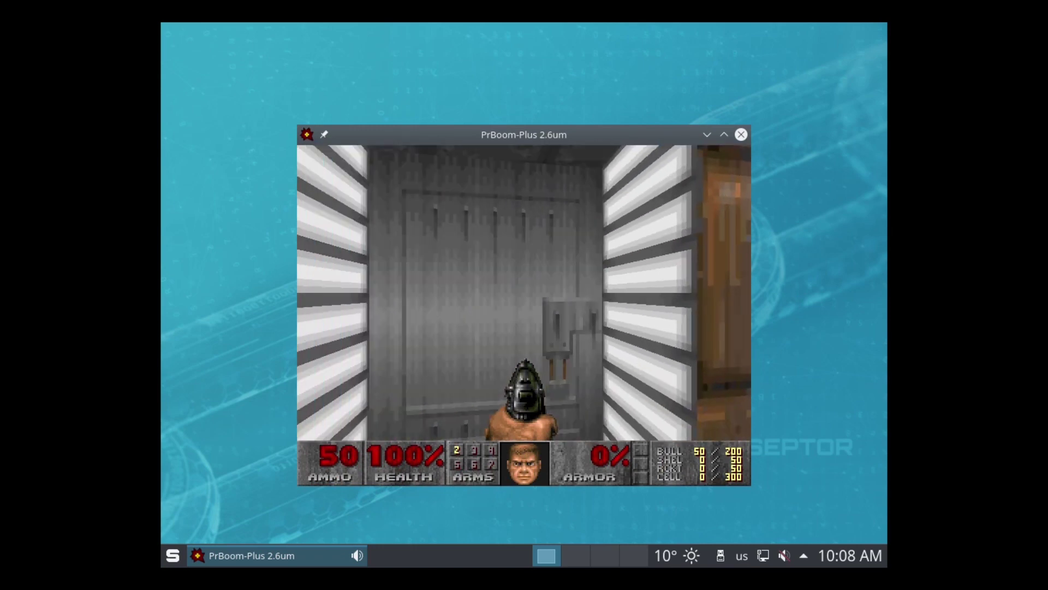
{"action": "key", "text": "ctrl"}
{"action": "key", "text": "ctrl"}
{"action": "key", "text": "Right"}
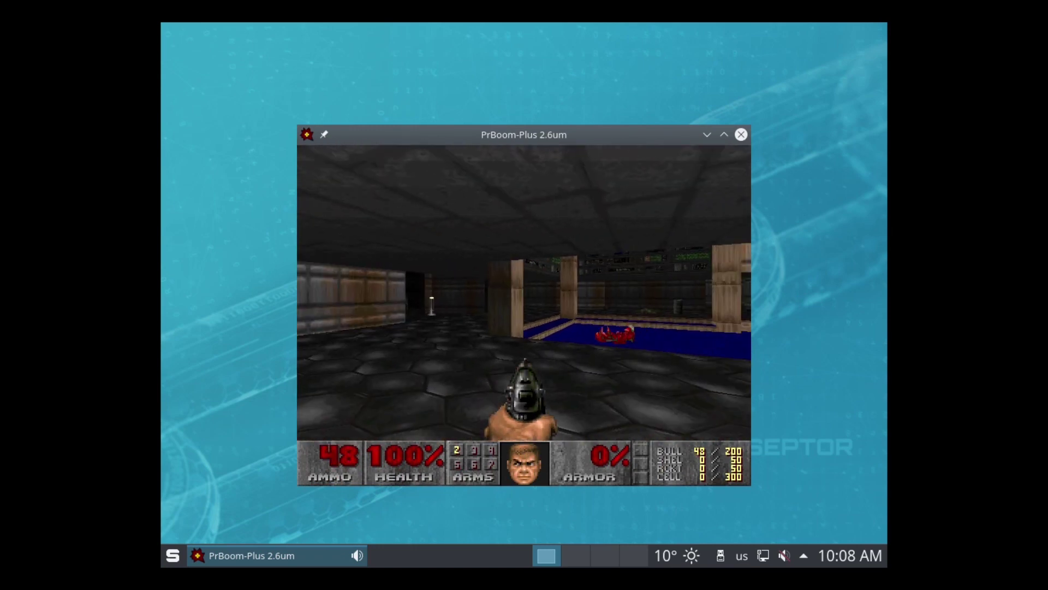
{"action": "key", "text": "Up"}
{"action": "key", "text": "ctrl"}
{"action": "key", "text": "Down"}
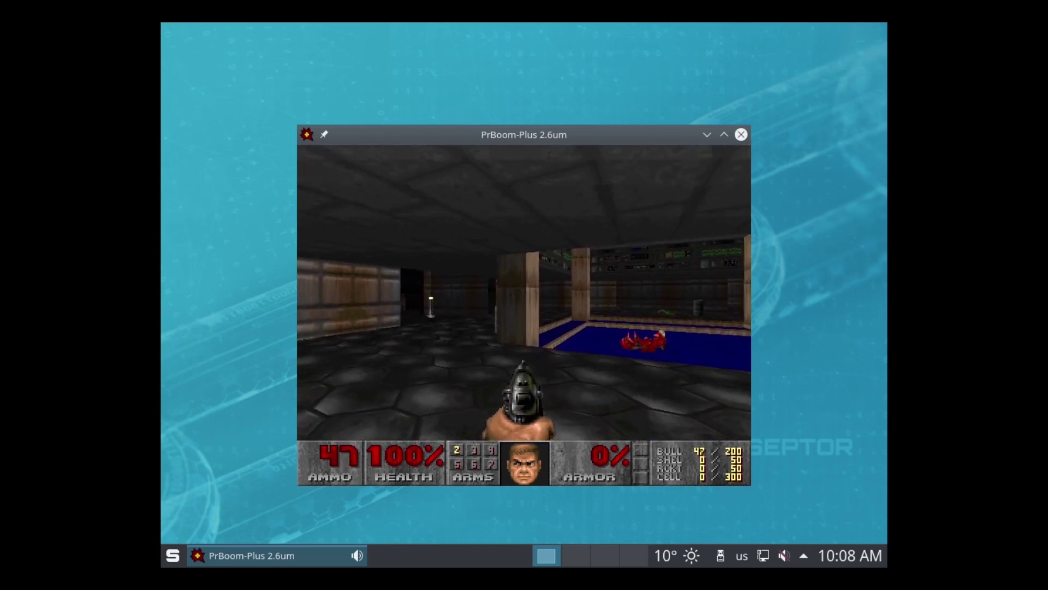
{"action": "key", "text": "ctrl"}
{"action": "key", "text": "ctrl"}
{"action": "key", "text": "Left"}
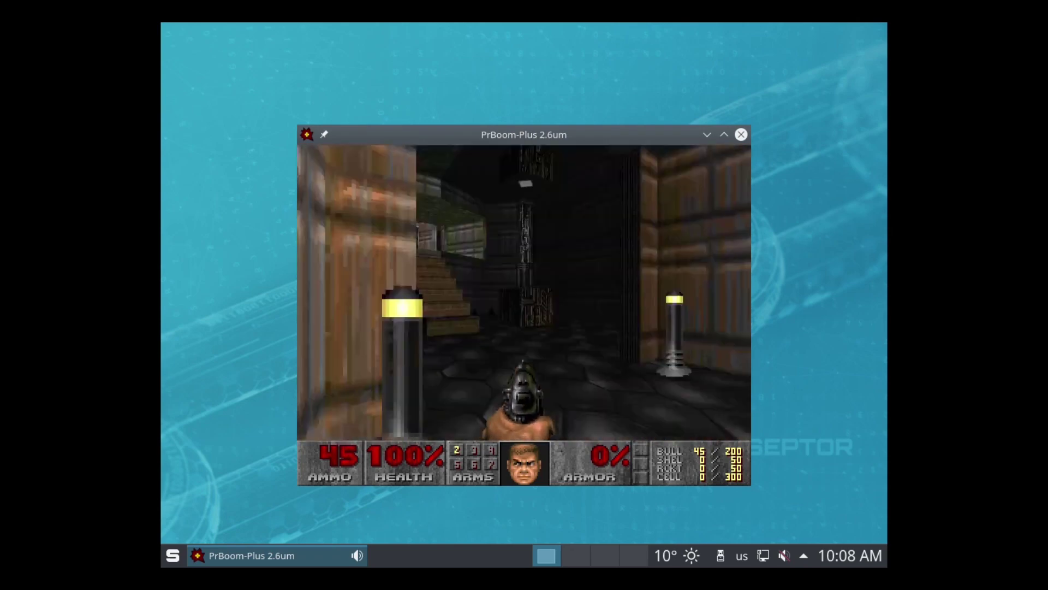
Step: Pause briefly, then walk through the room to the exit switch and finish the level
{"action": "key", "text": "Escape"}
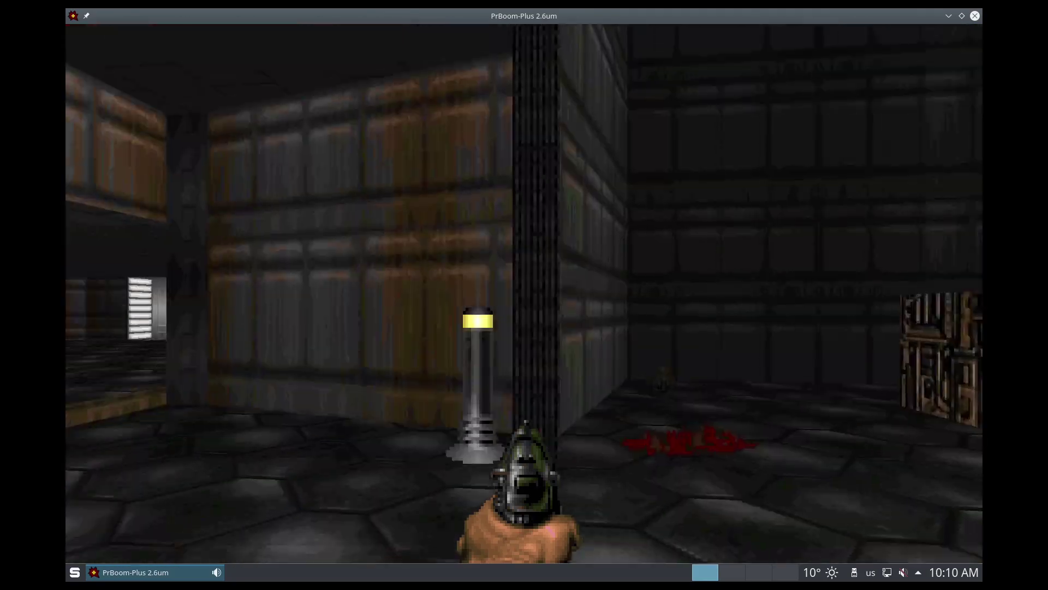
{"action": "key", "text": "Up"}
{"action": "key", "text": "Left"}
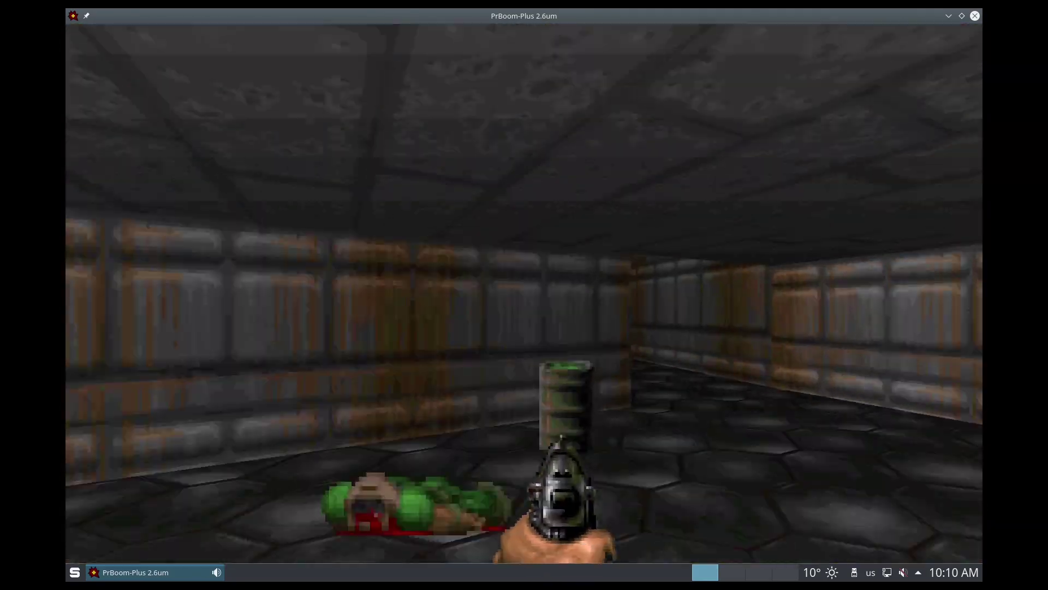
{"action": "key", "text": "Right"}
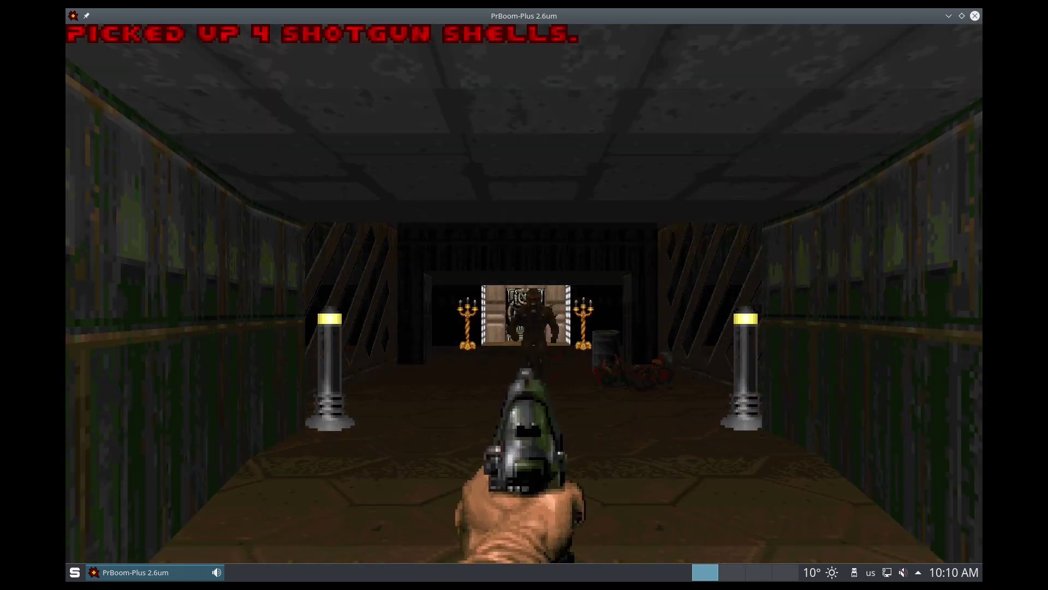
{"action": "key", "text": "Up"}
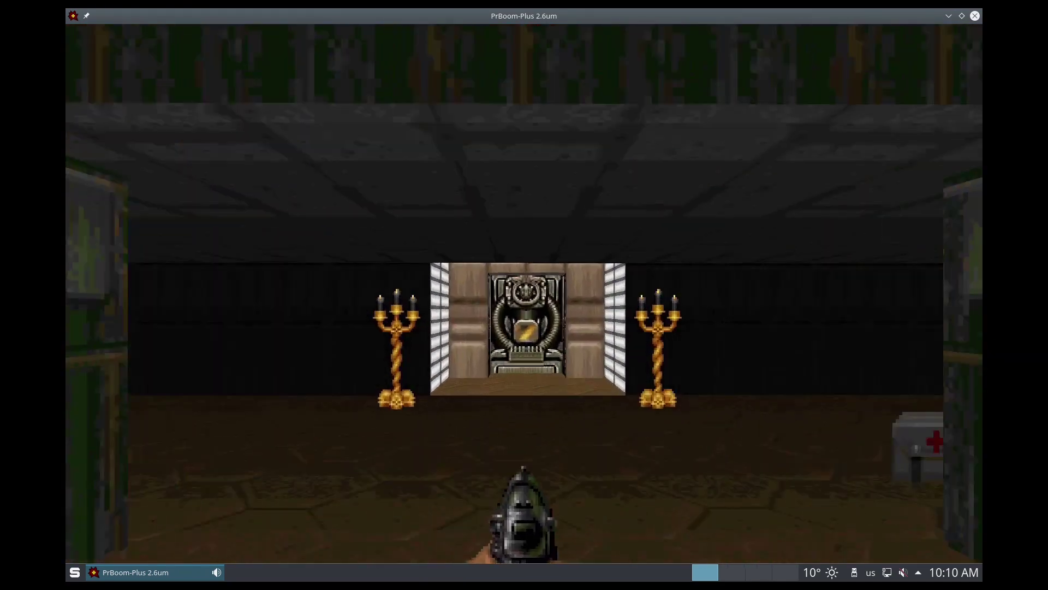
{"action": "key", "text": "Up"}
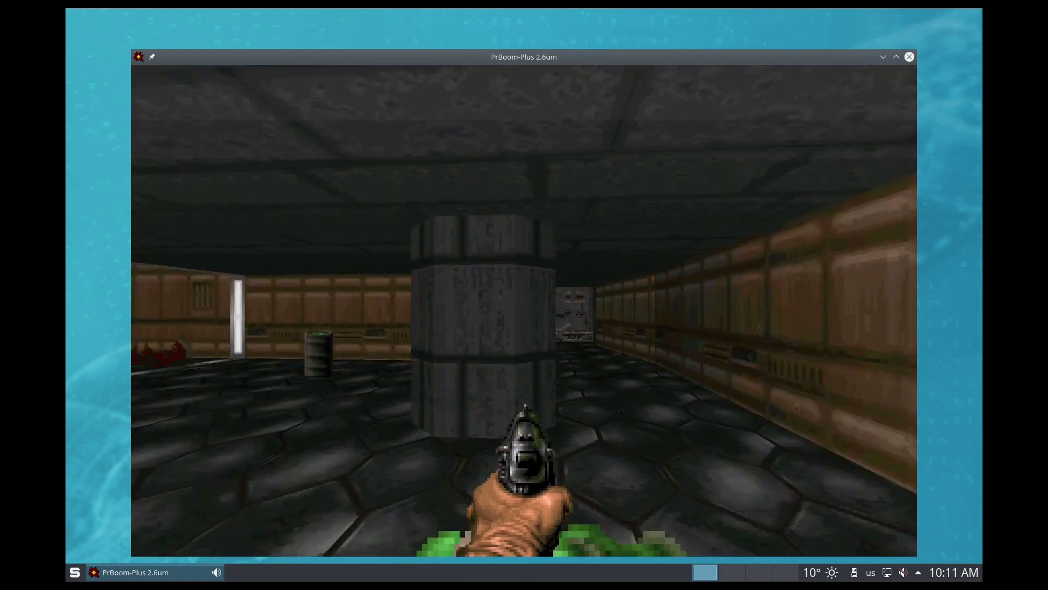
Step: Walk down the brown corridor of the next map, then bring up the Options menu
{"action": "key", "text": "Right"}
{"action": "key", "text": "Up"}
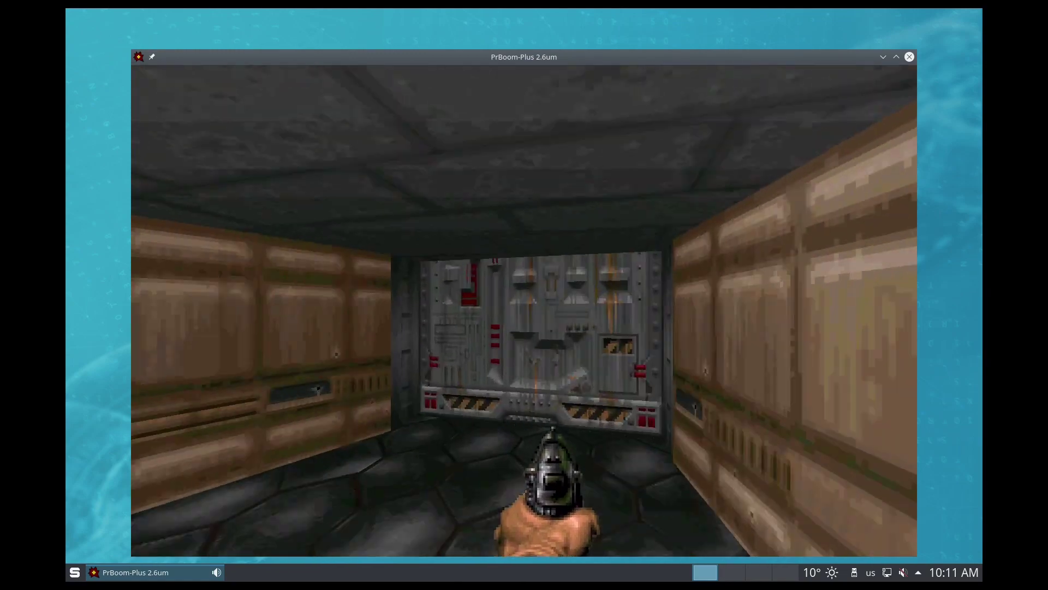
{"action": "key", "text": "Up"}
{"action": "key", "text": "Escape"}
Step: Go to Options > Setup > Key Bindings and browse the movement bindings
{"action": "key", "text": "Down"}
{"action": "key", "text": "Return"}
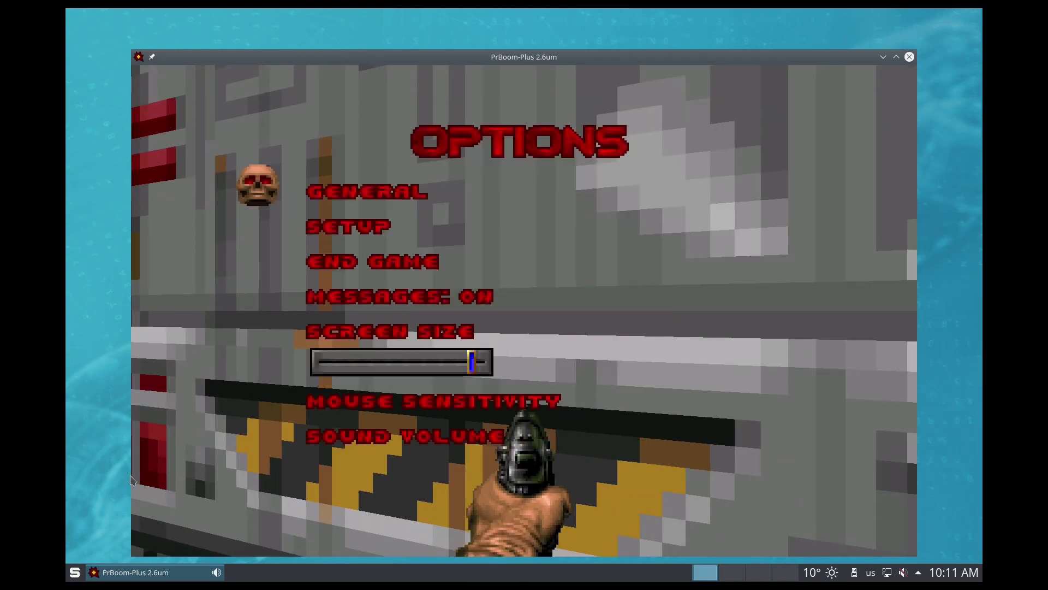
{"action": "key", "text": "Down"}
{"action": "key", "text": "Return"}
{"action": "key", "text": "Down"}
{"action": "key", "text": "Return"}
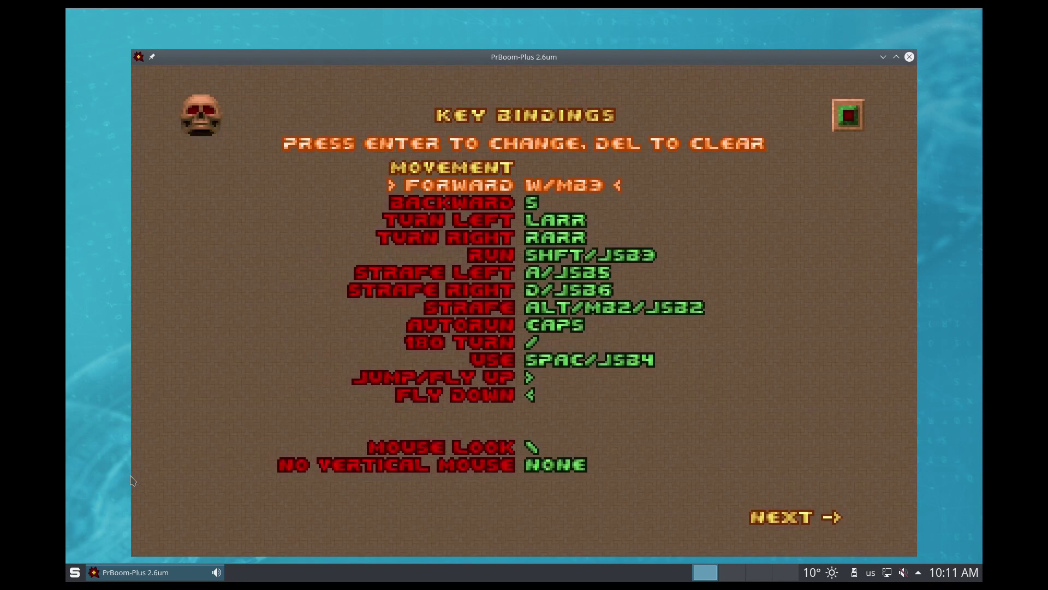
{"action": "key", "text": "Down"}
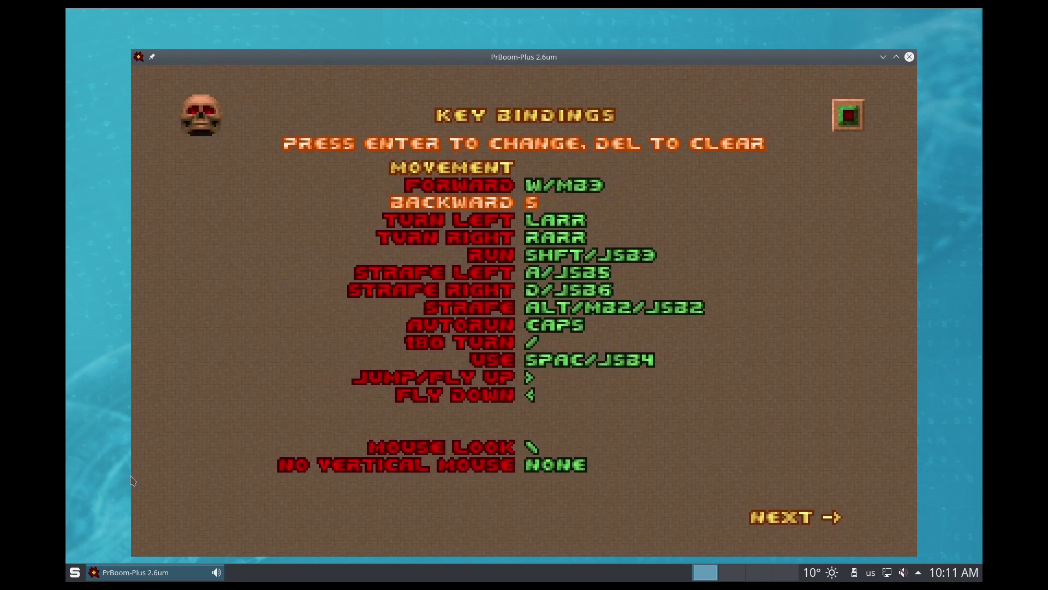
{"action": "key", "text": "Down"}
{"action": "key", "text": "Down"}
{"action": "key", "text": "Down"}
{"action": "key", "text": "Down"}
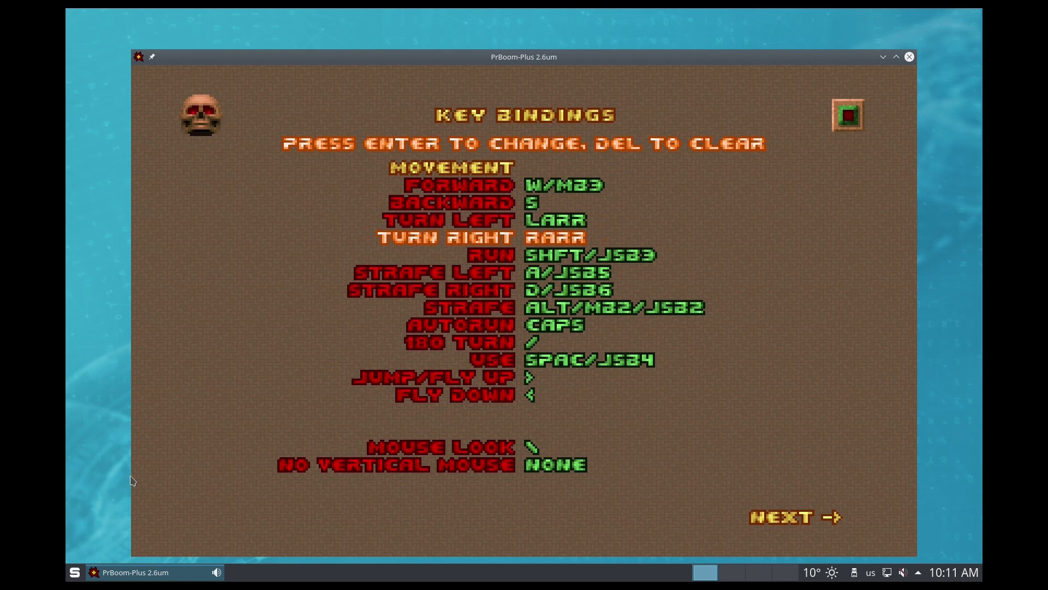
{"action": "key", "text": "Down"}
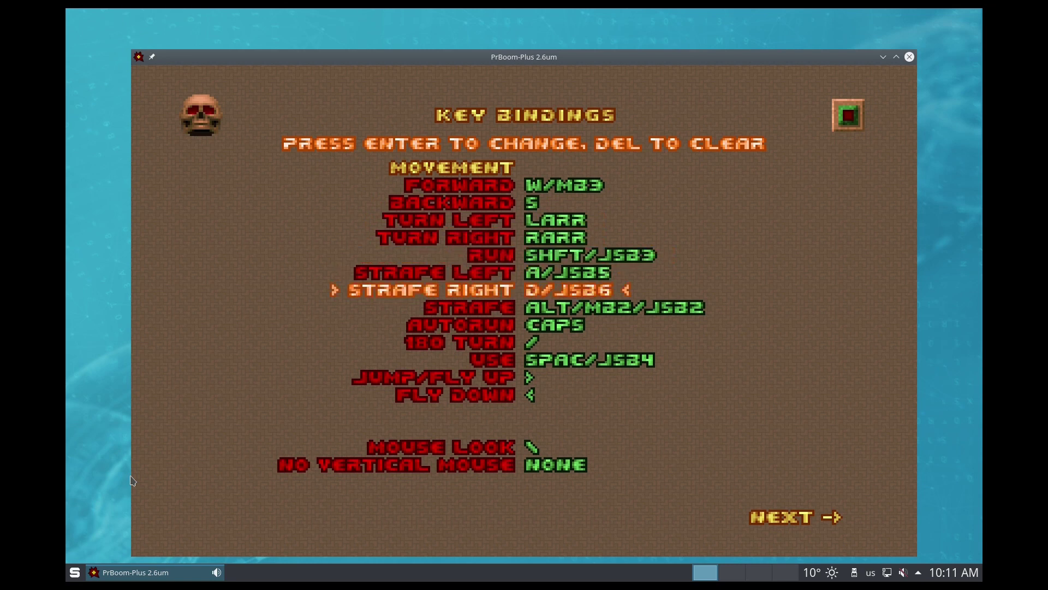
{"action": "key", "text": "Up"}
Step: Bind Forward to UARR and Backward to DARR, keeping Turn Left on LARR, then resume play
{"action": "key", "text": "Up"}
{"action": "key", "text": "Up"}
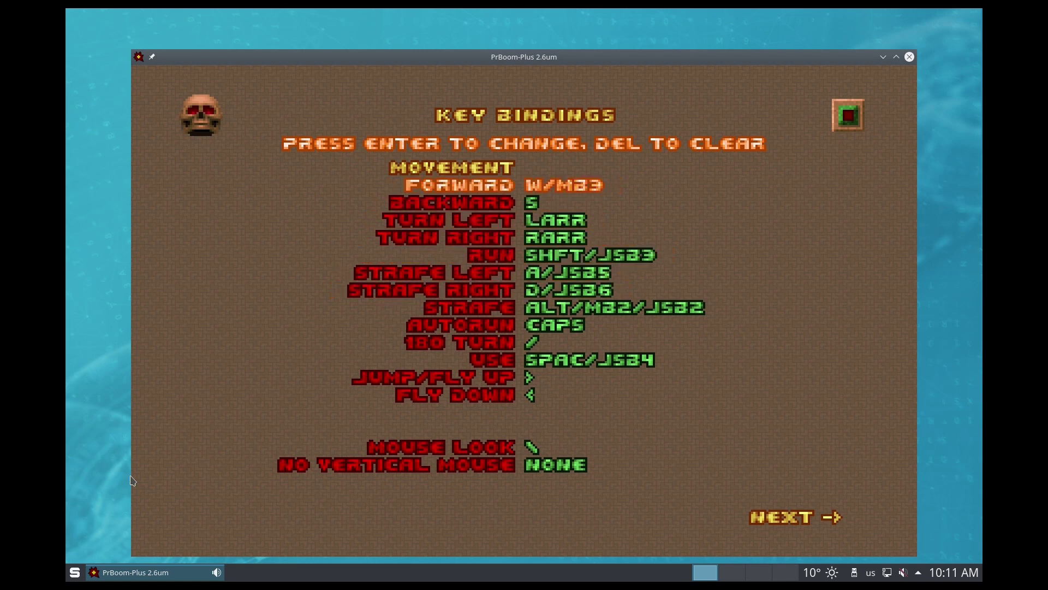
{"action": "key", "text": "Return"}
{"action": "key", "text": "Up"}
{"action": "key", "text": "Down"}
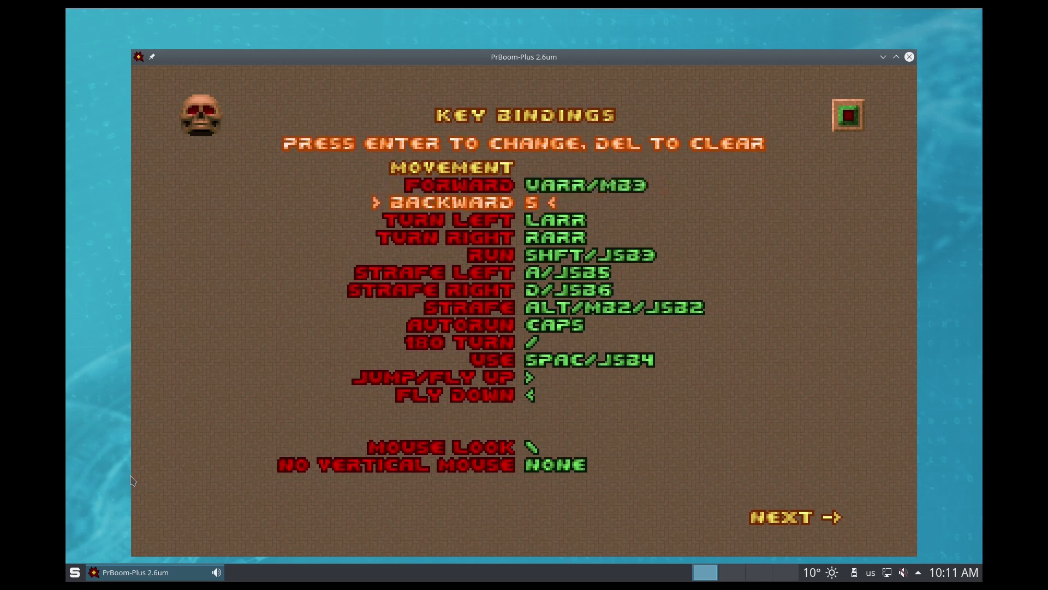
{"action": "key", "text": "Return"}
{"action": "key", "text": "Down"}
{"action": "key", "text": "Return"}
{"action": "key", "text": "Left"}
{"action": "key", "text": "Down"}
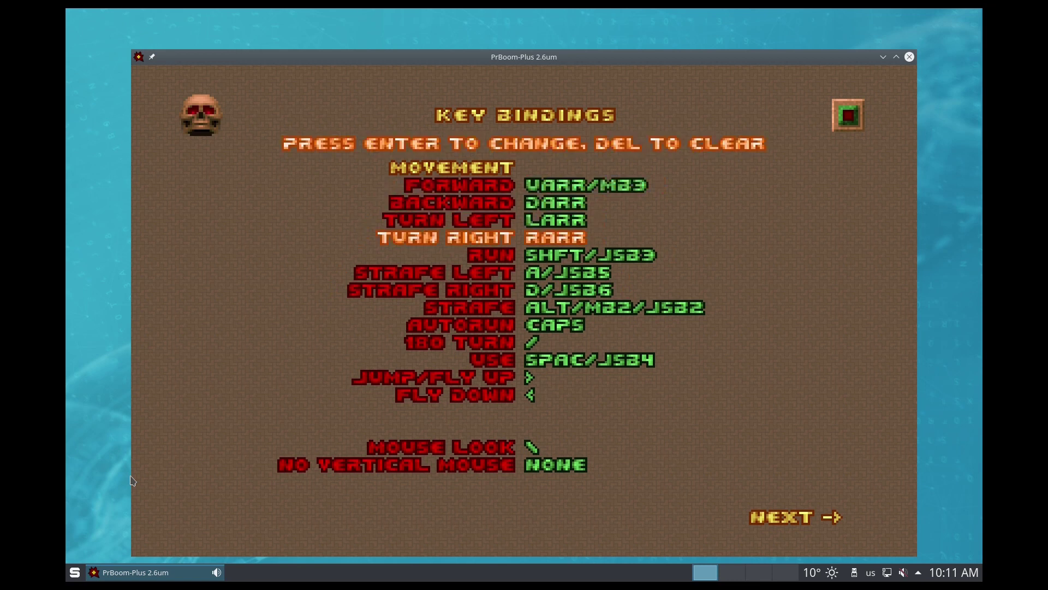
{"action": "key", "text": "Escape"}
{"action": "key", "text": "Right"}
Step: Climb the blue-carpeted stairs and walk through the computer-panel corridor to the window room, collecting the clip, stimpack and red keycard
{"action": "key", "text": "Up"}
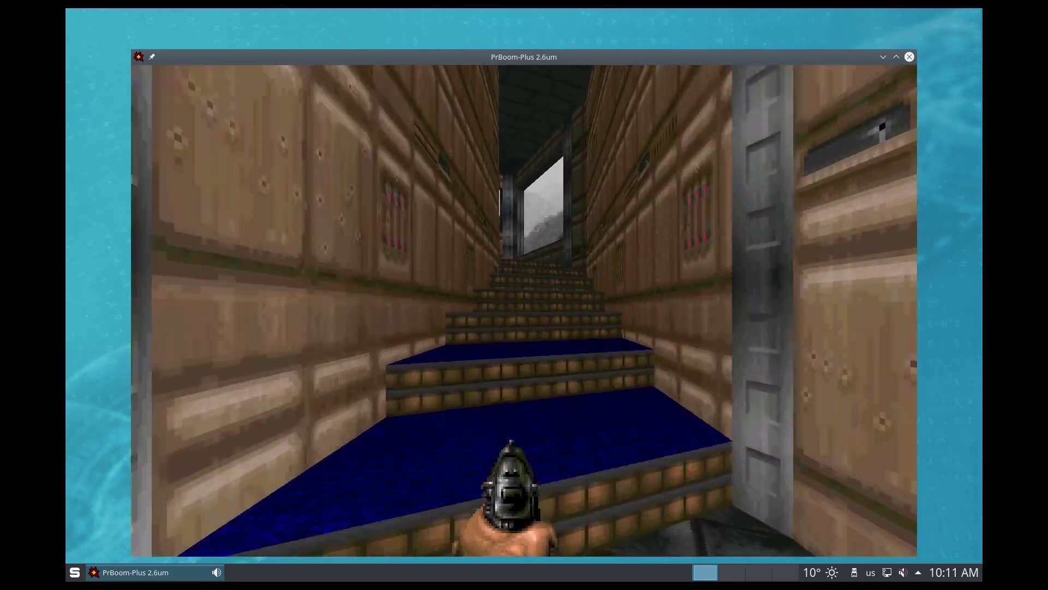
{"action": "key", "text": "Up"}
{"action": "key", "text": "Right"}
{"action": "key", "text": "Left"}
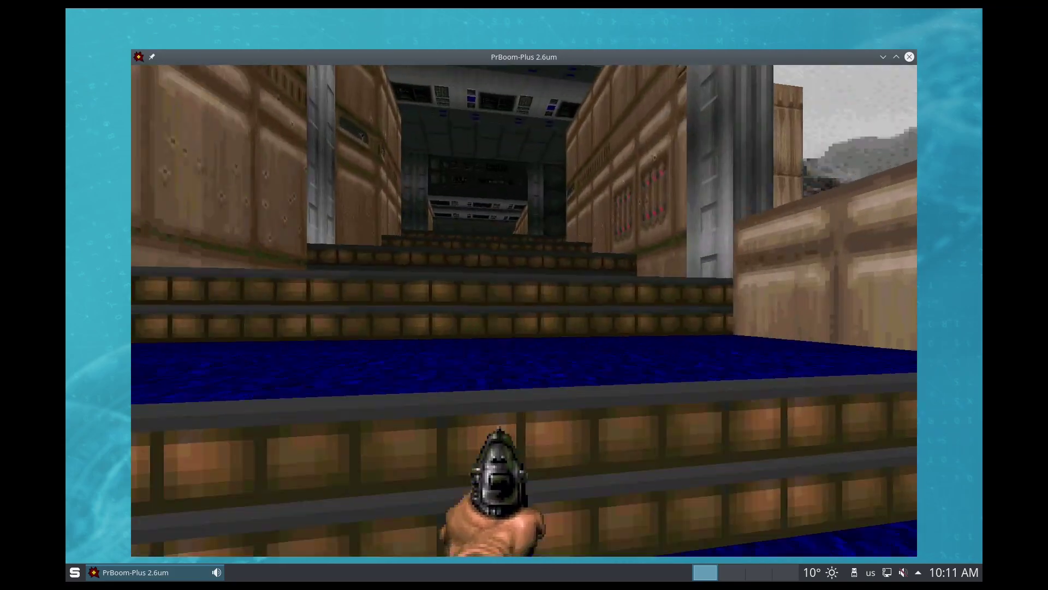
{"action": "key", "text": "Up"}
{"action": "key", "text": "Left"}
{"action": "key", "text": "Right"}
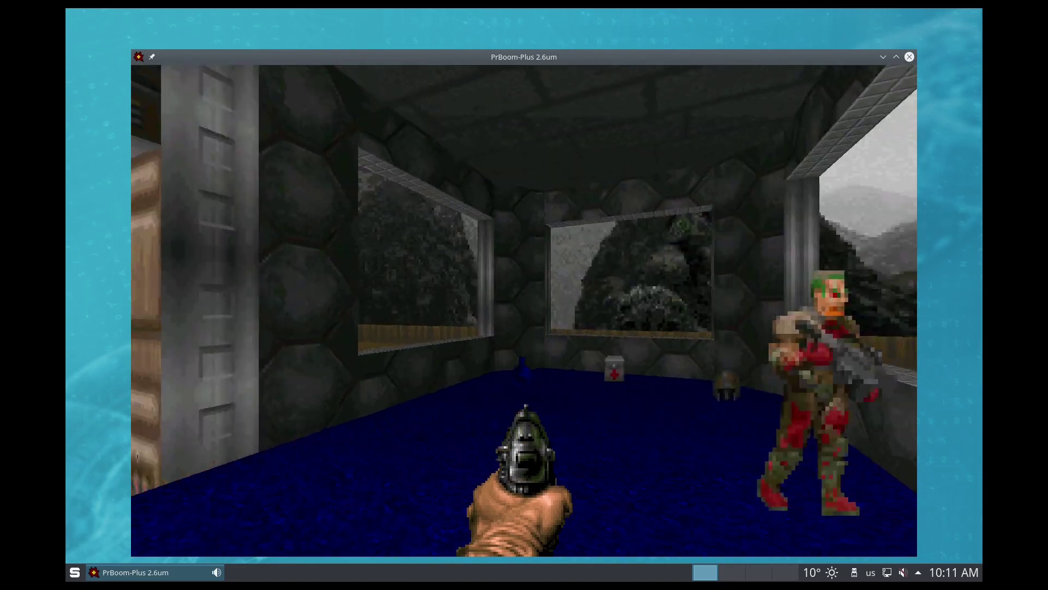
{"action": "key", "text": "Up"}
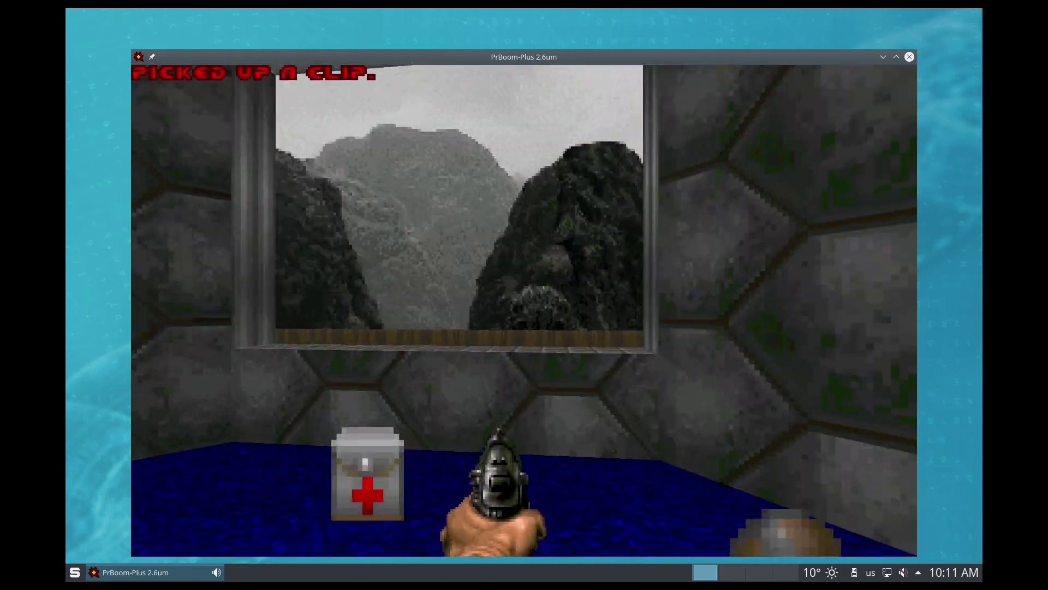
{"action": "key", "text": "Left"}
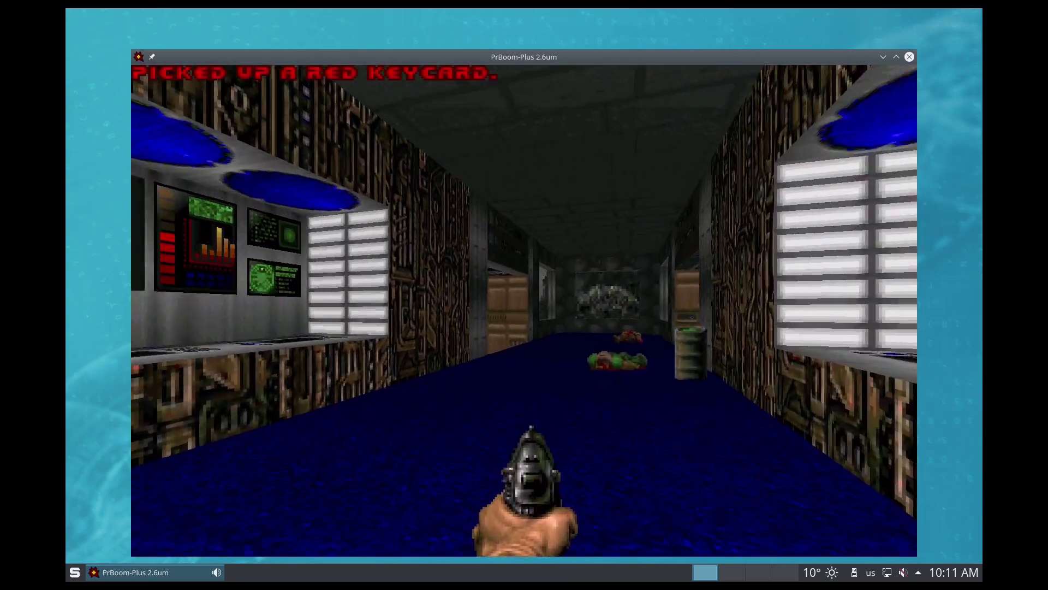
{"action": "key", "text": "Up"}
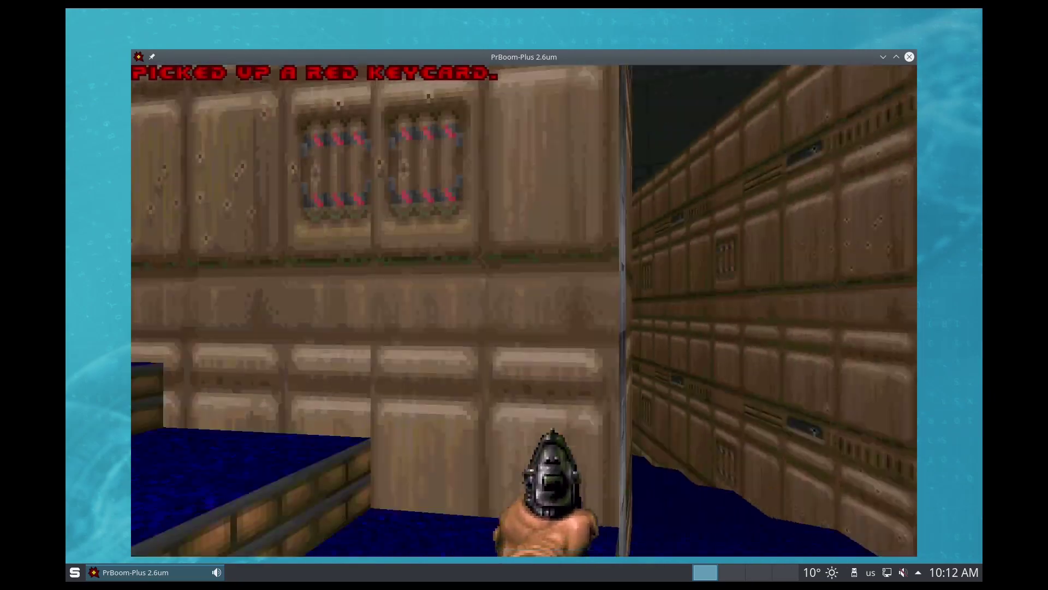